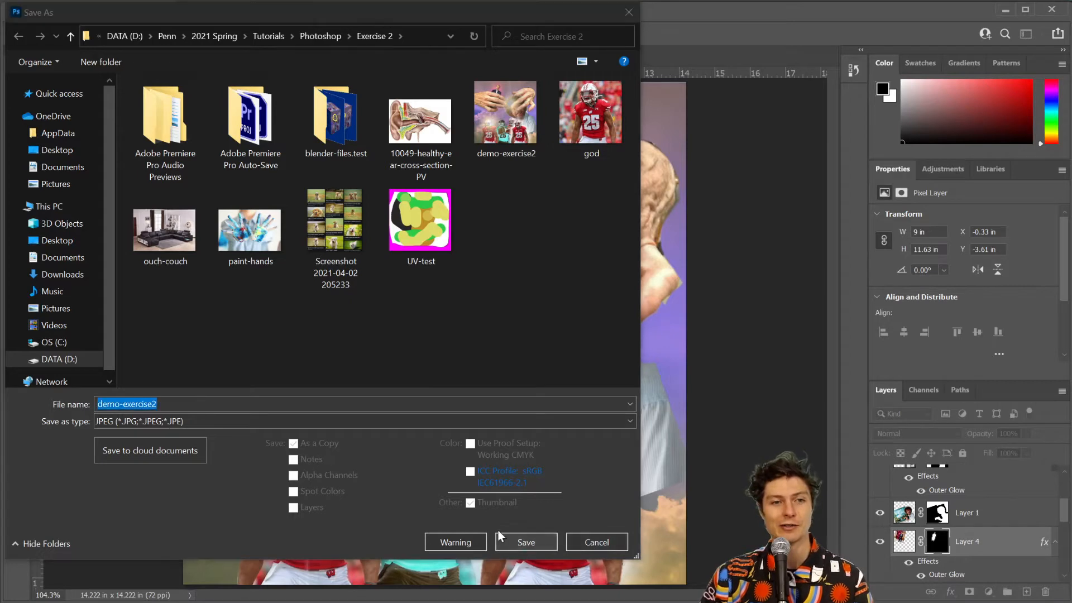
- Save a JPEG copy of the composite as demo-exercise2 in the Exercise 2 folder
click(932, 504)
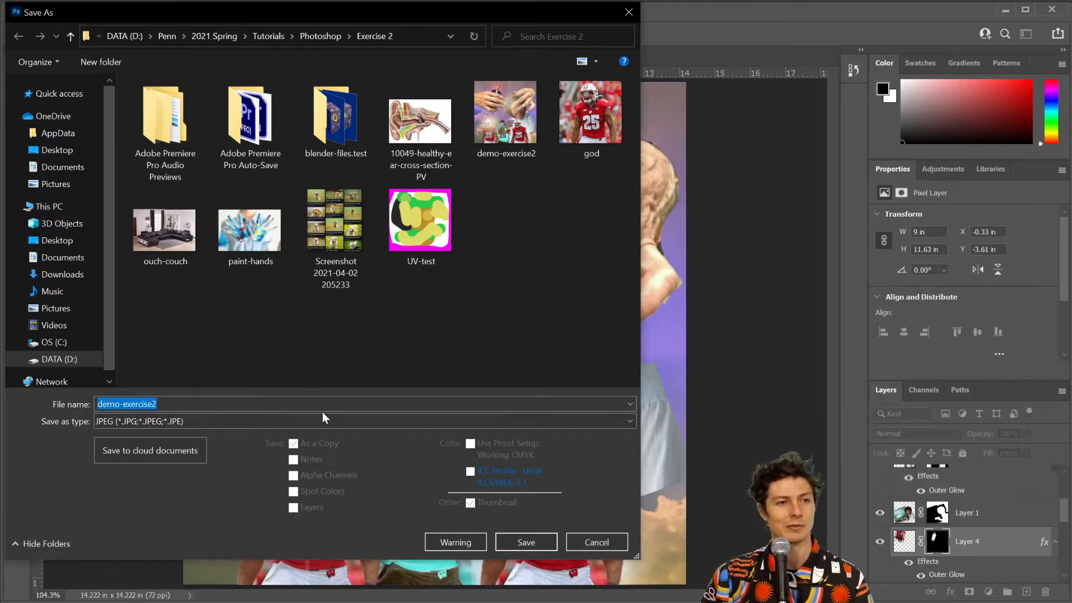
key(Right)
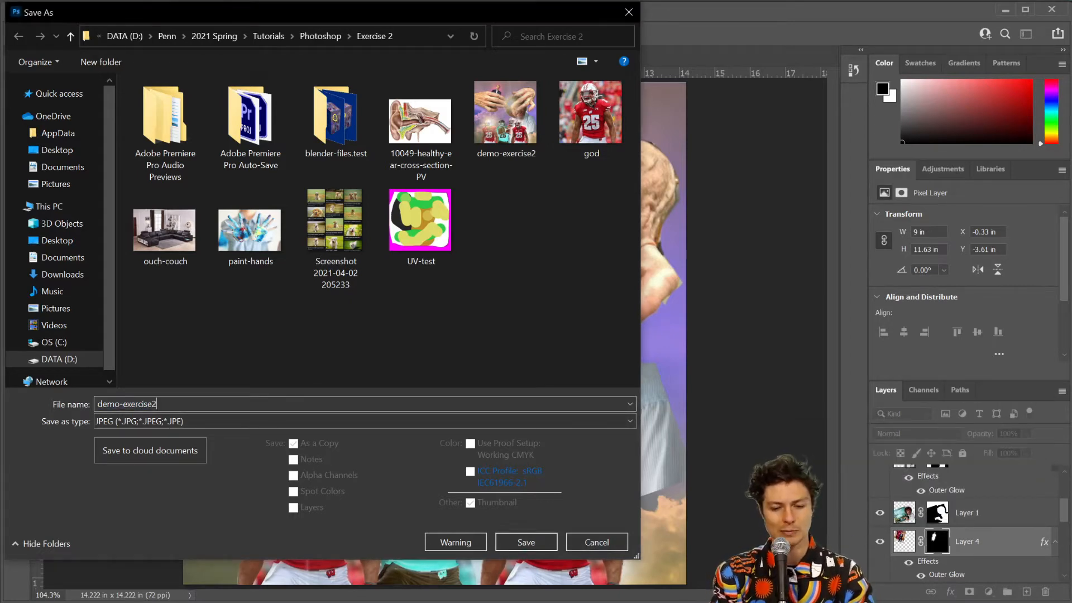
key(Return)
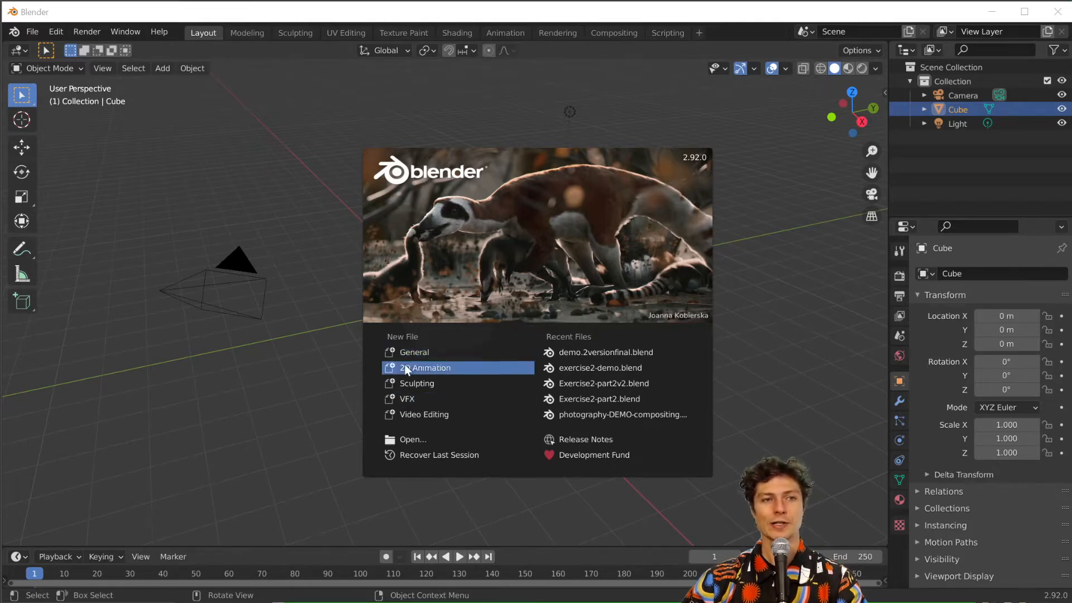
- Switch to Blender, create a new General file and set the scene's color management View Transform to Standard
click(422, 353)
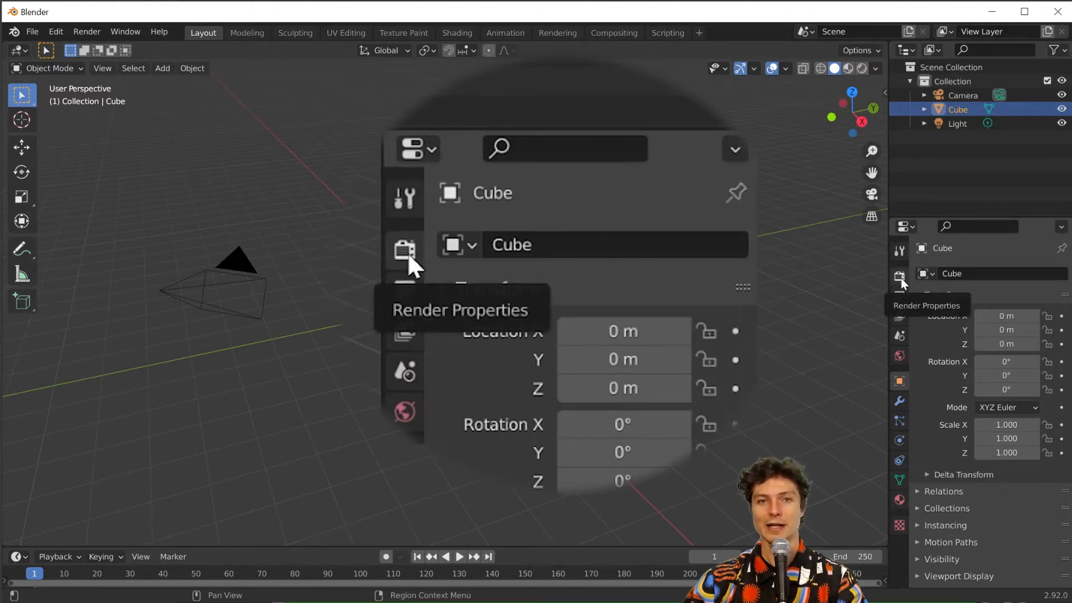
click(901, 280)
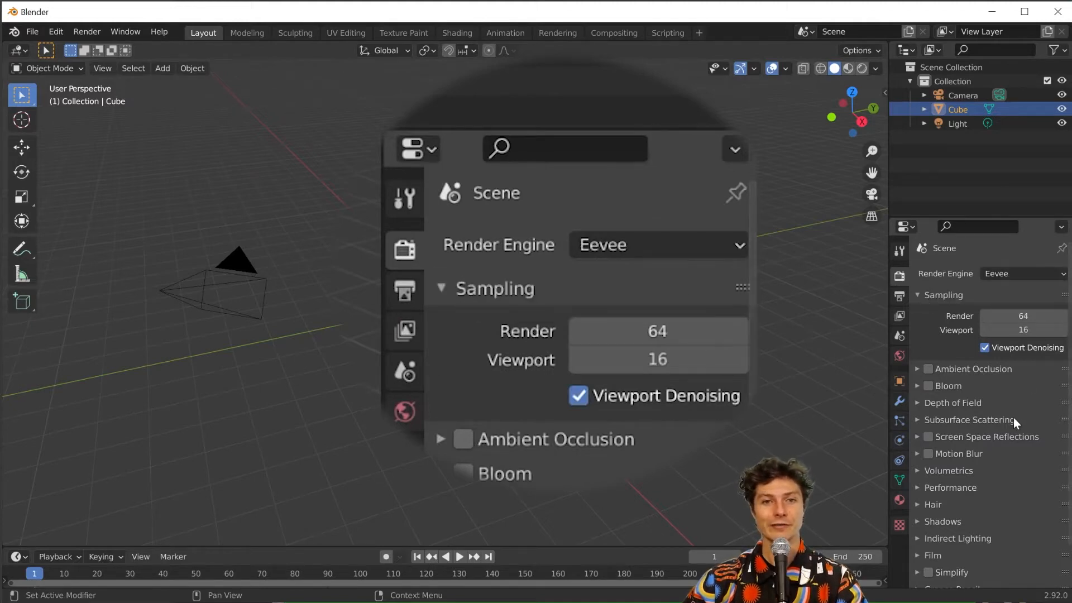
scroll(1013, 417, down, 2)
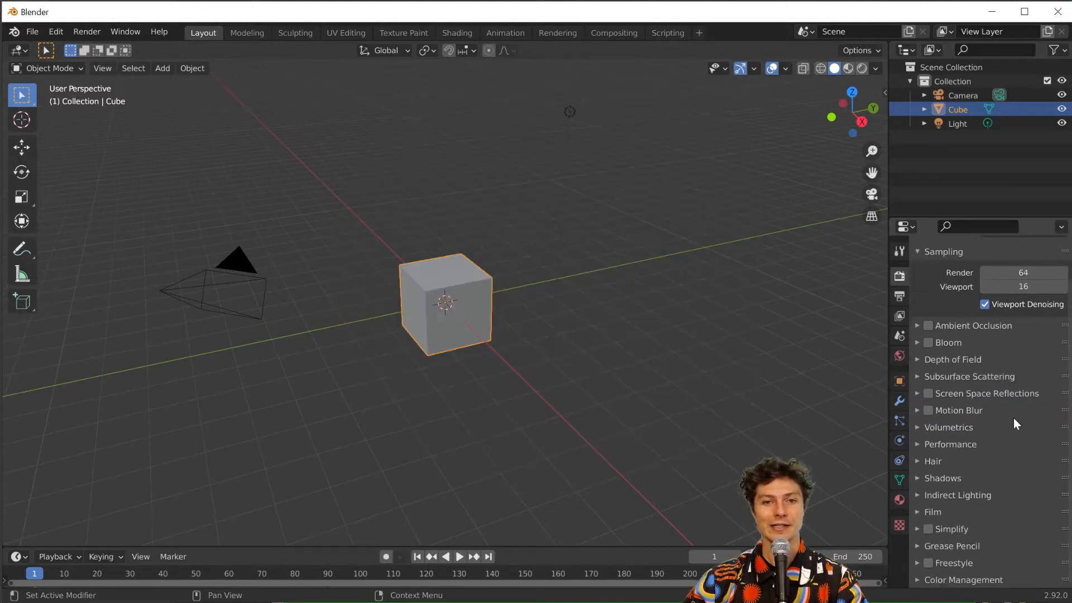
click(916, 578)
scroll(944, 511, down, 5)
click(998, 487)
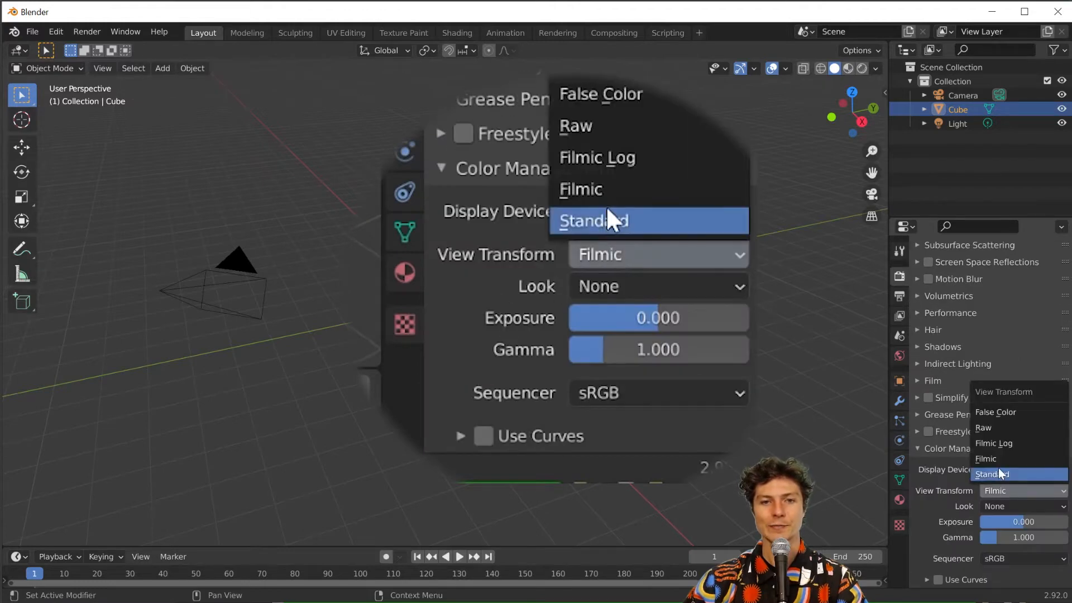
click(998, 468)
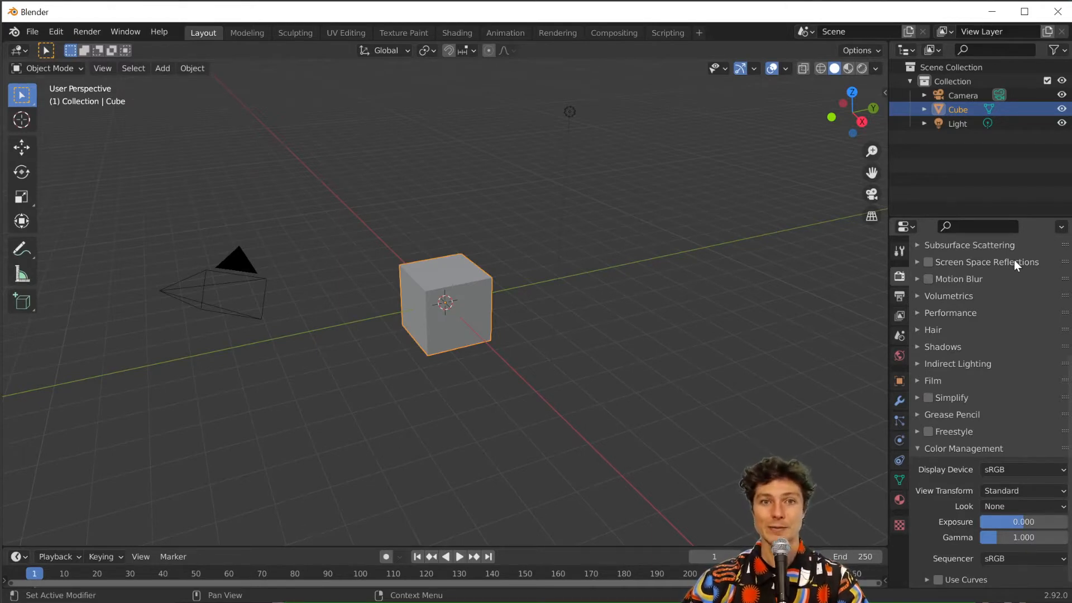
- Set the render output resolution to 880 px in X and 1080 px in Y at 100%
click(895, 301)
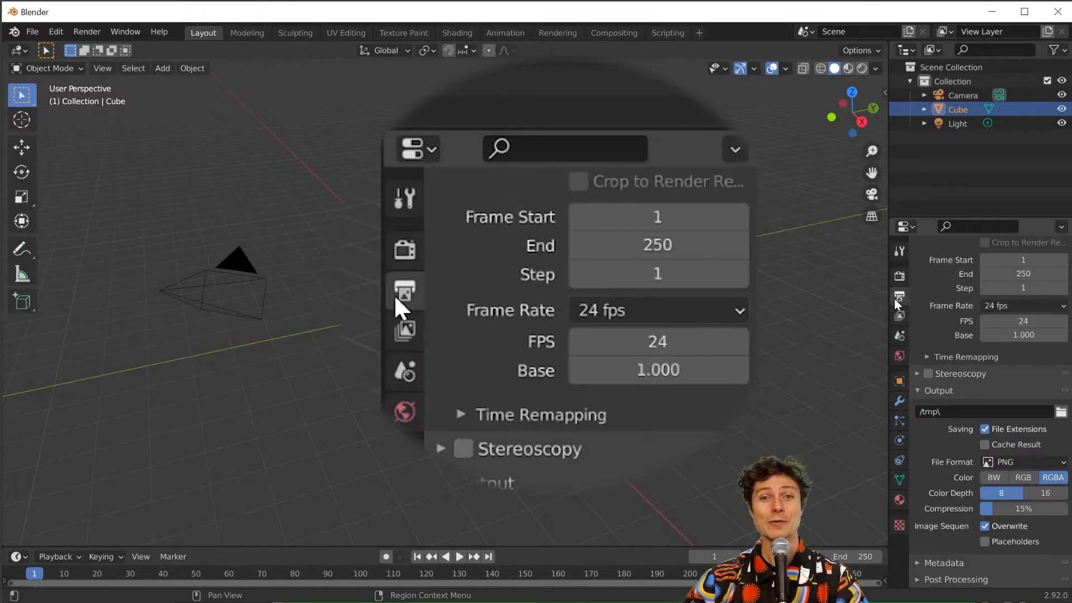
scroll(1008, 284, up, 6)
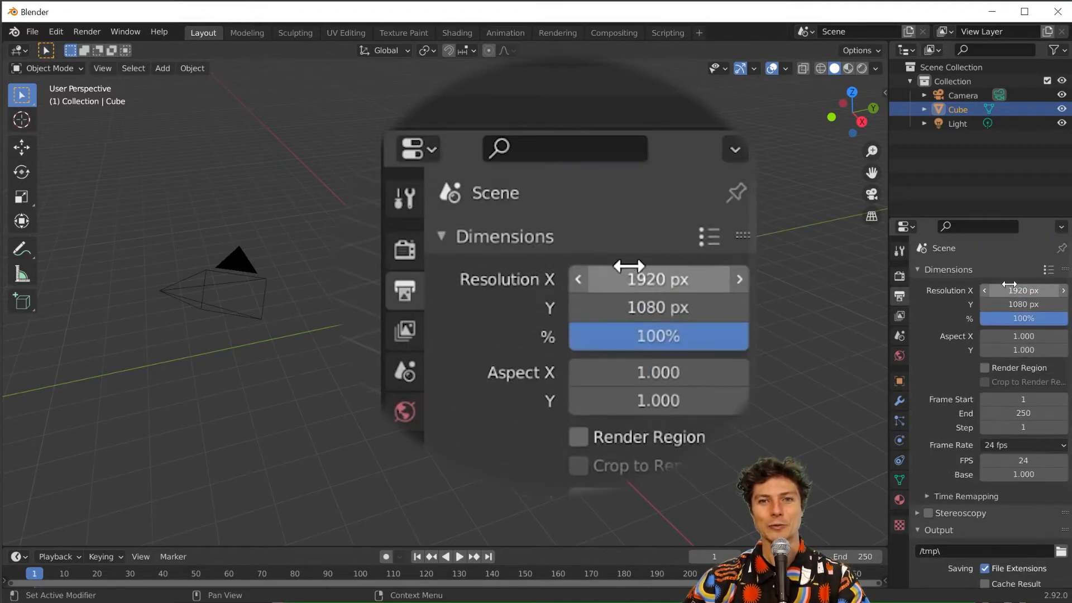
click(1021, 290)
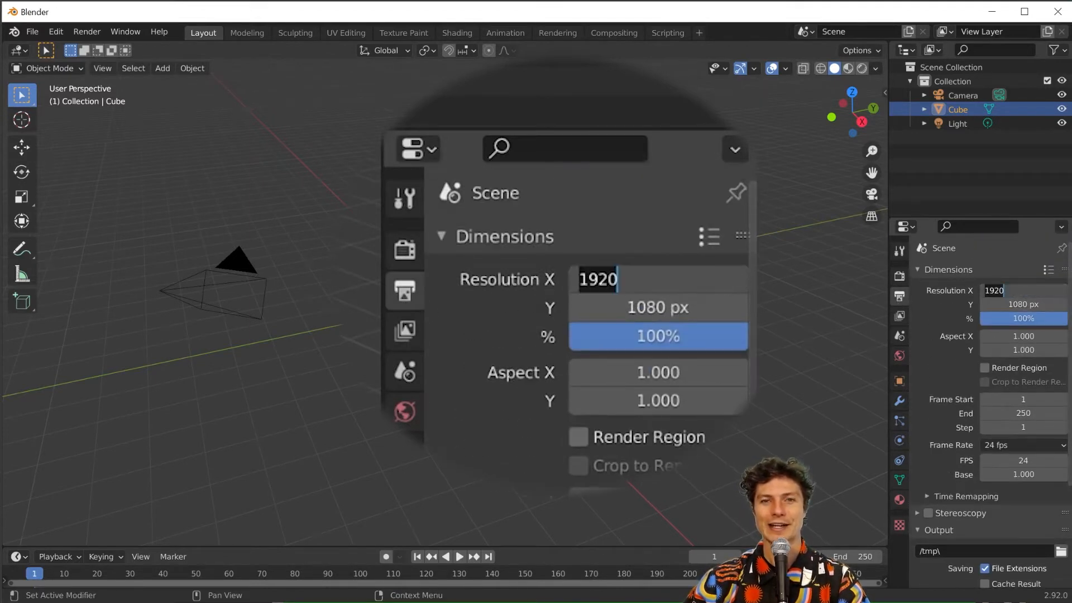
text(880)
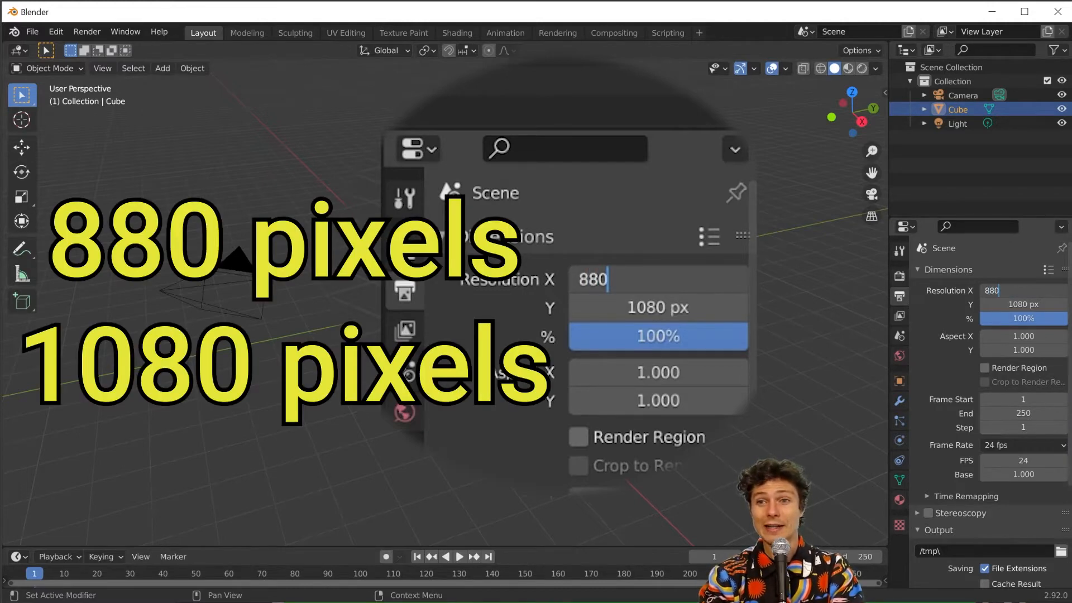
key(Tab)
key(Tab)
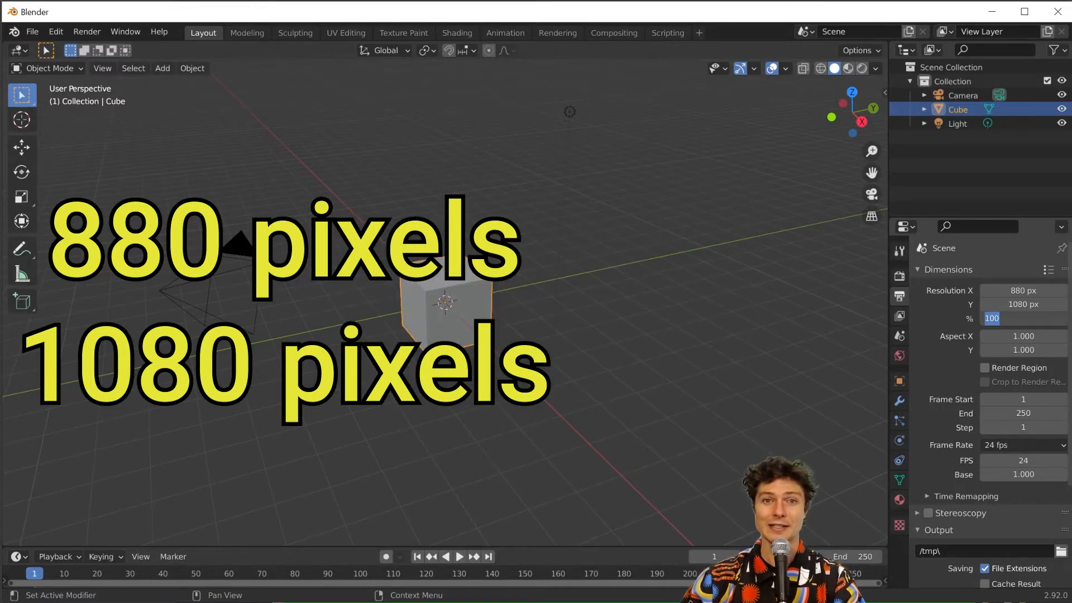
click(950, 323)
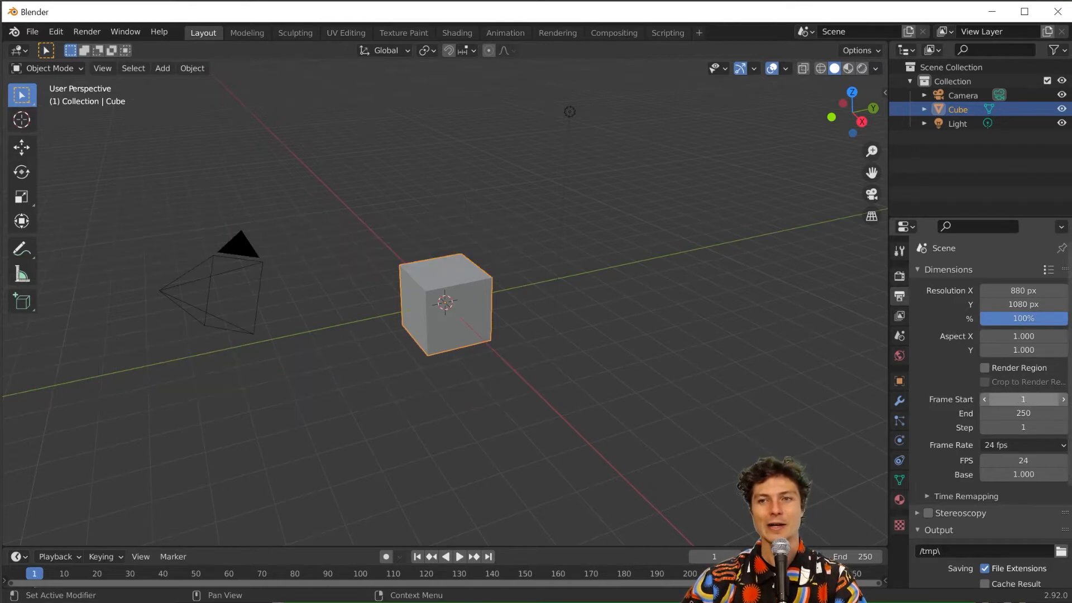
- Set the animation's frame range to start at 1 and end at 36
double_click(1017, 399)
key(Return)
double_click(999, 413)
text(36)
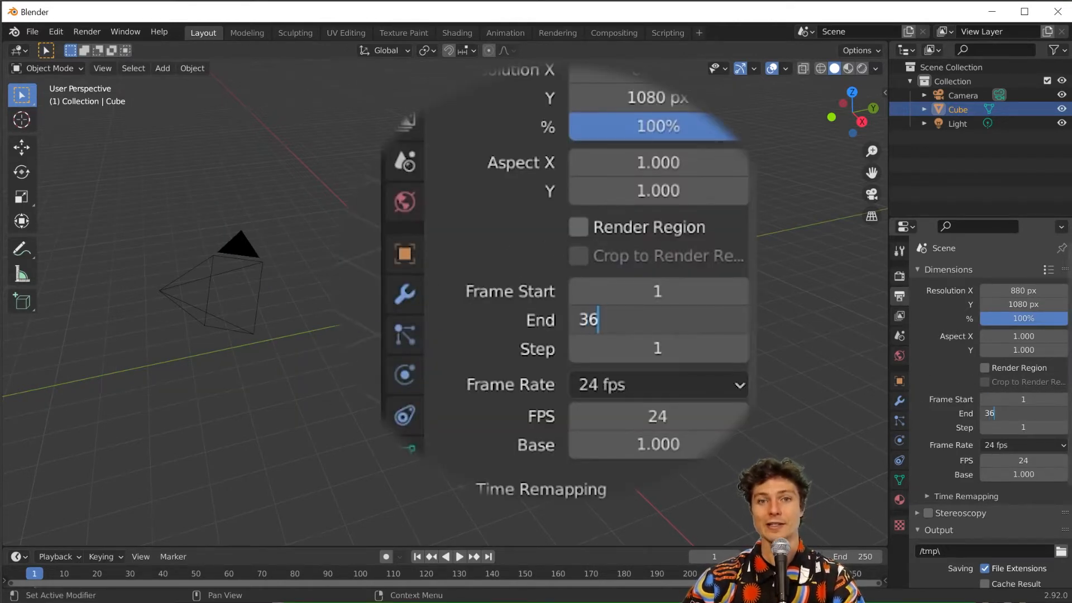
key(Tab)
key(Tab)
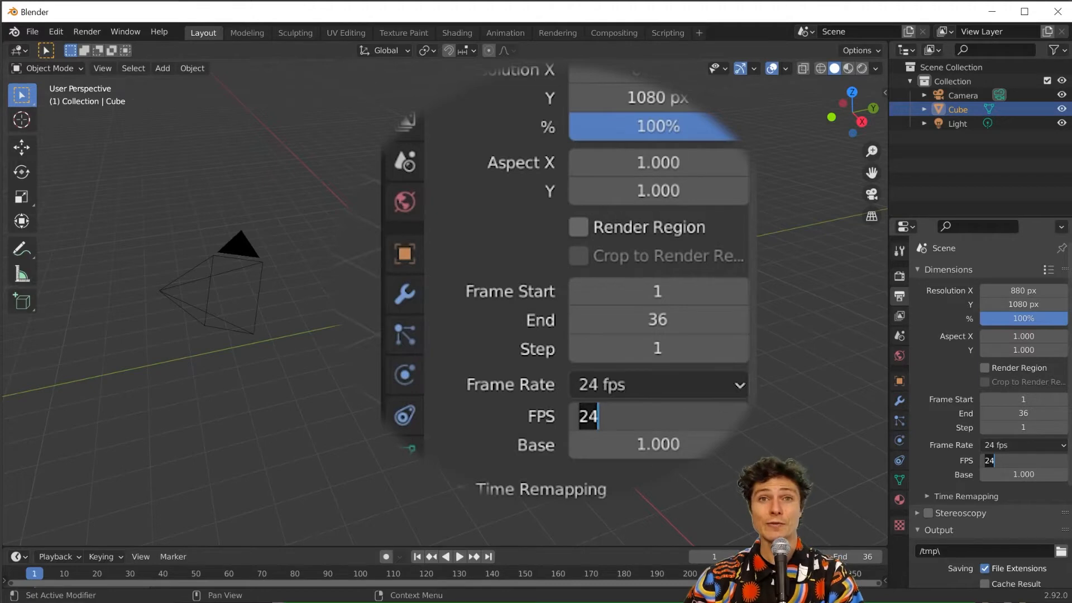
- Set the output frame rate to 12 fps
click(978, 460)
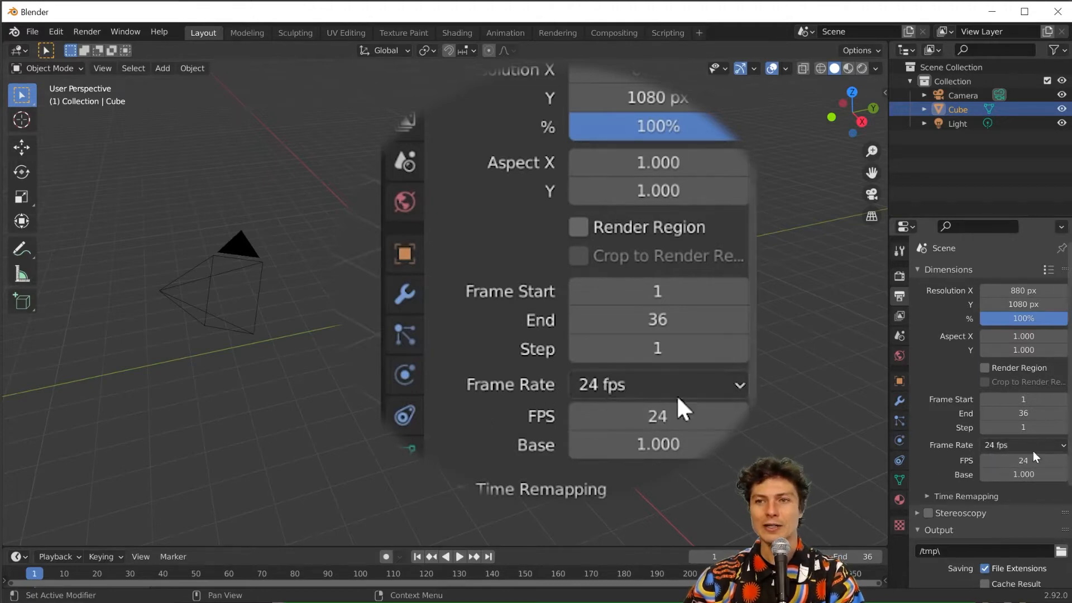
click(1000, 459)
text(12)
key(Return)
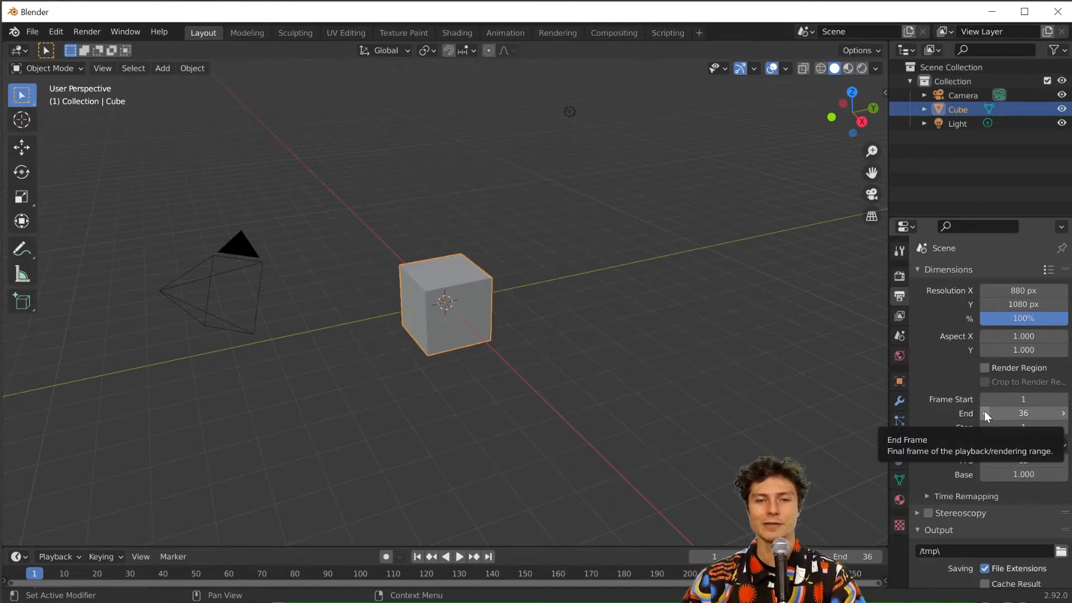
- Browse for the render output location and create a new folder named demoooo inside the demo-2 folder
scroll(987, 410, down, 5)
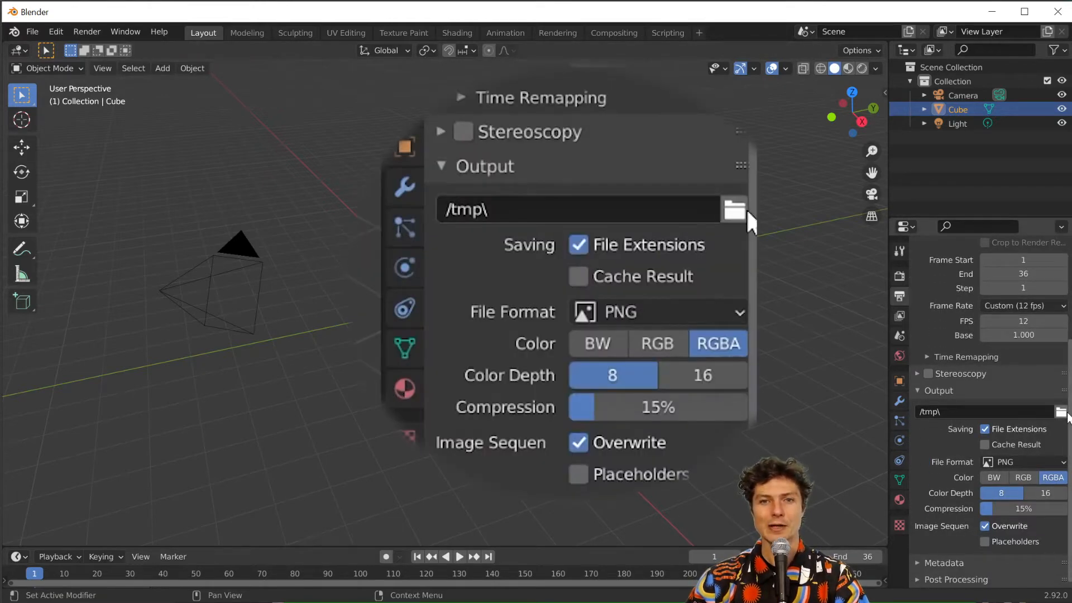
click(923, 390)
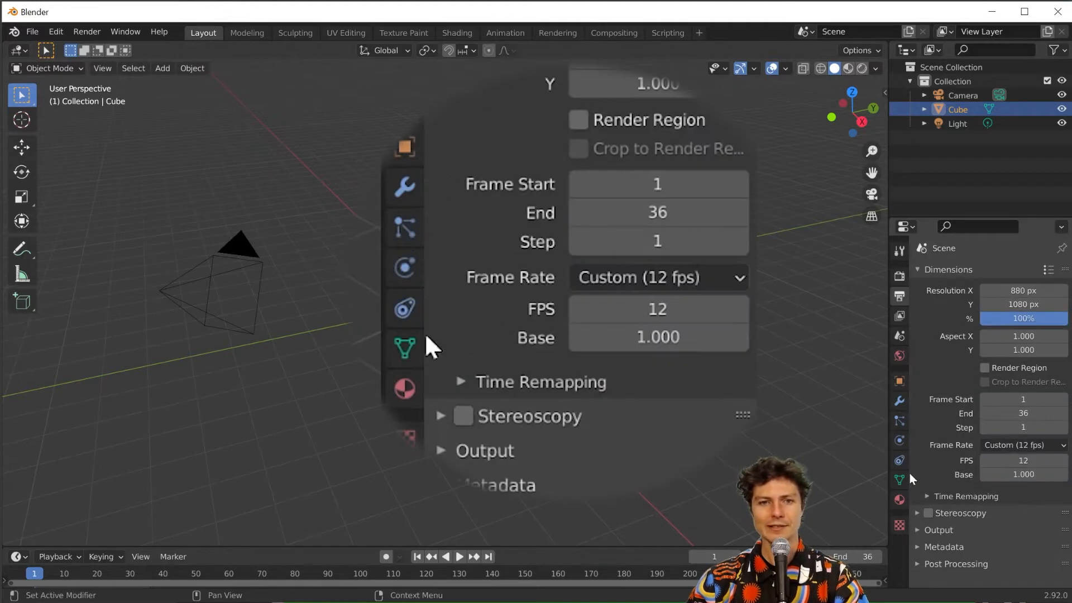
click(918, 530)
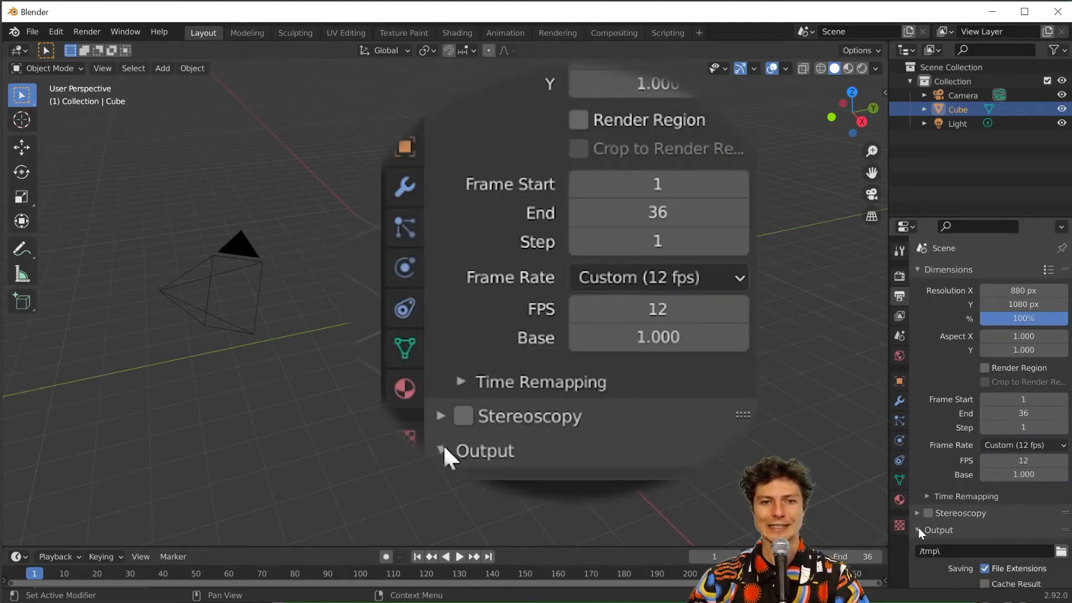
scroll(918, 491, down, 5)
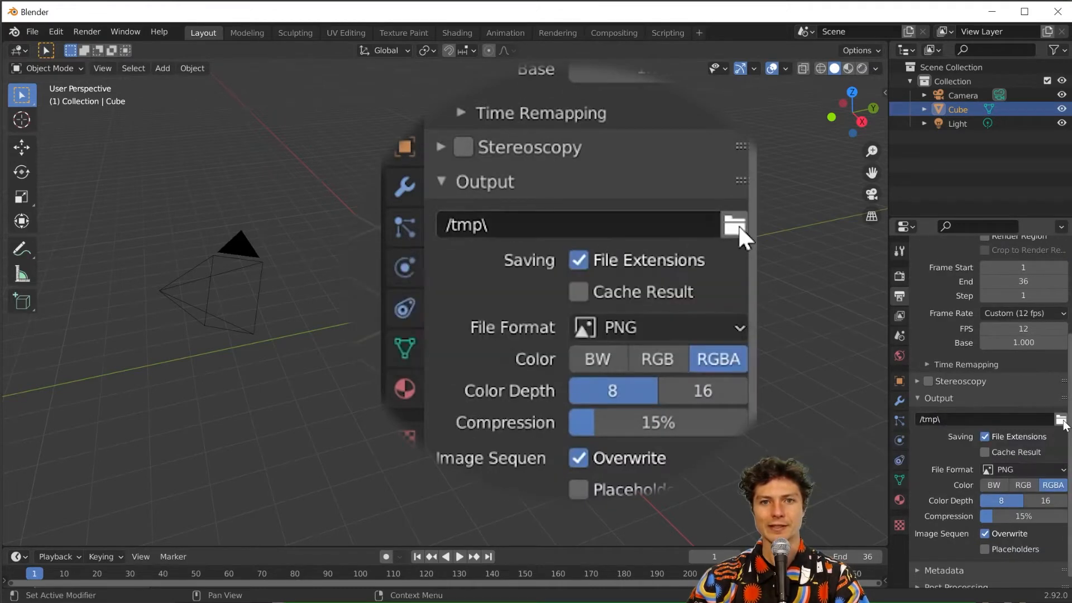
click(1062, 420)
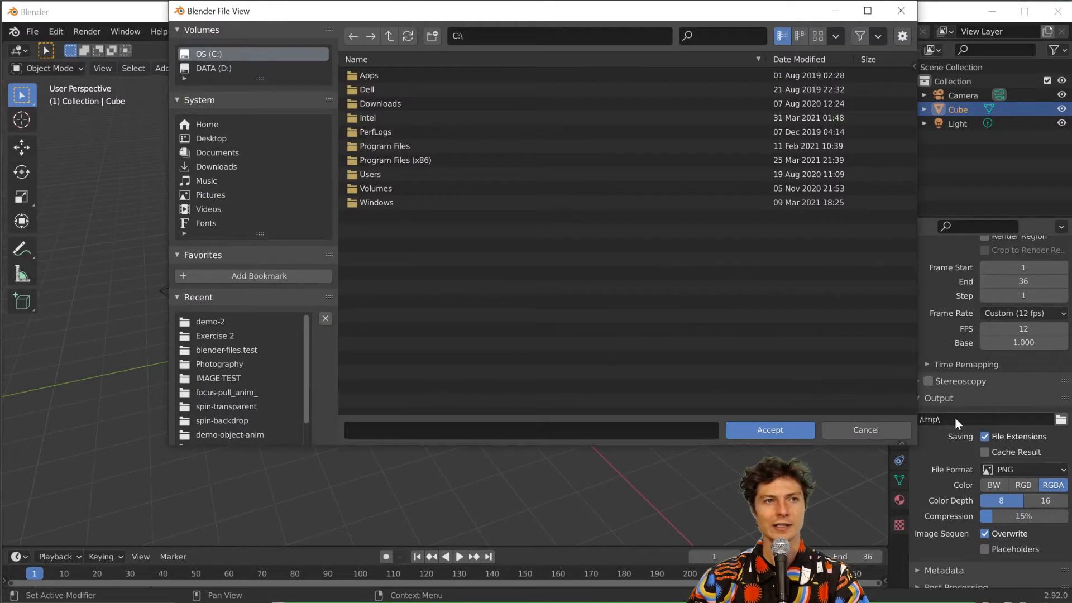
click(218, 319)
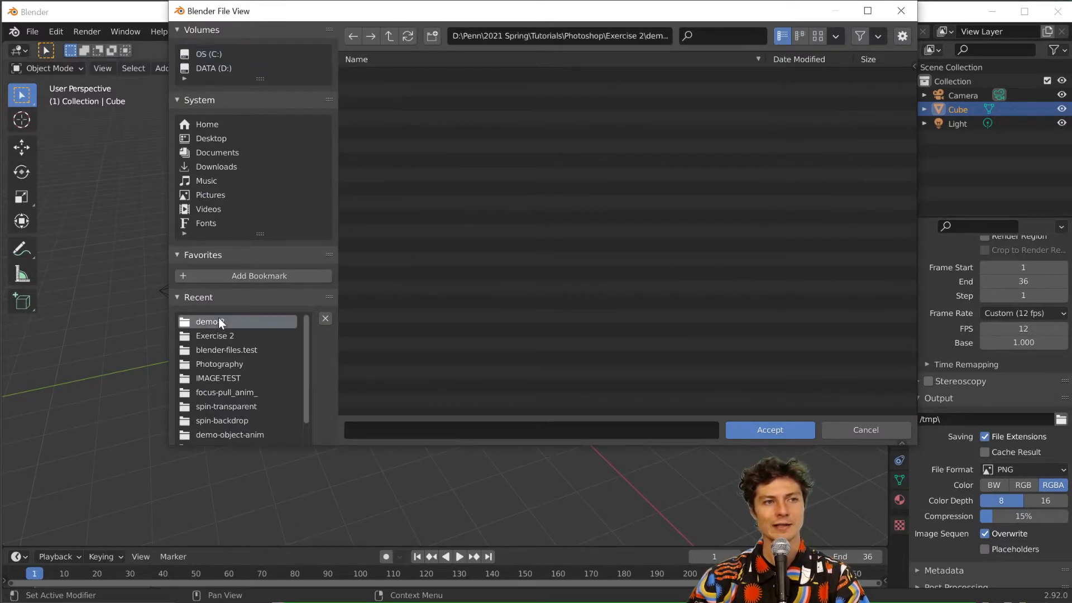
click(432, 37)
text(demoooo)
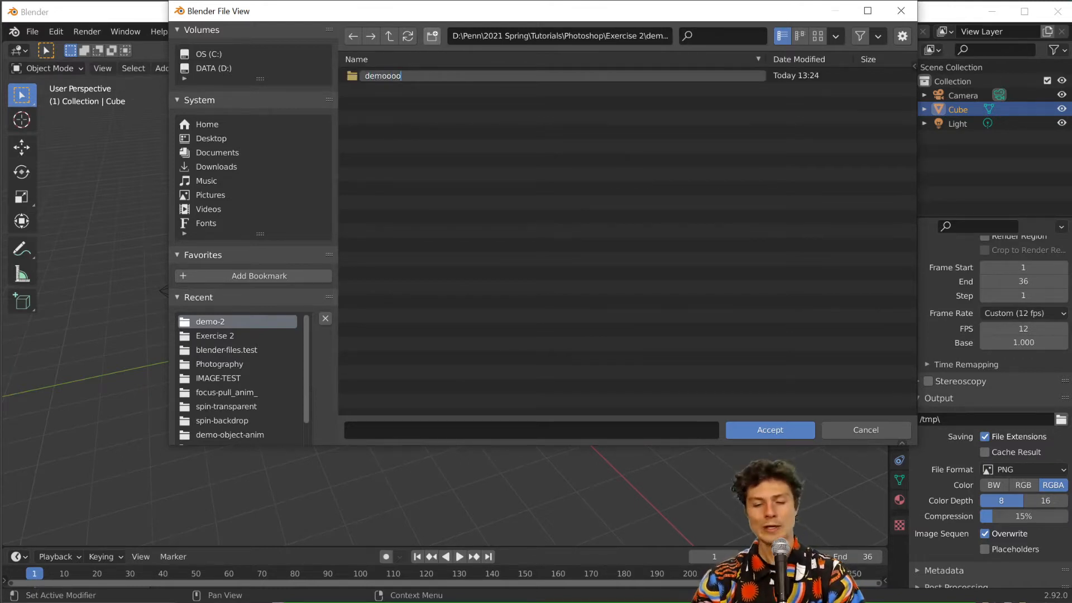
key(Return)
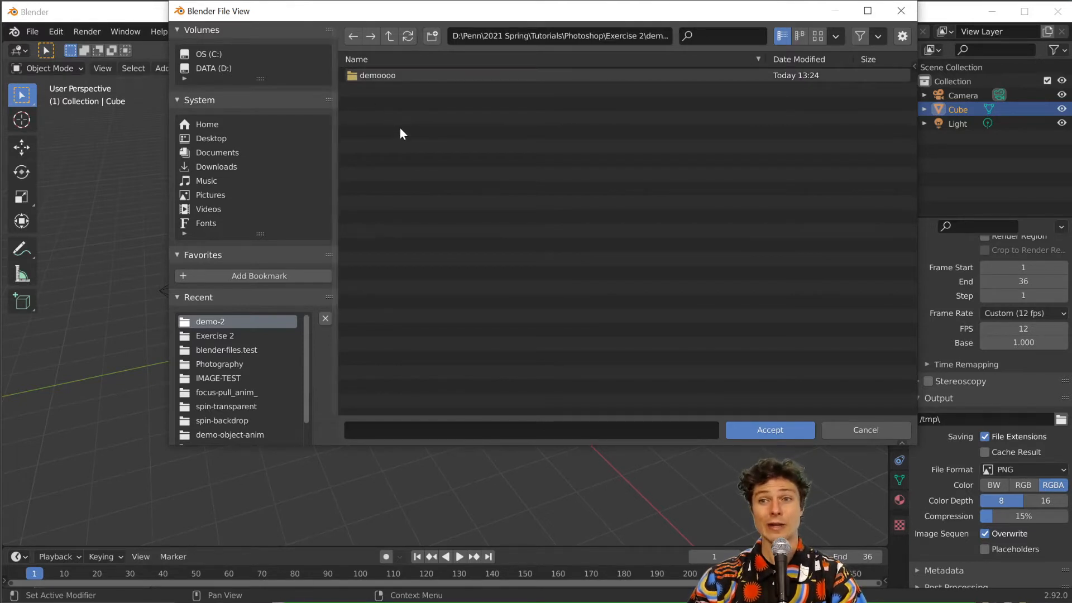
- Set the render output path to the demoooo folder with the file name prefix demo2.2_
double_click(353, 76)
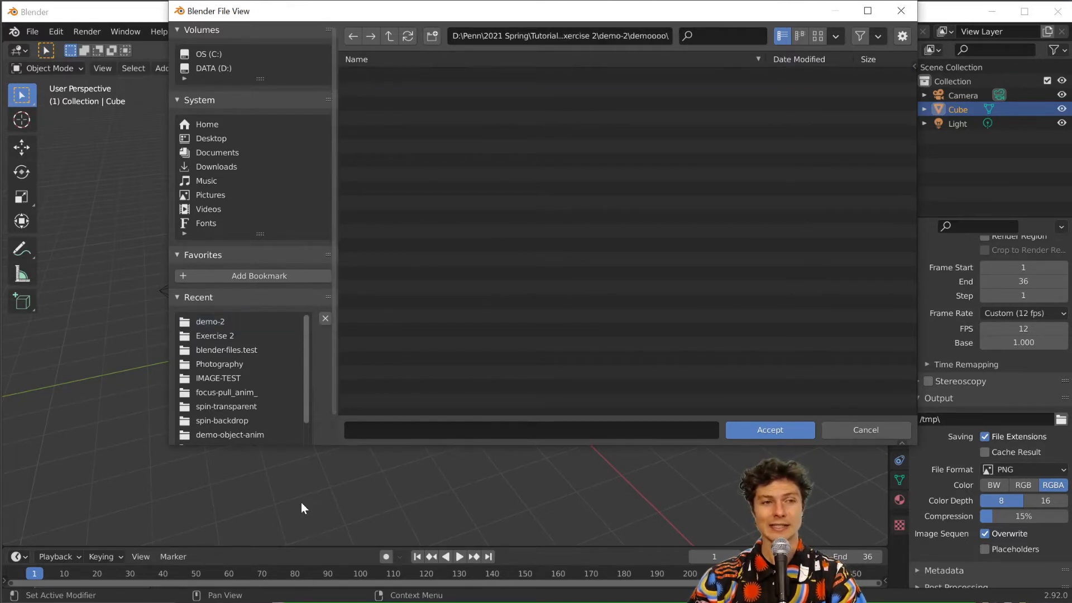
click(376, 437)
text(demo)
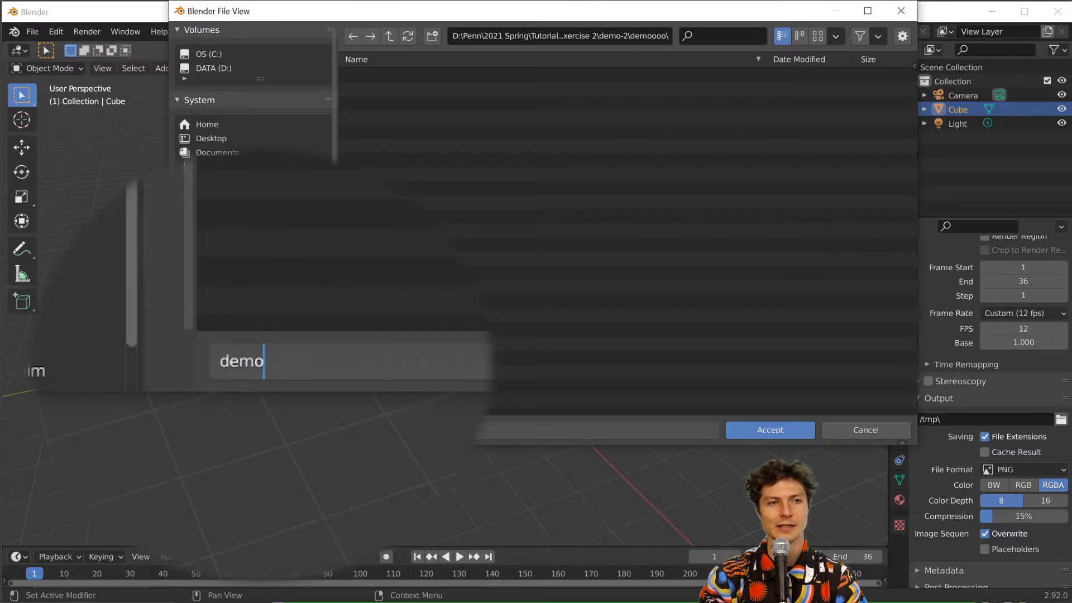
text(2.2)
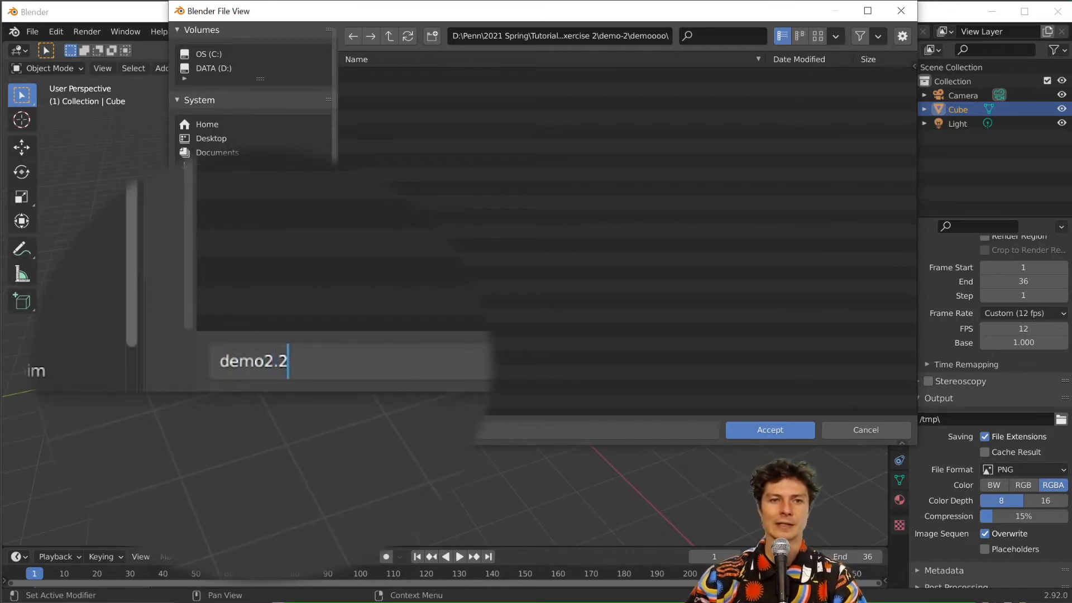
text(_)
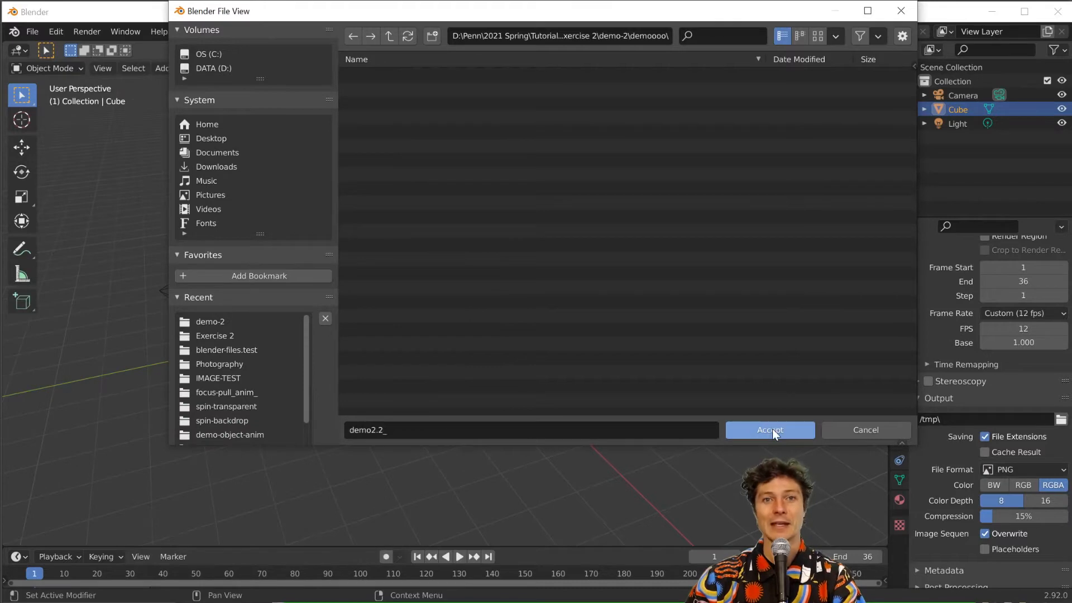
click(772, 429)
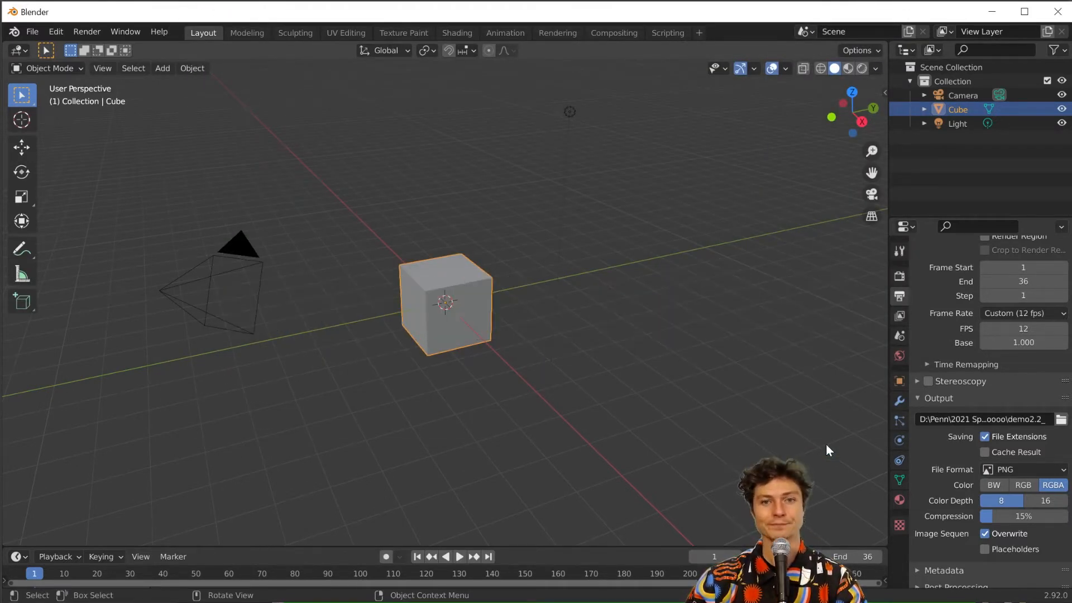
- View the scene through the camera and select the Camera object
scroll(977, 351, down, 1)
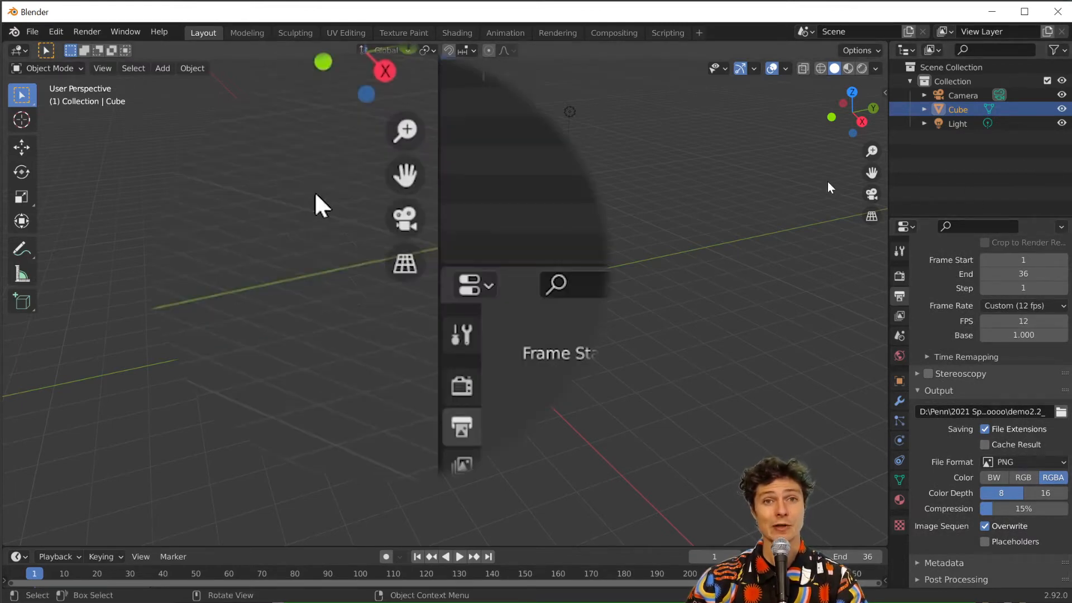
click(872, 193)
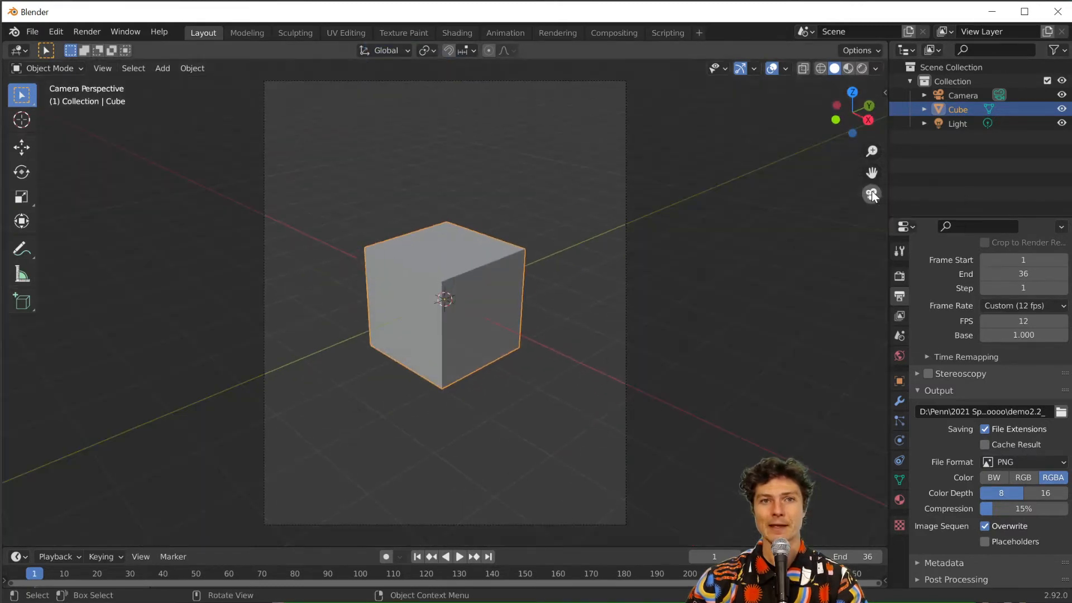
click(955, 93)
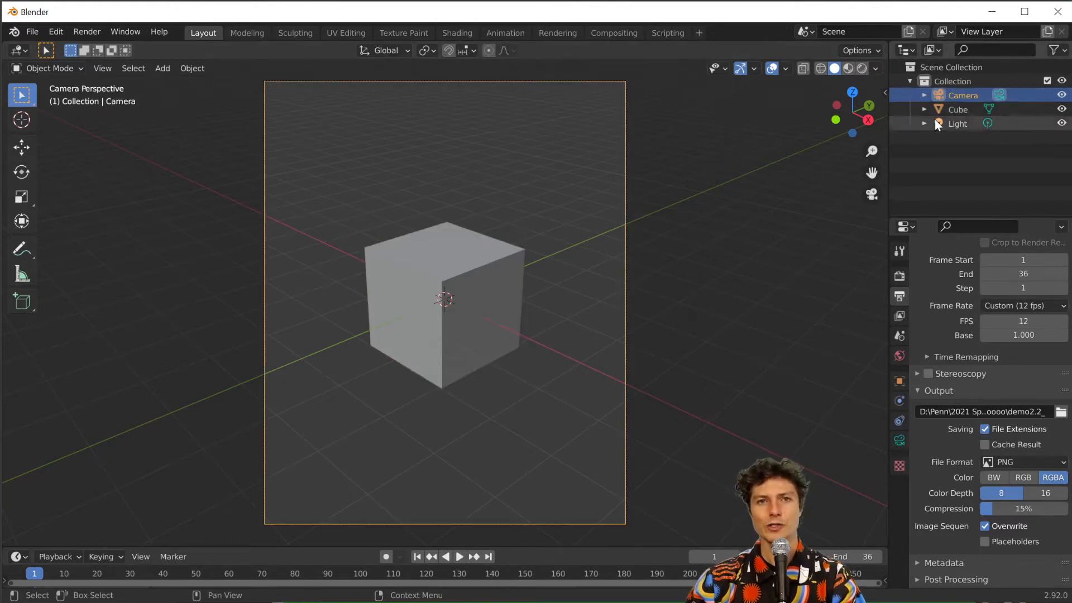
key(g)
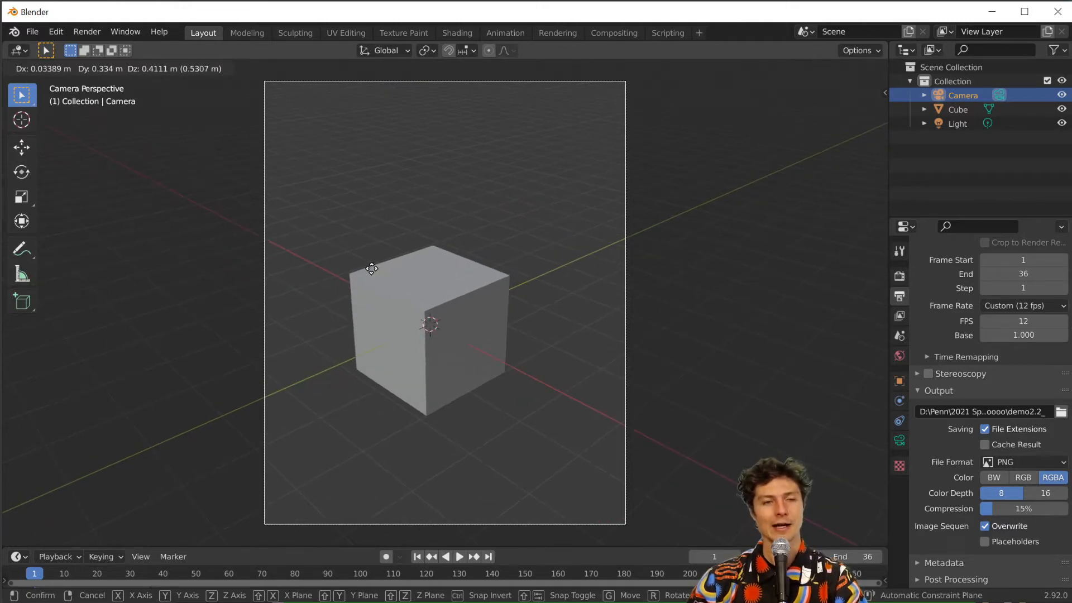
click(374, 273)
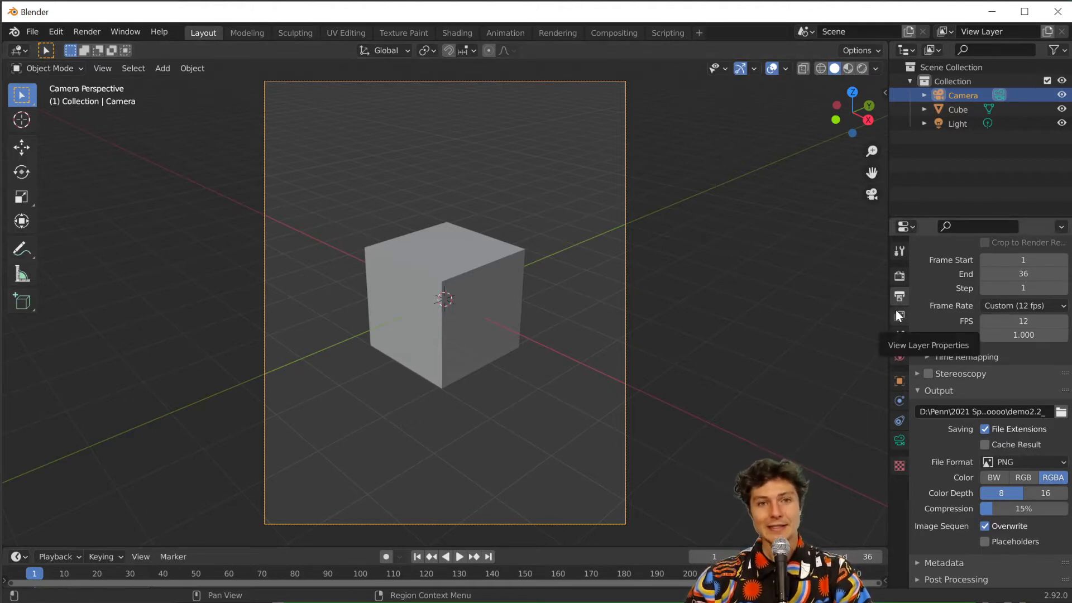
key(ctrl+b)
key(Escape)
key(n)
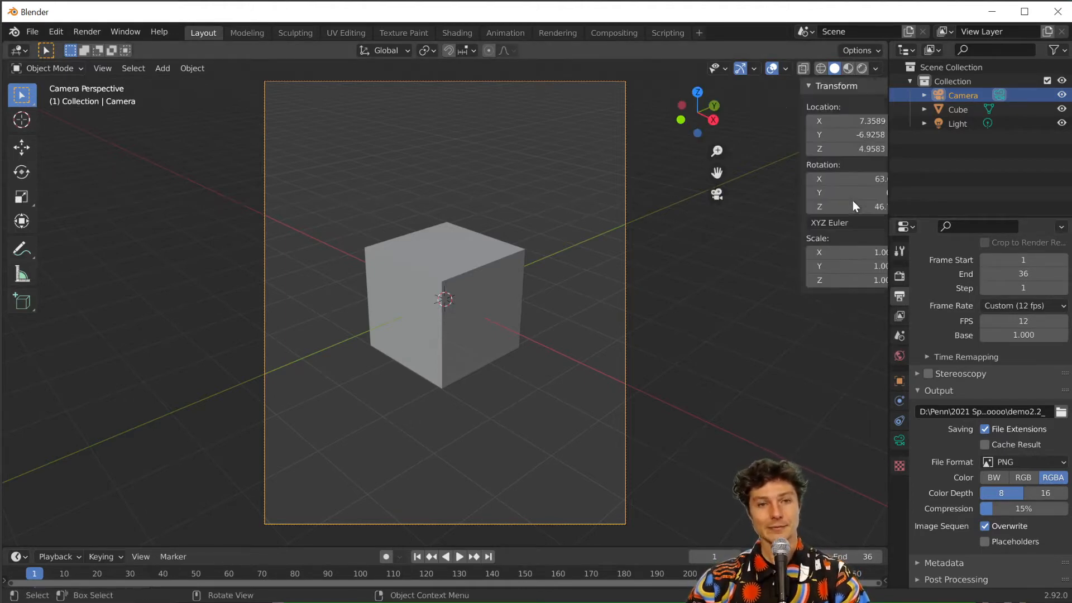
click(879, 221)
click(748, 87)
key(n)
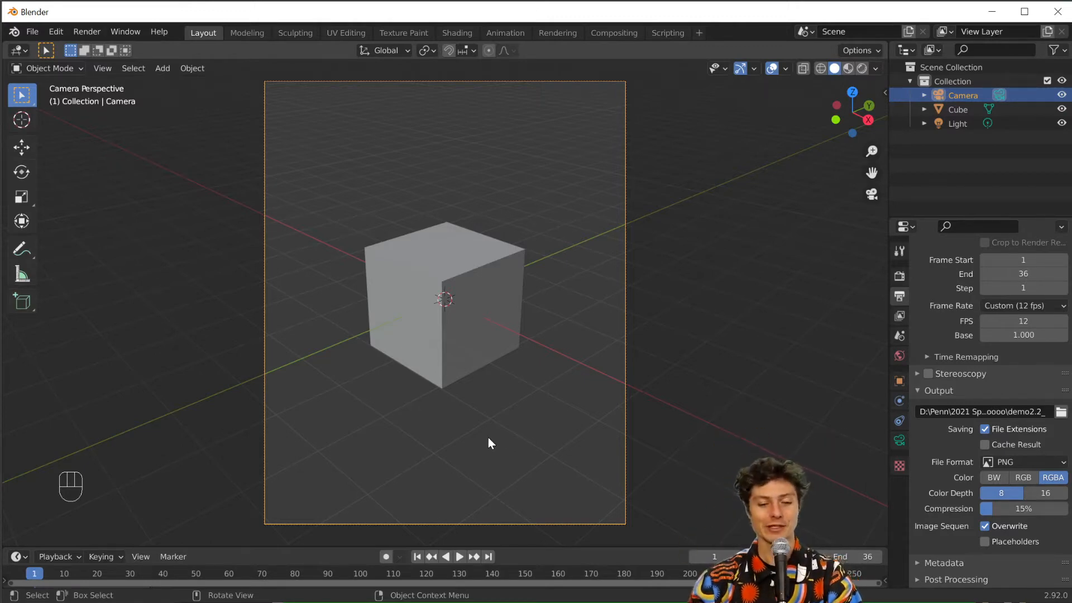
- Move the camera forward along its local Z axis so the cube fills most of the frame
key(g)
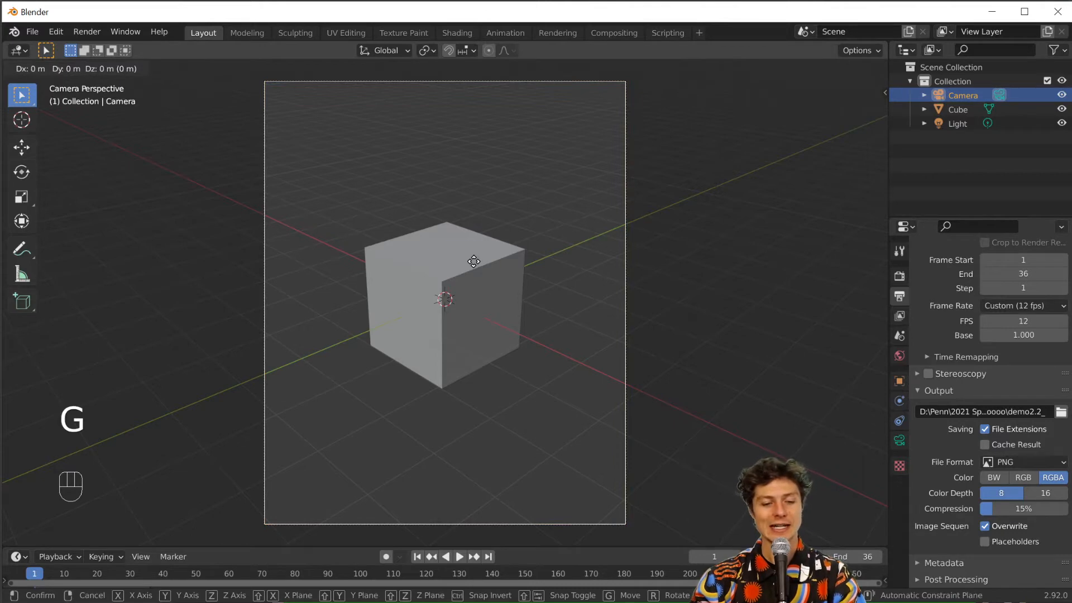
key(z)
key(z)
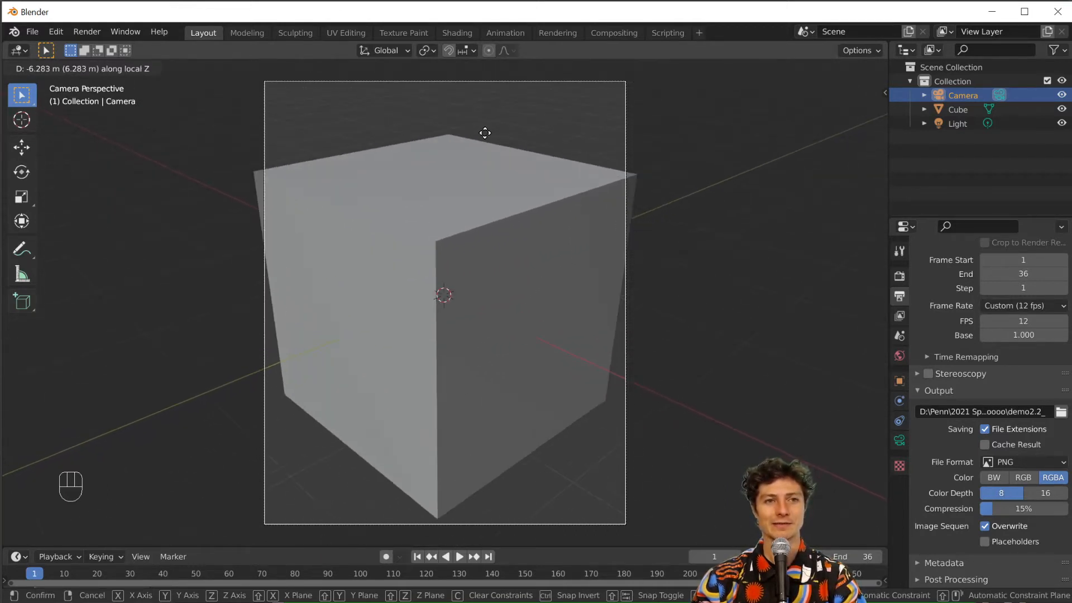
click(486, 154)
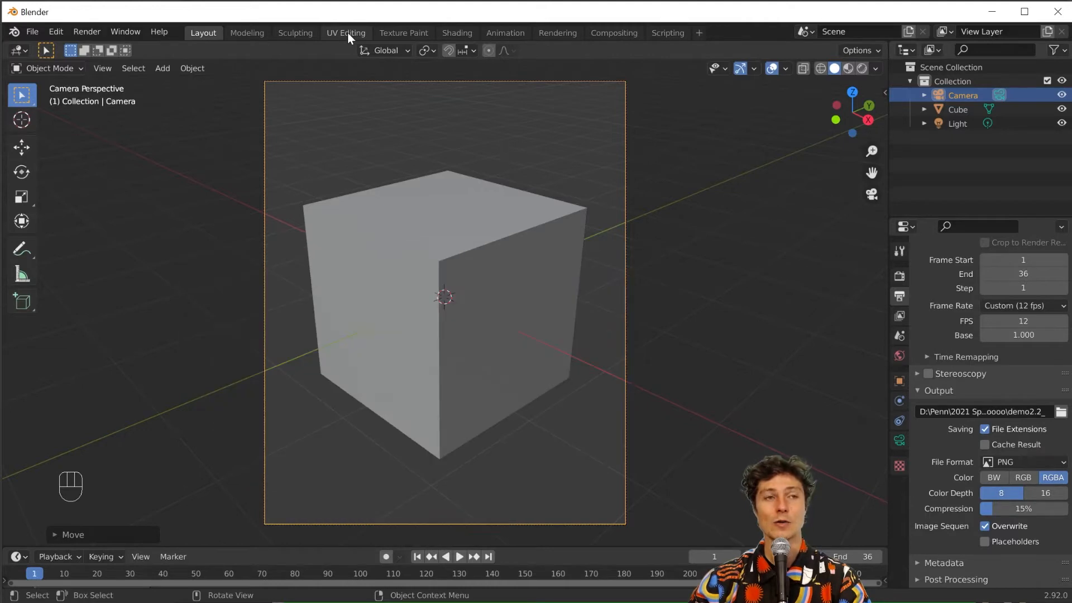
- Switch to the UV Editing workspace and put the cube in Edit Mode to show its UV layout
click(347, 33)
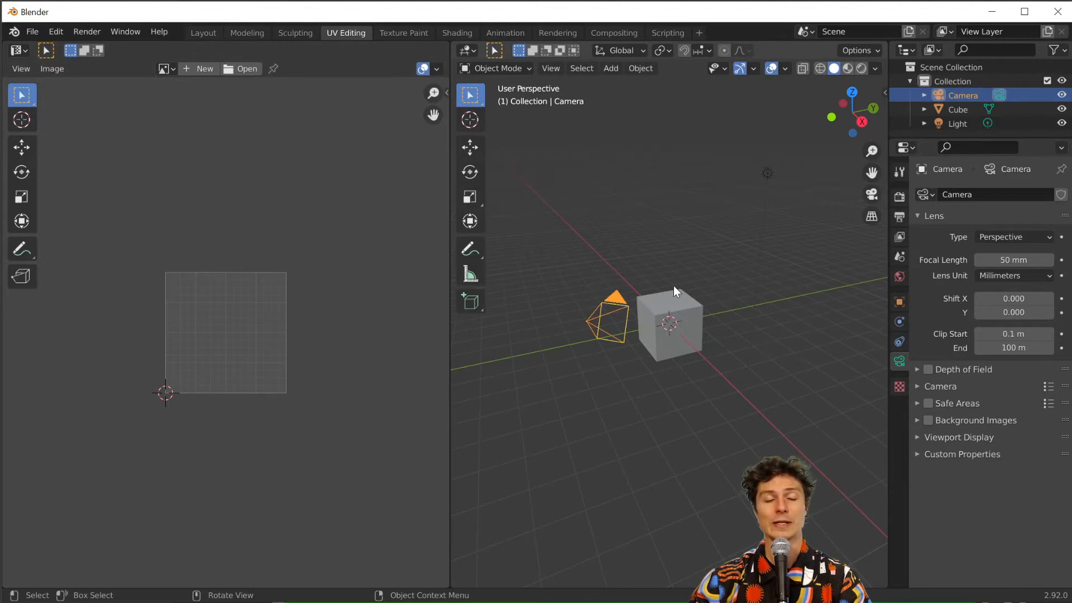
scroll(713, 273, up, 5)
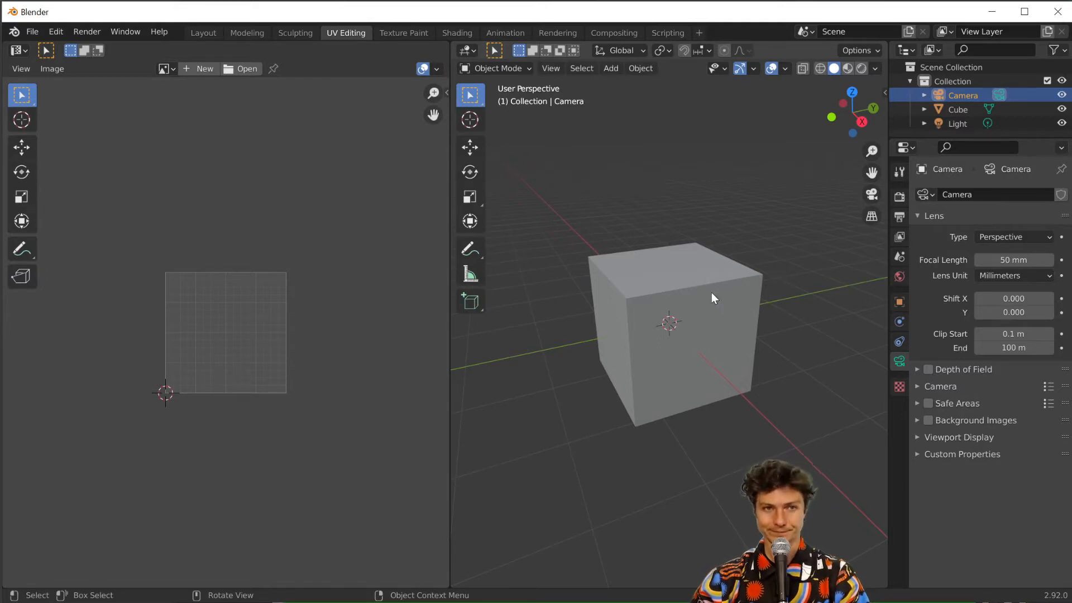
click(708, 283)
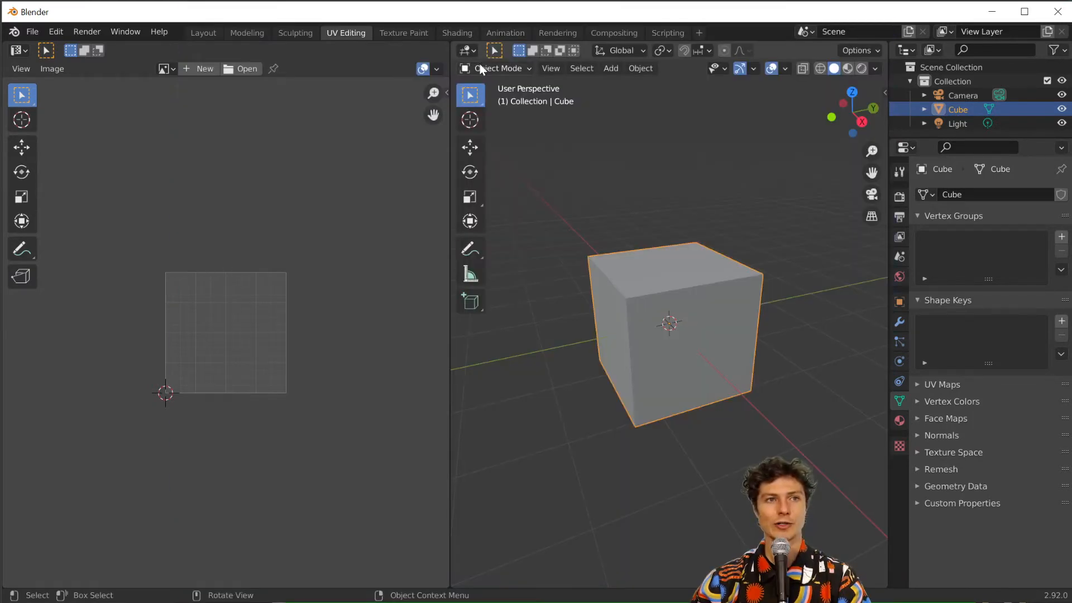
click(501, 66)
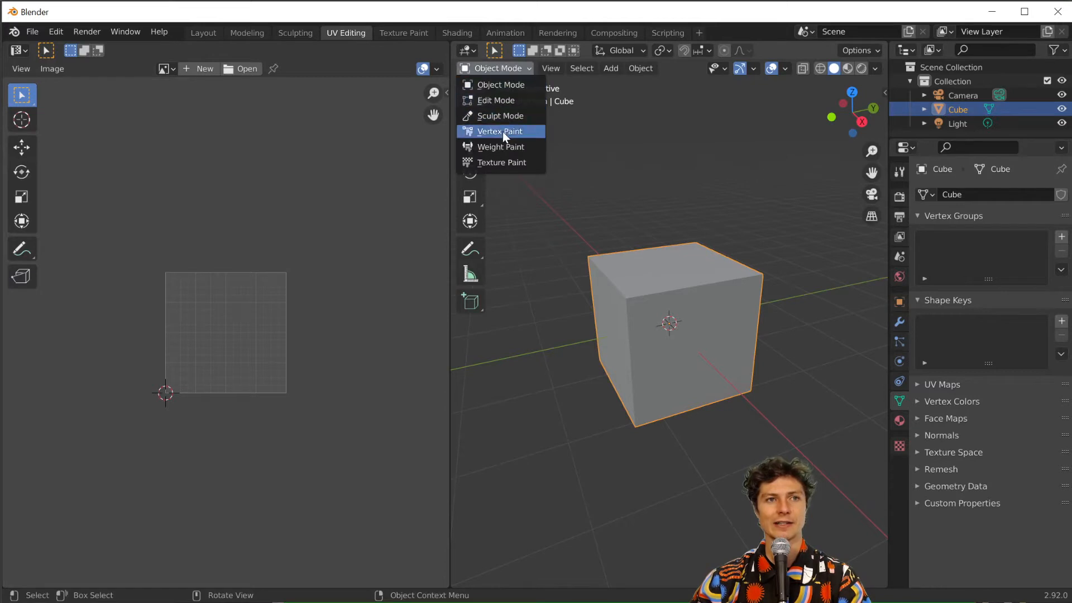
click(503, 101)
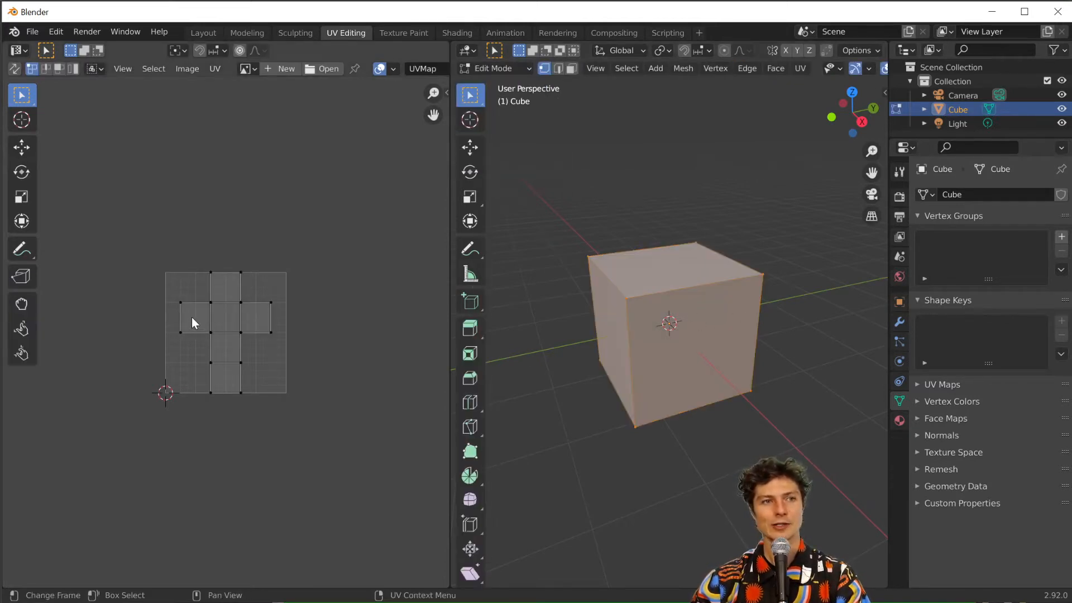
scroll(192, 317, up, 4)
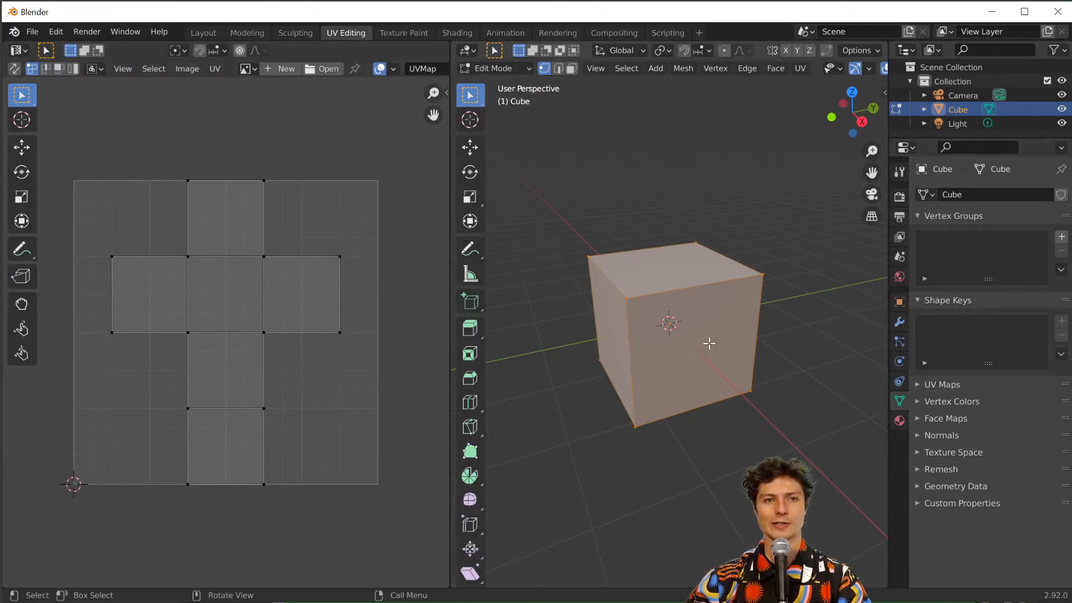
- Select all of the cube's geometry and unwrap its UVs with Cube Projection
key(alt+a)
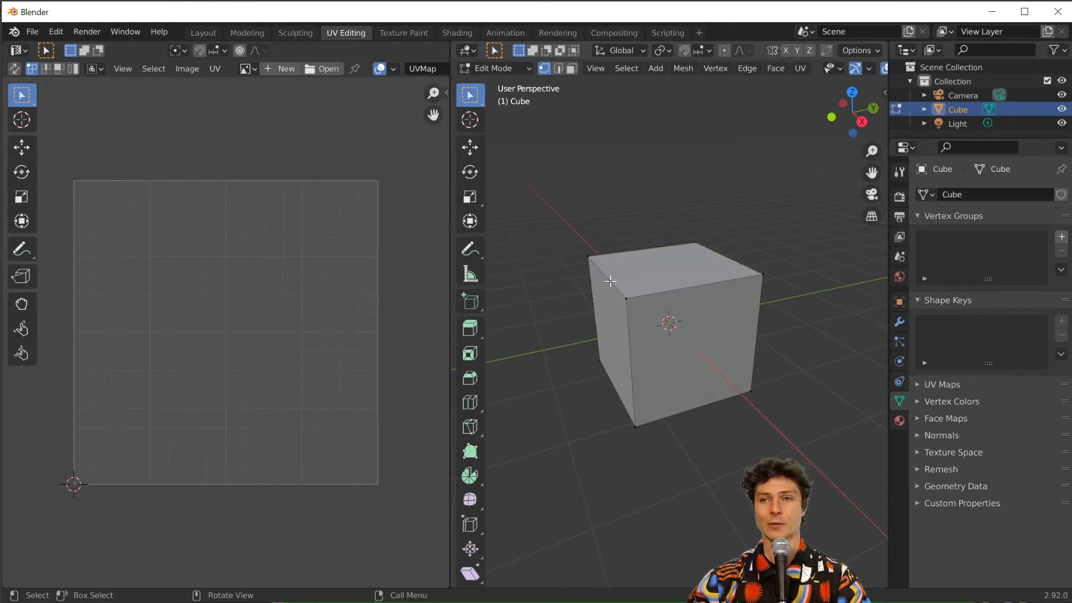
key(a)
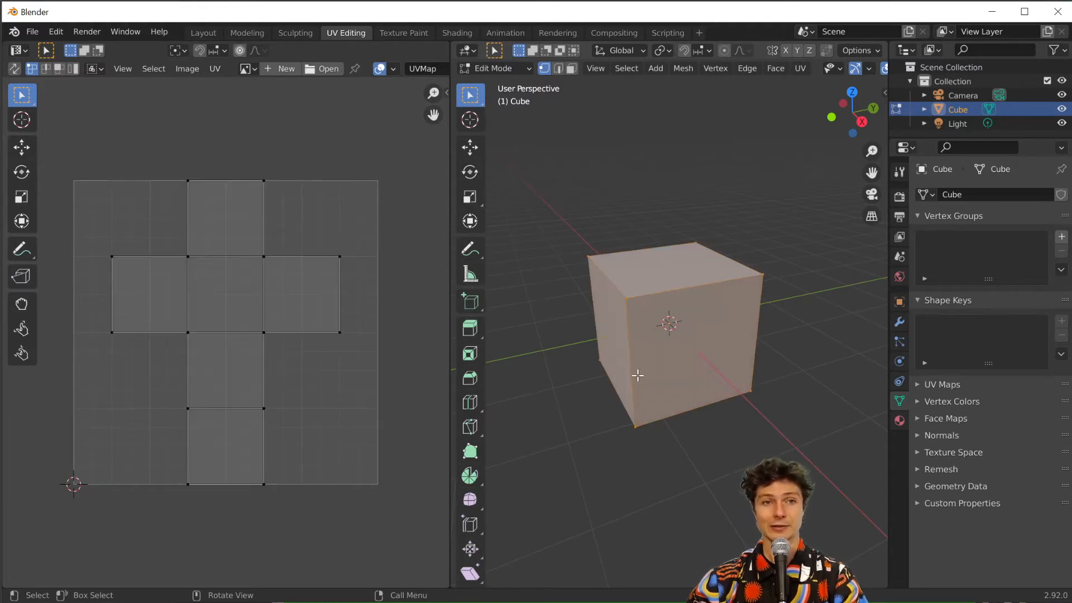
key(alt+a)
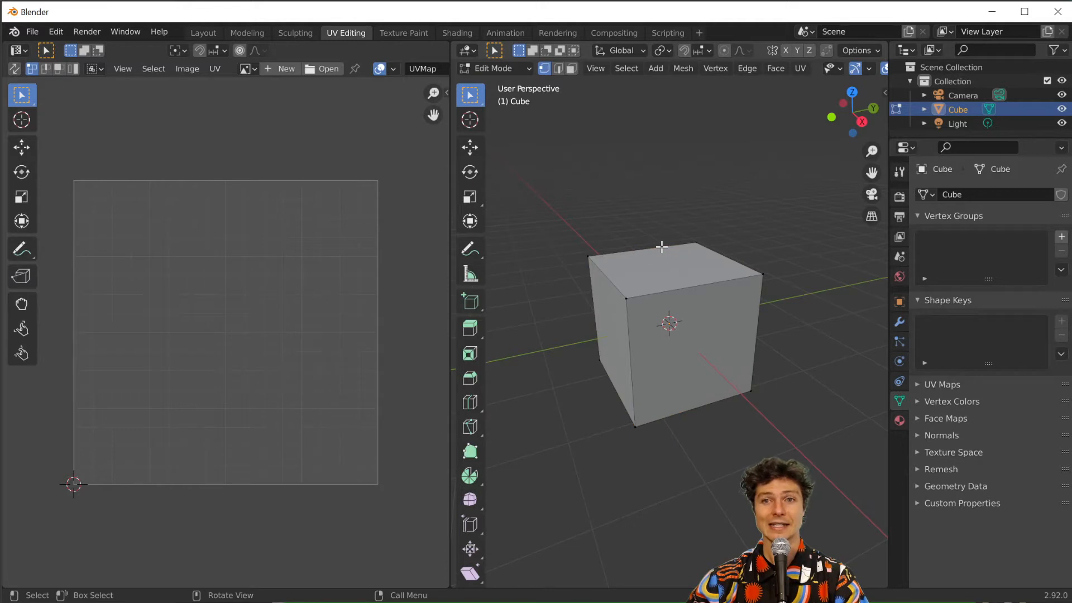
key(a)
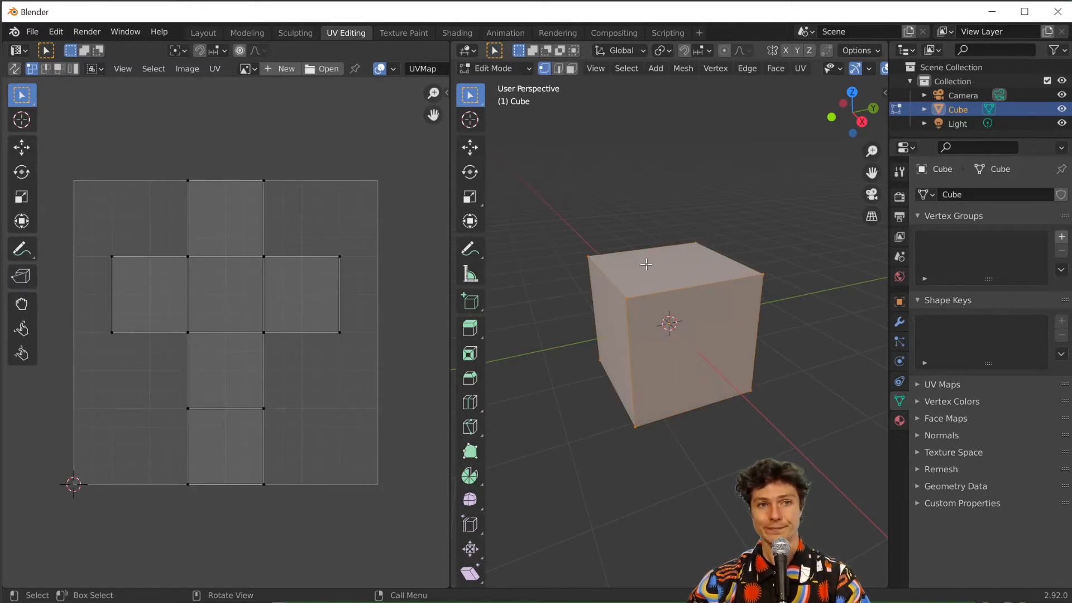
key(u)
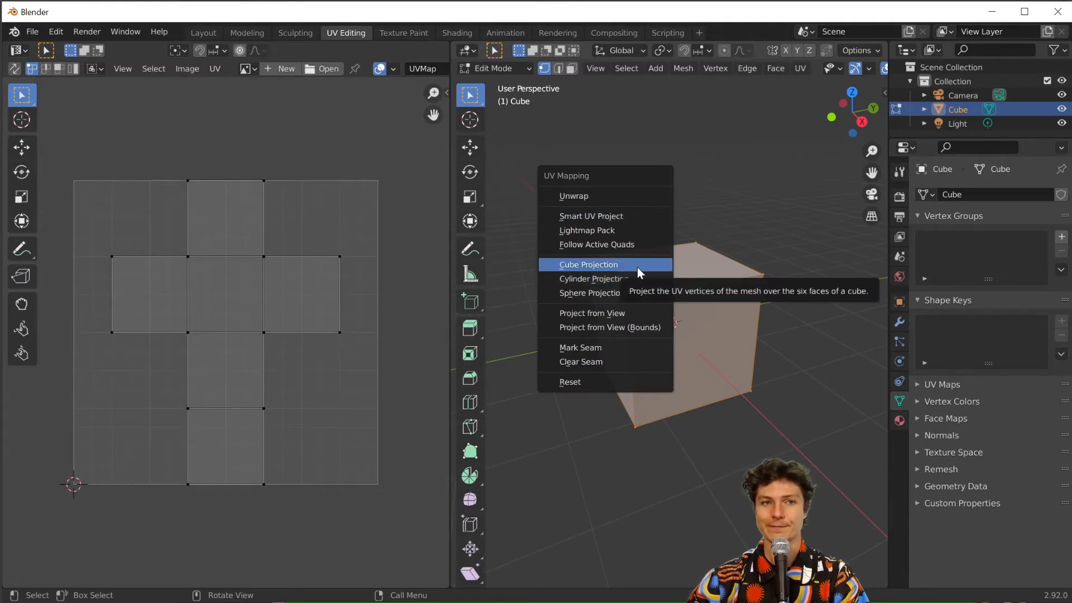
click(637, 266)
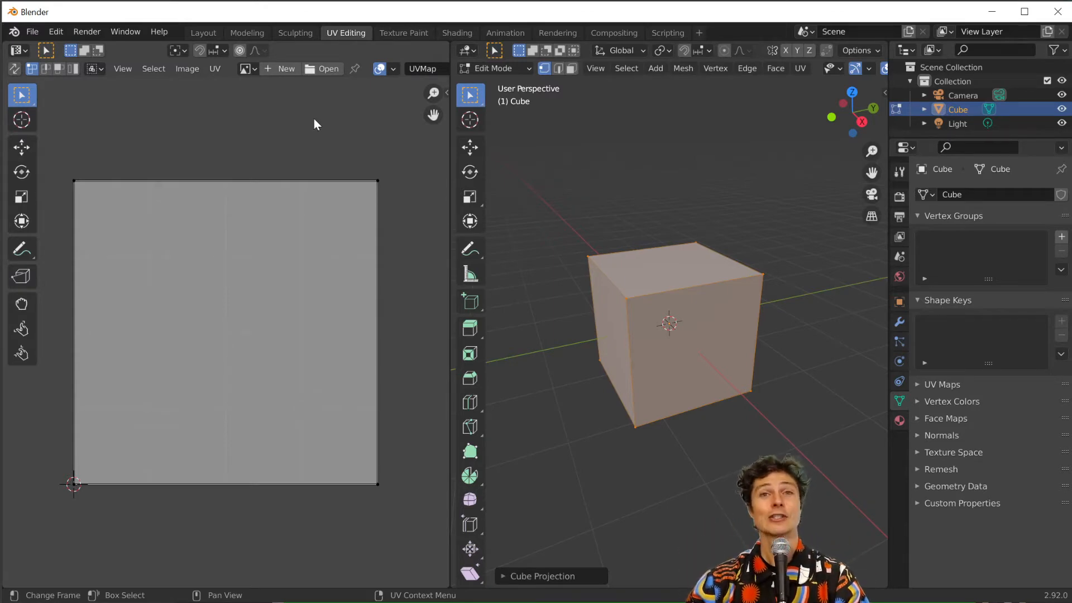
- Load demo-exercise2.jpg from the Exercise 2 folder as the image behind the cube's UVs
click(325, 69)
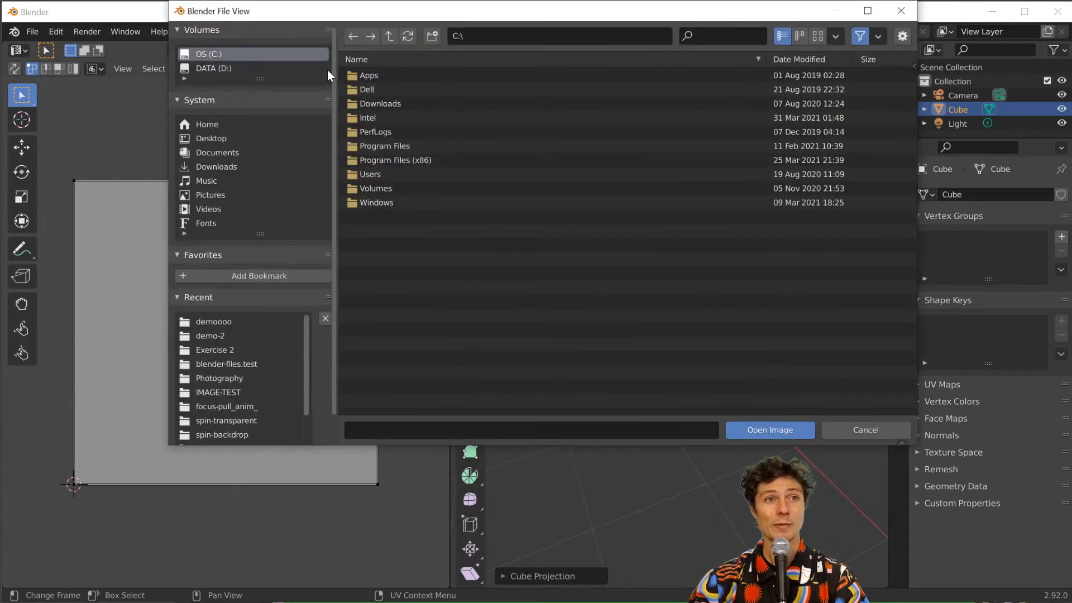
click(850, 430)
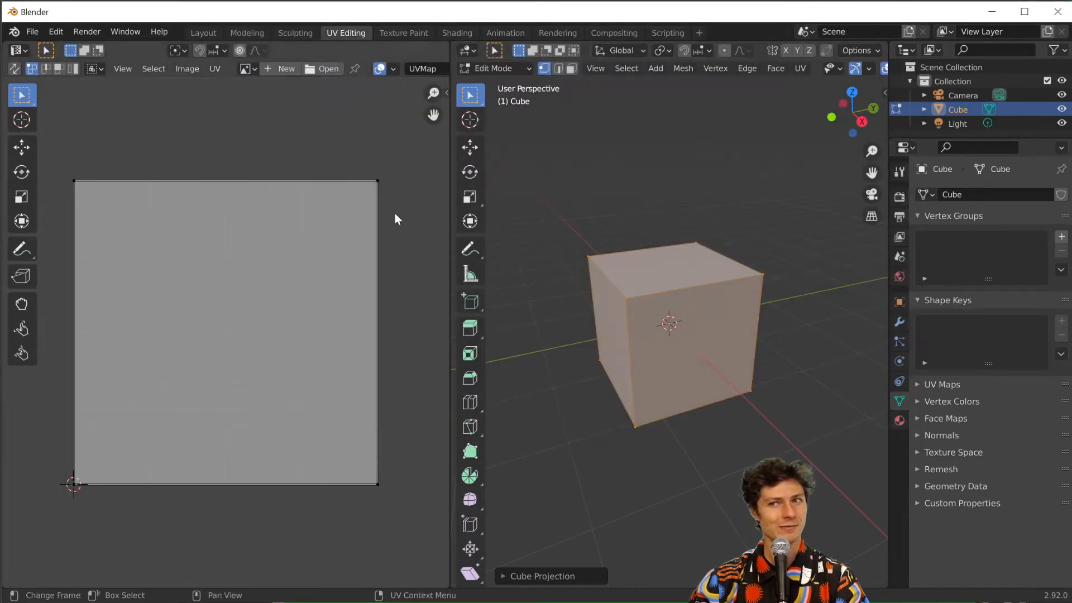
click(327, 67)
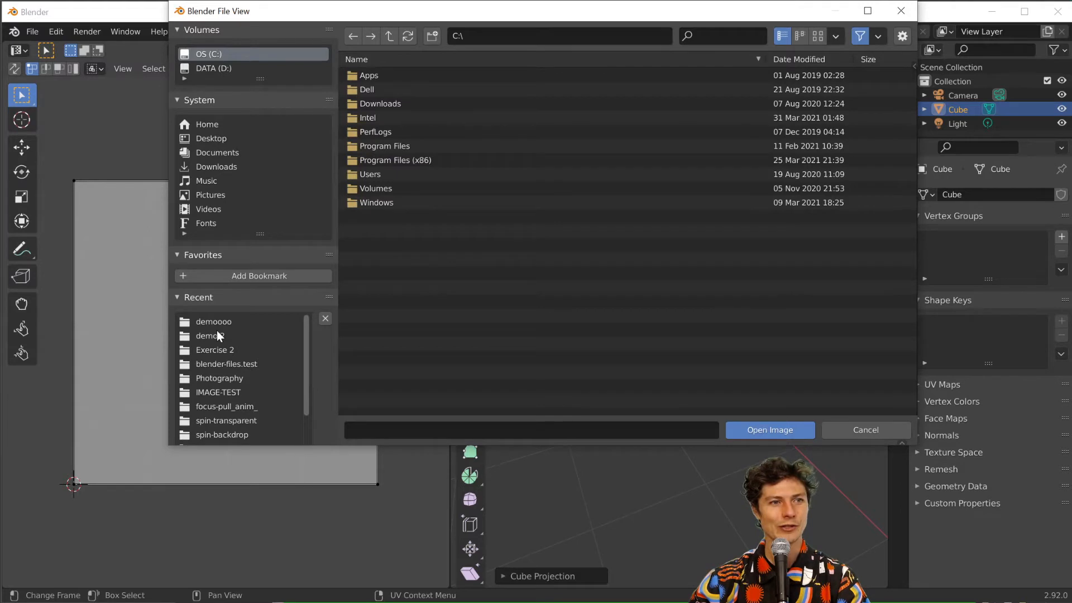
click(219, 348)
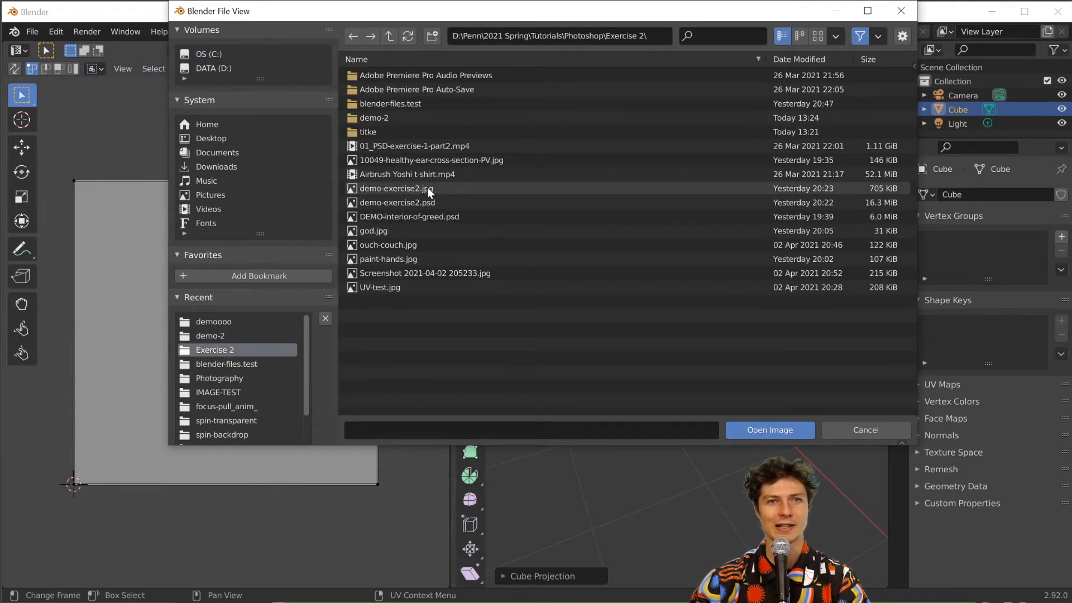
click(389, 190)
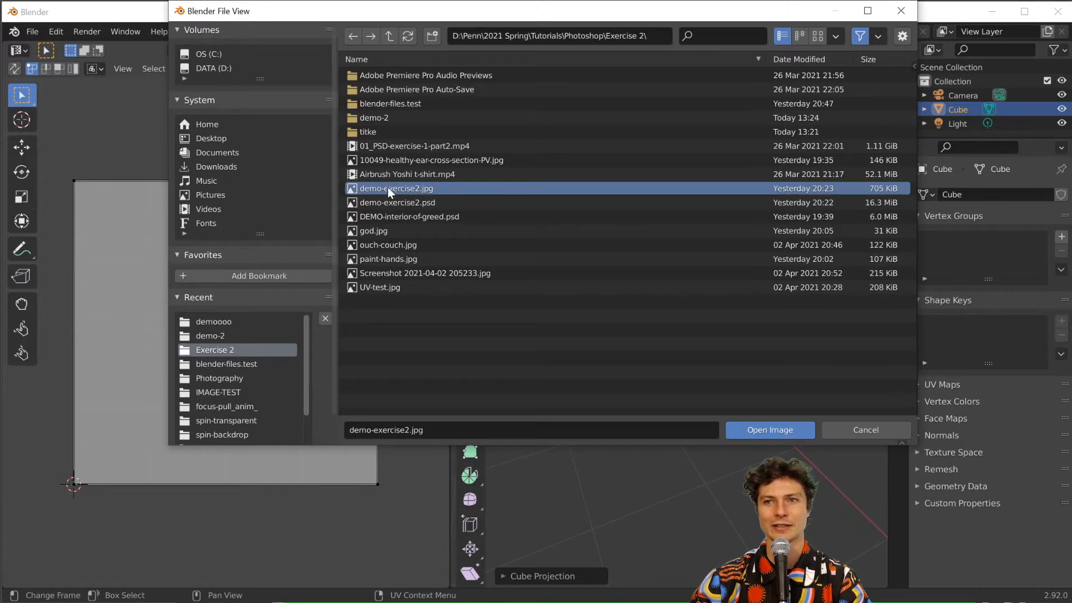
click(802, 430)
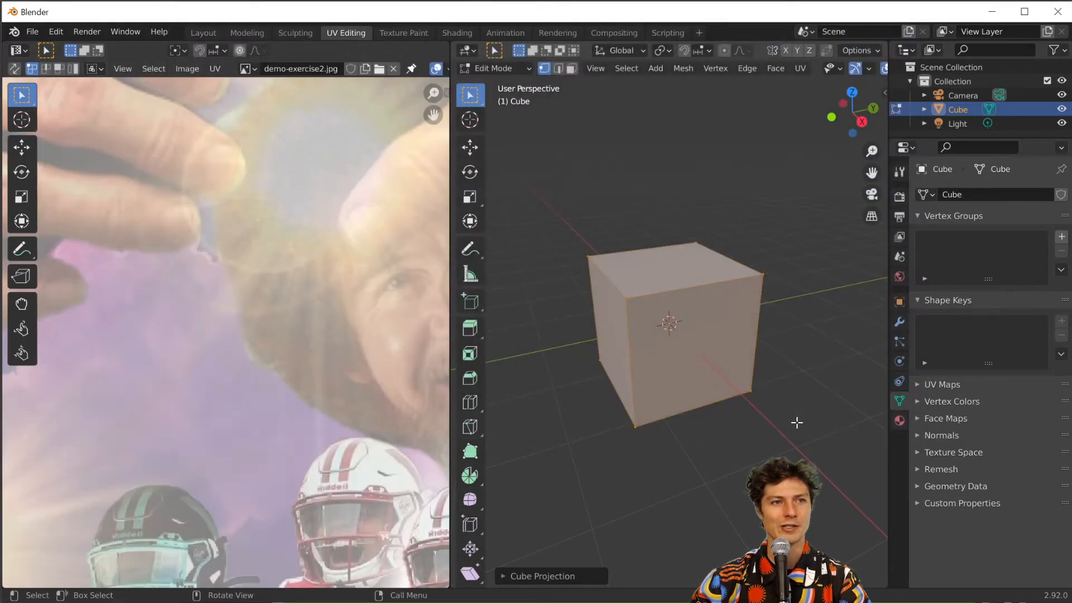
scroll(244, 253, down, 2)
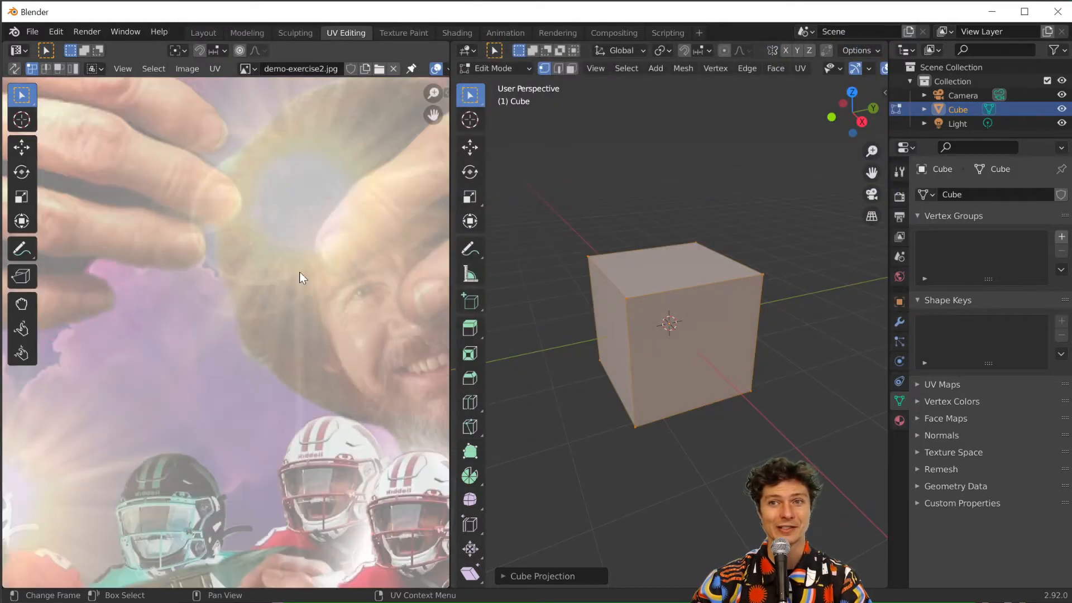
scroll(382, 324, down, 4)
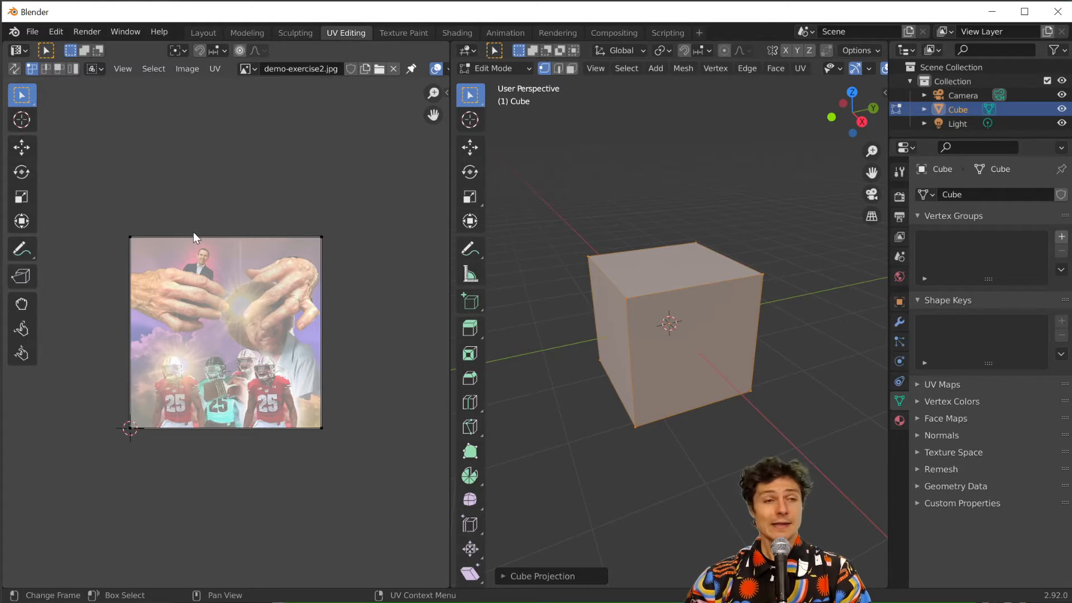
- Select and deselect all the UVs over the image, and return the cube to Object Mode
key(a)
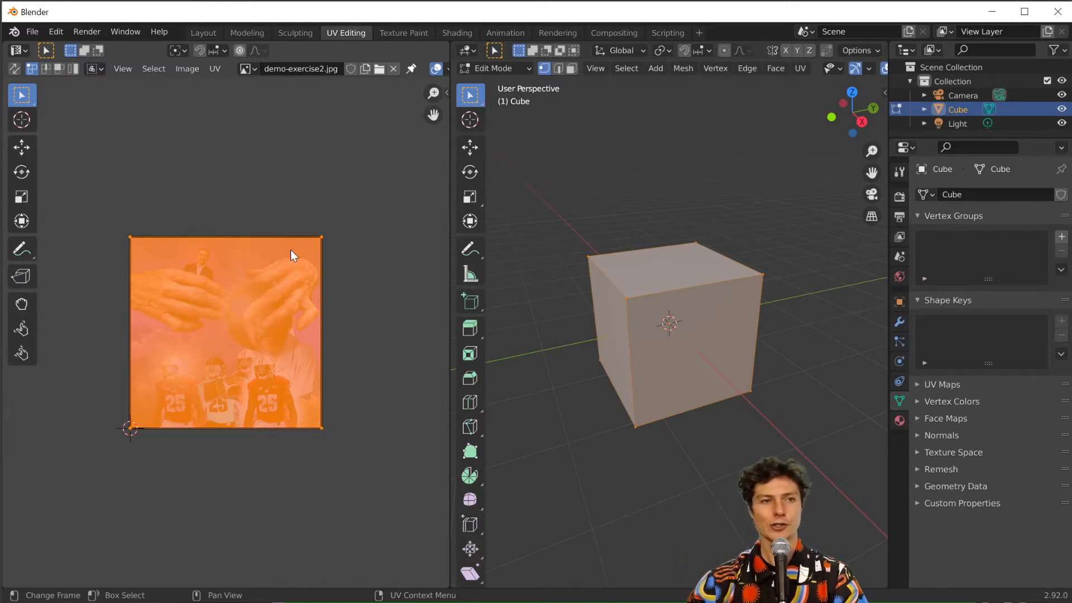
click(406, 214)
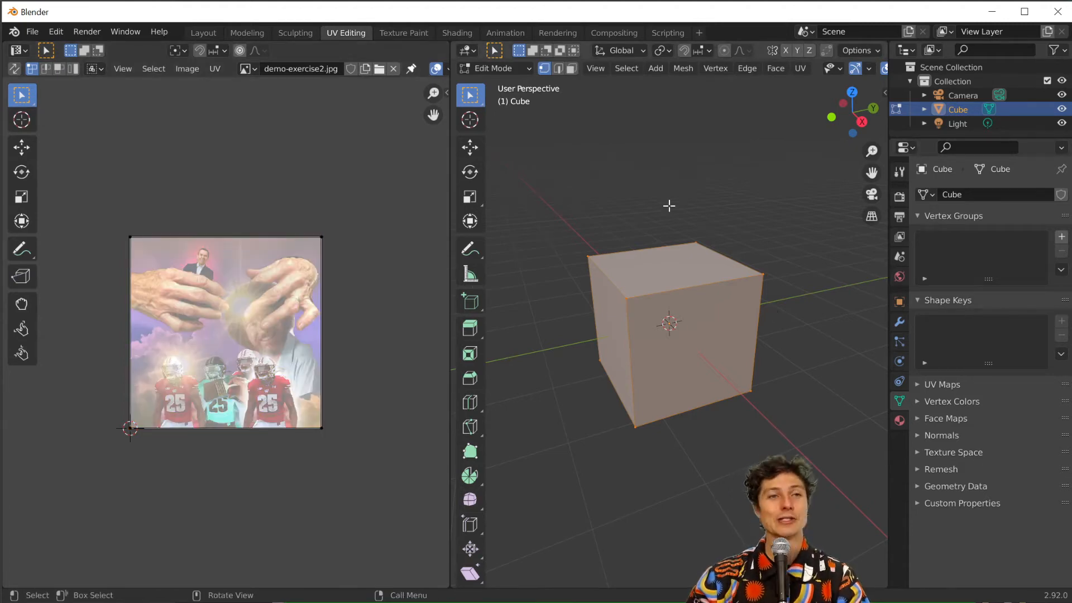
key(Tab)
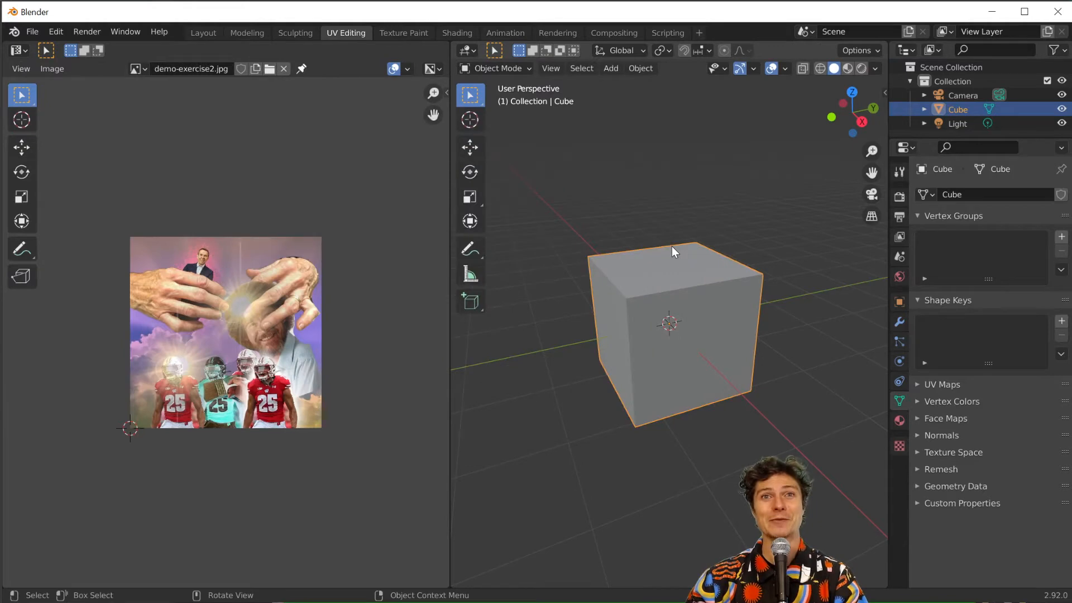
- Set the Base Color of the cube's material to pink
click(900, 421)
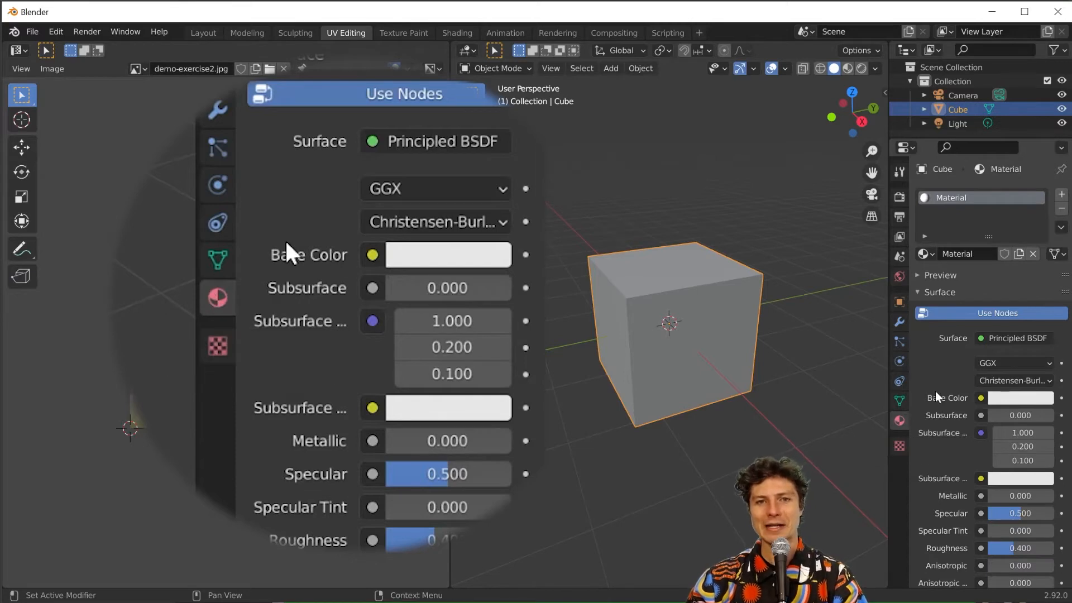
click(1002, 397)
click(980, 240)
click(995, 220)
click(983, 273)
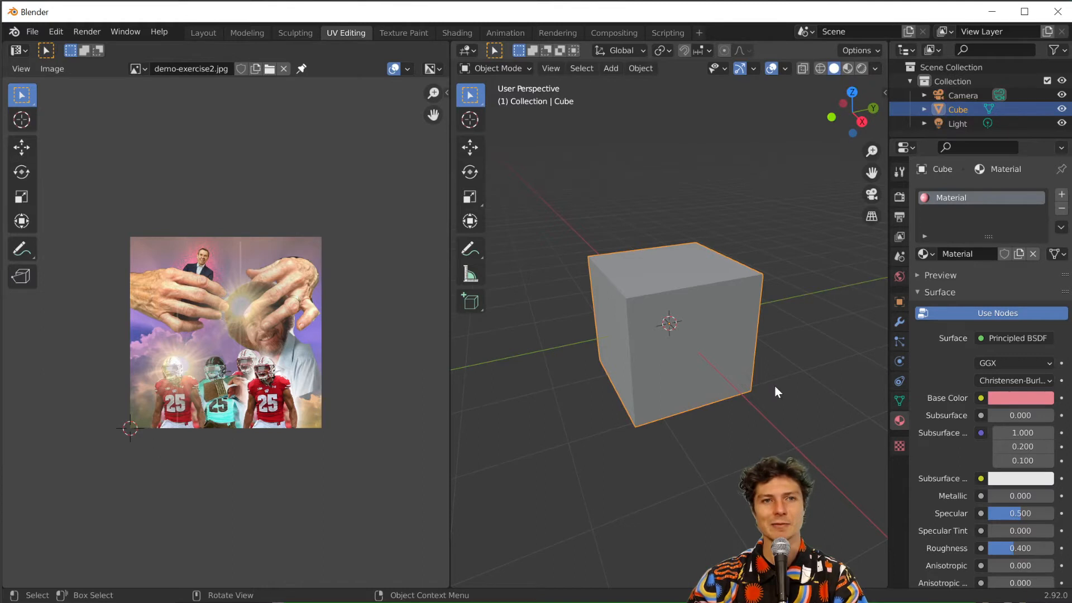
- Display the cube in Material Preview shading and change its material's Base Color to blue
click(847, 68)
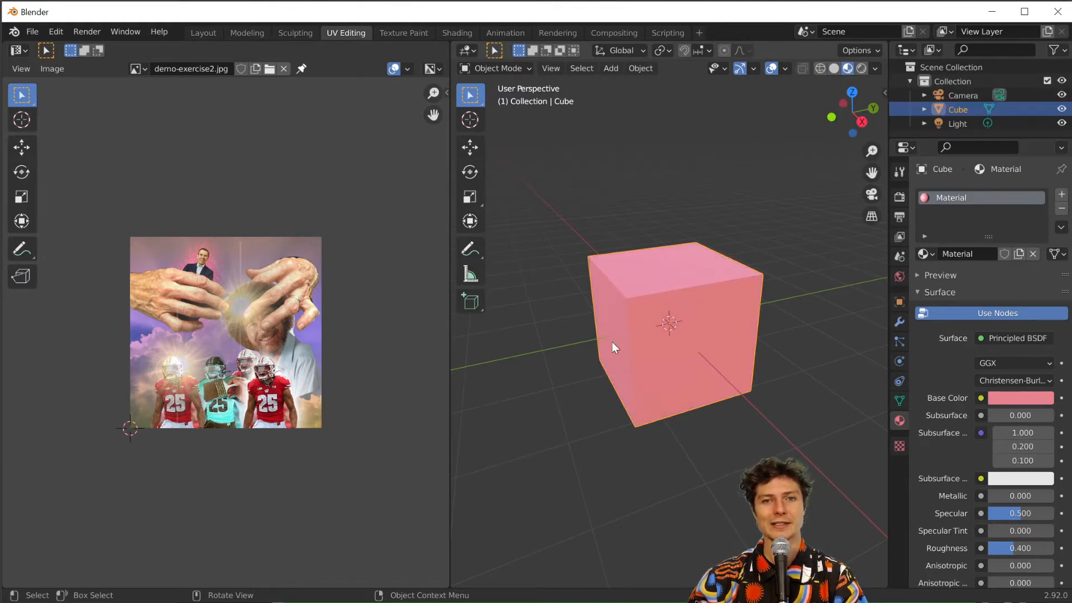
click(1023, 399)
click(996, 223)
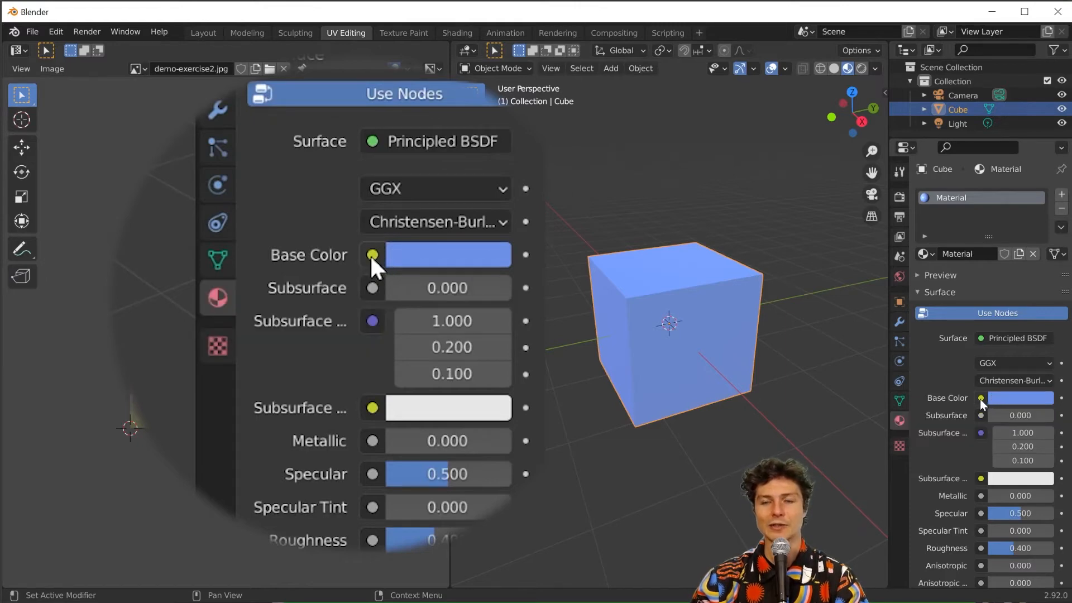
- Feed the material's Base Color from an Image Texture using demo-exercise2.jpg
click(981, 398)
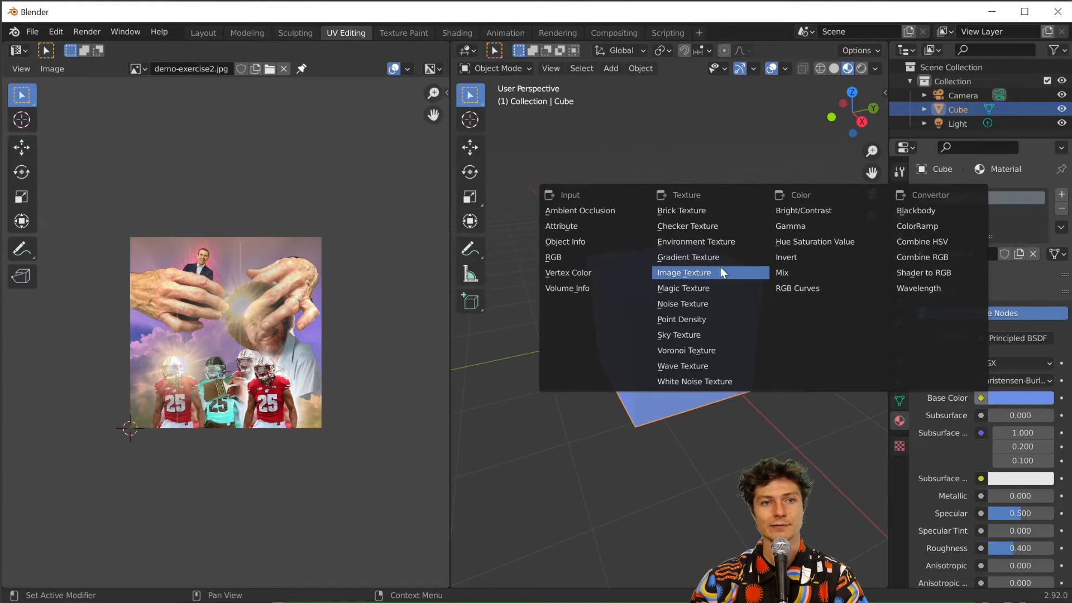
click(681, 274)
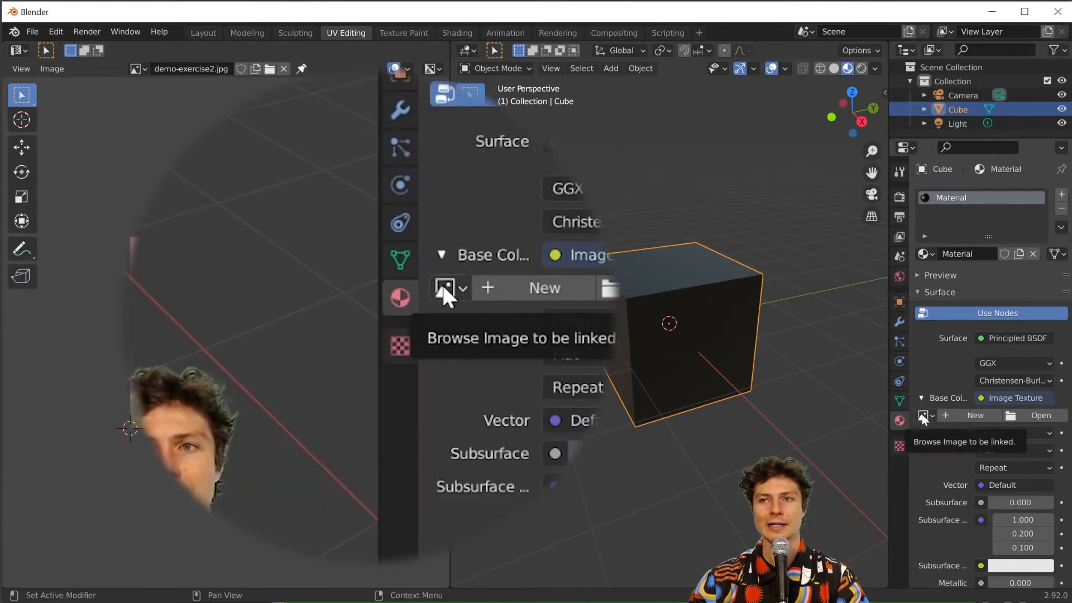
click(924, 417)
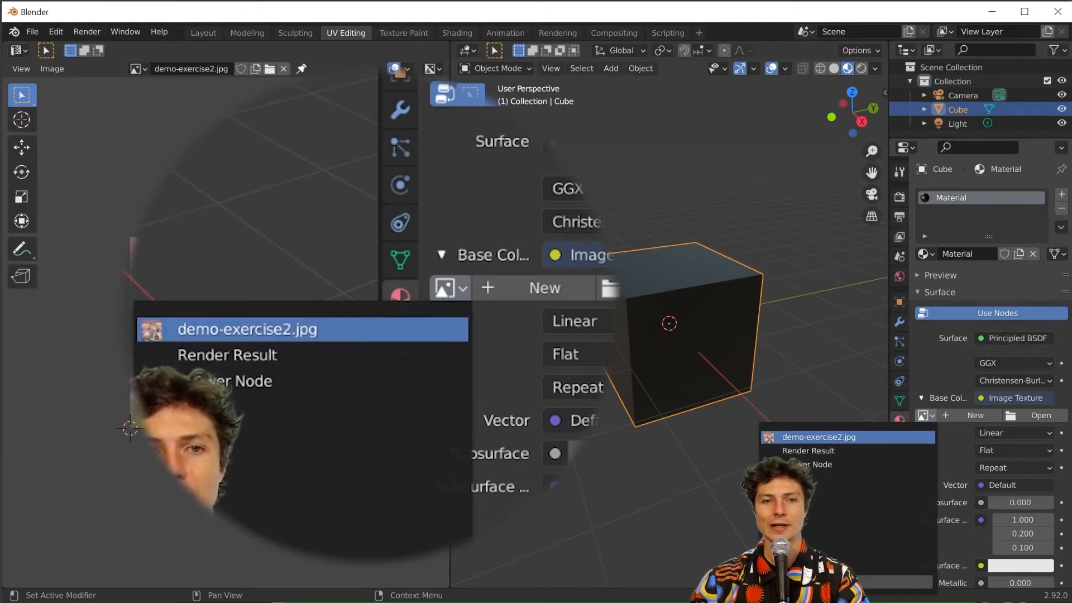
click(848, 438)
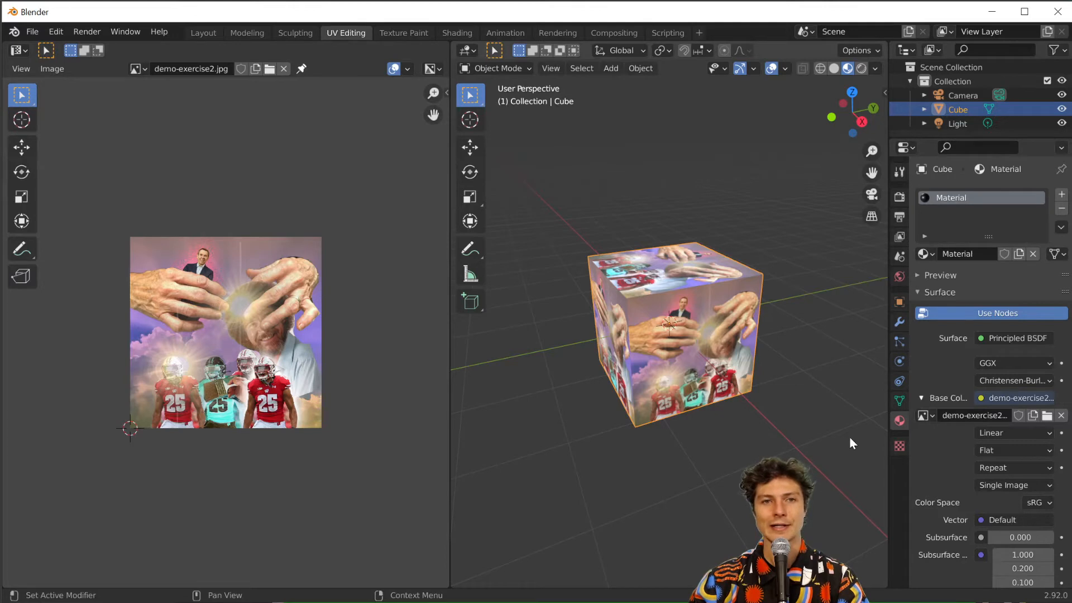
- View the cube through the camera and raise its material's Roughness to 0.861
click(871, 196)
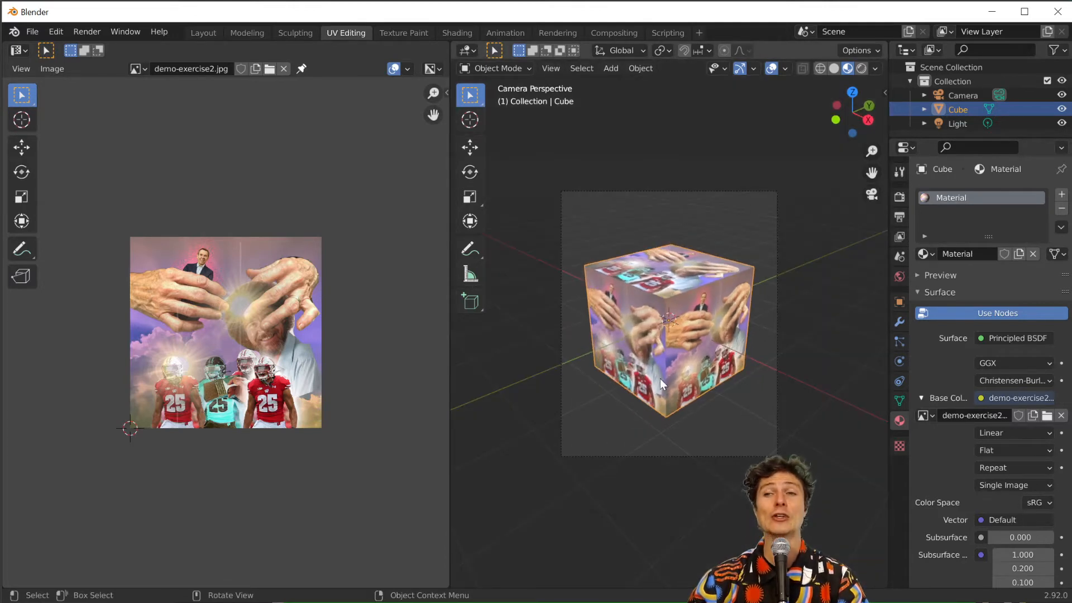
scroll(959, 391, down, 8)
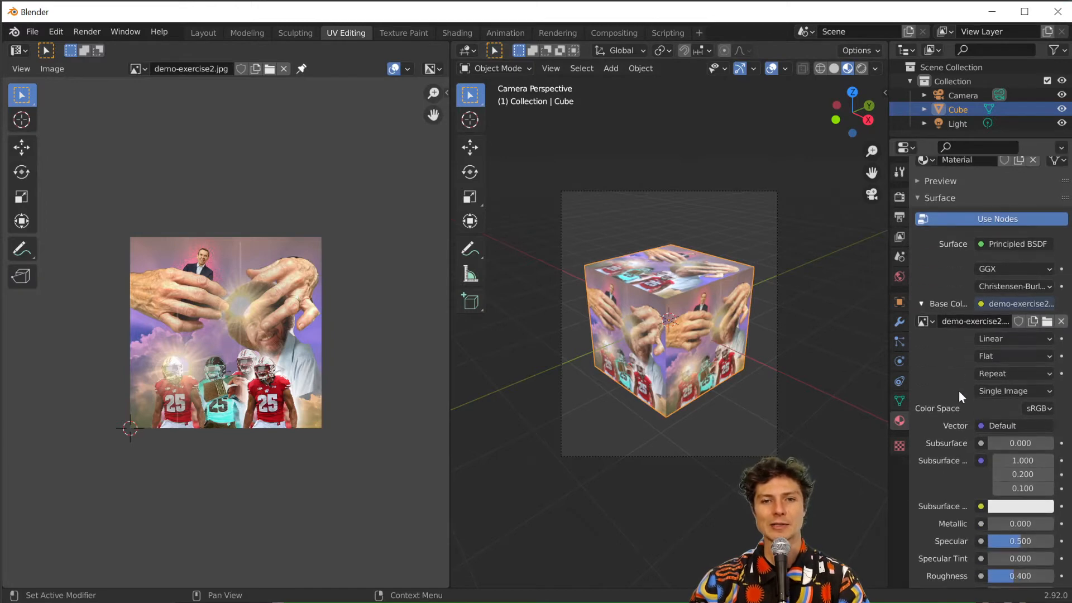
drag(1015, 444, 1045, 444)
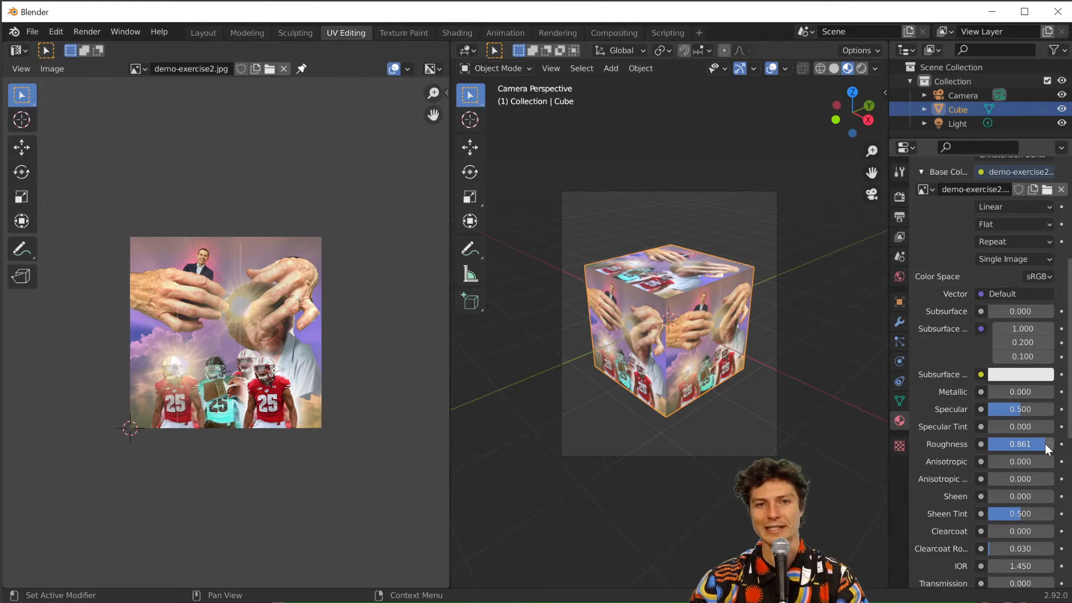
mouse_move(1003, 397)
mouse_down()
mouse_move(1039, 397)
mouse_move(1003, 397)
mouse_up()
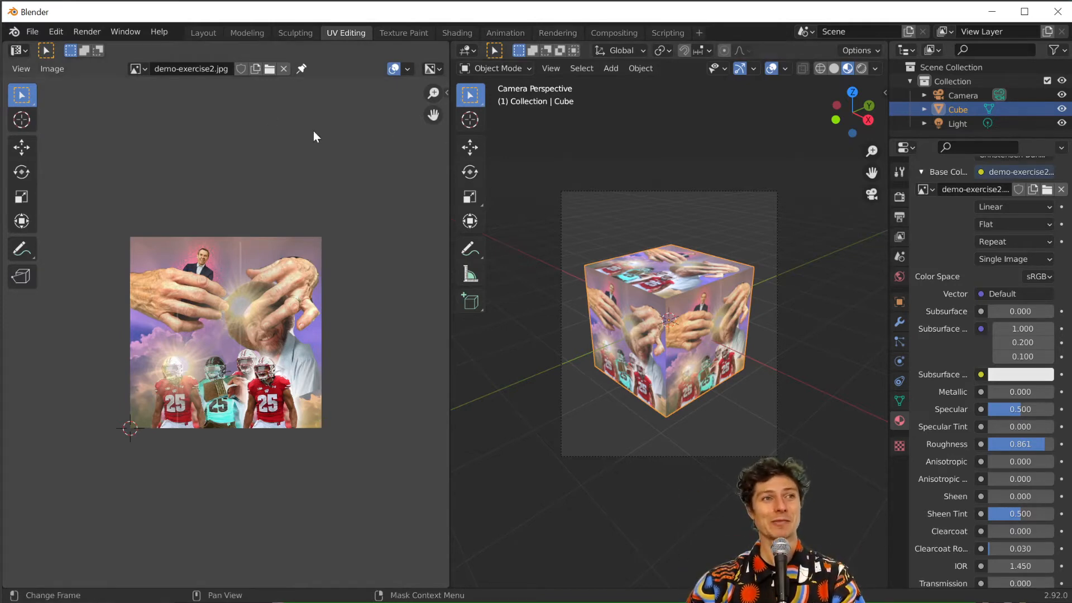
- Enable automatic packing of external files into the .blend file
click(33, 31)
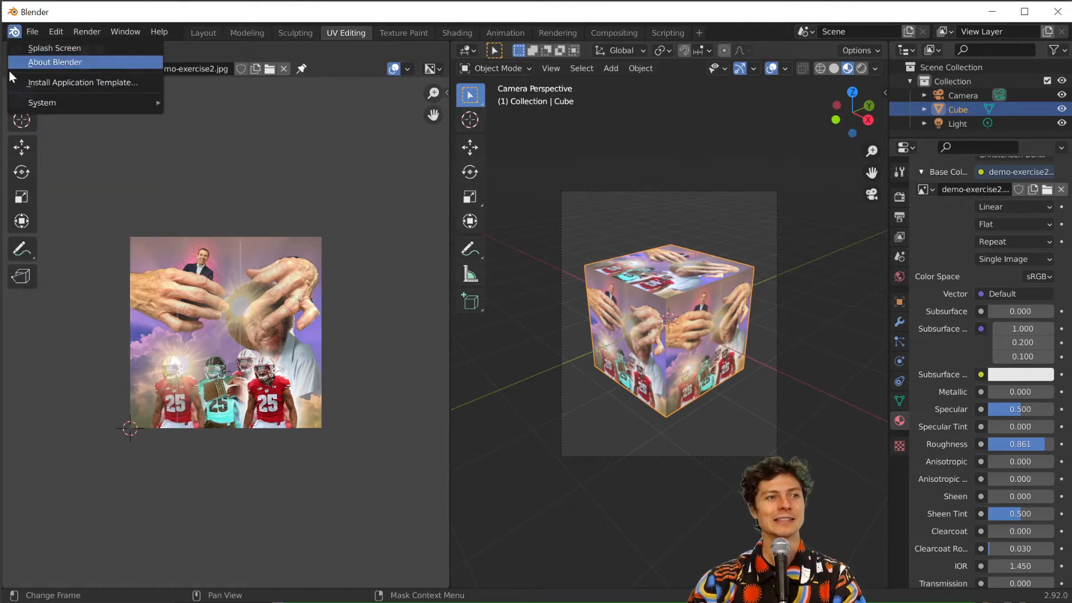
click(33, 29)
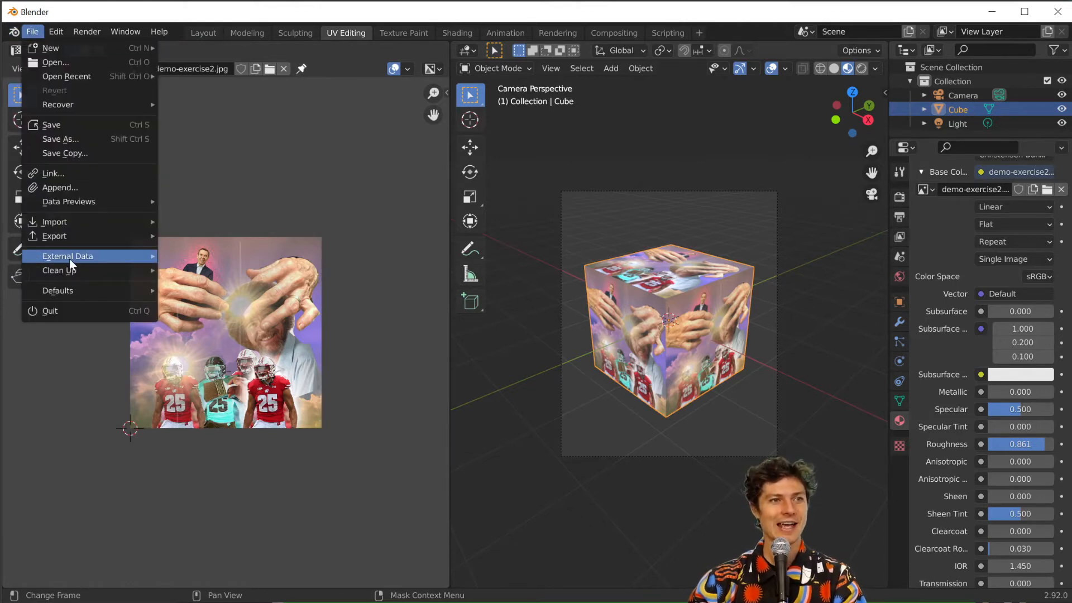
mouse_move(91, 254)
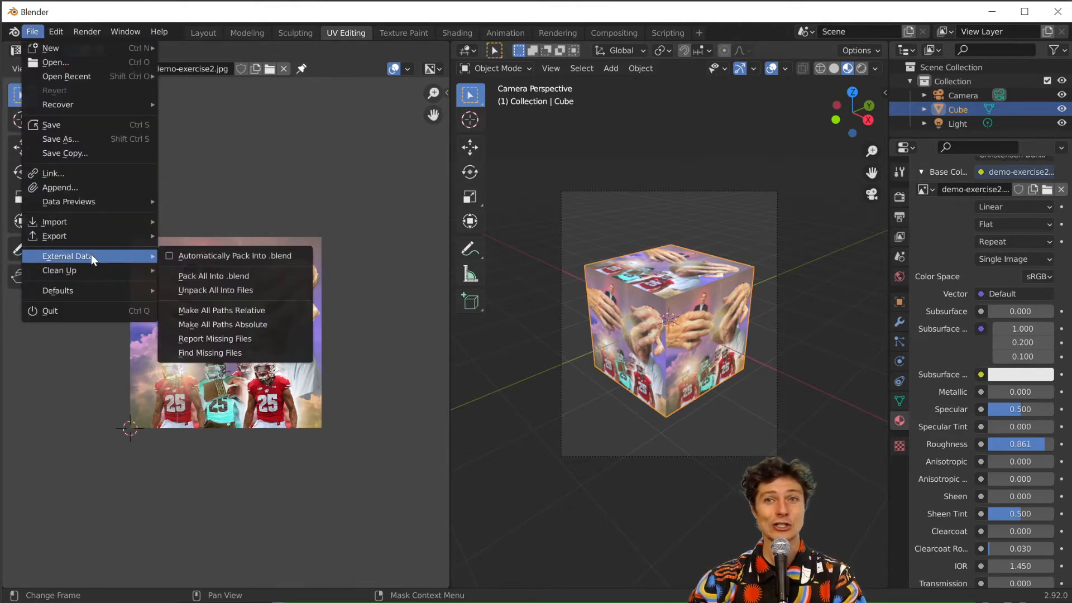
click(169, 256)
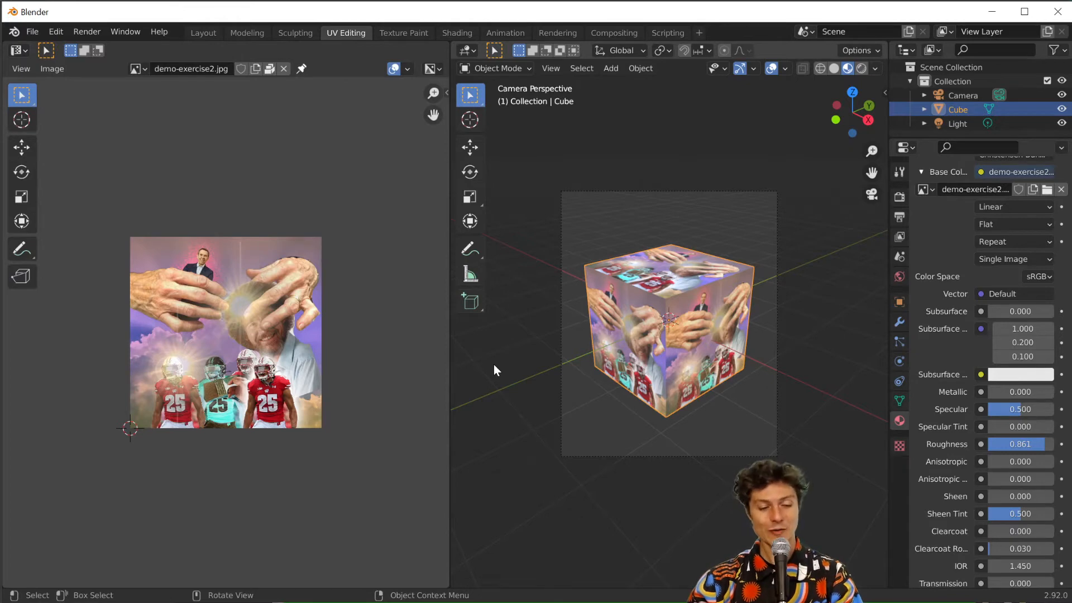
- Save the scene as demooooooo.blend in the Exercise 2 folder
key(ctrl+s)
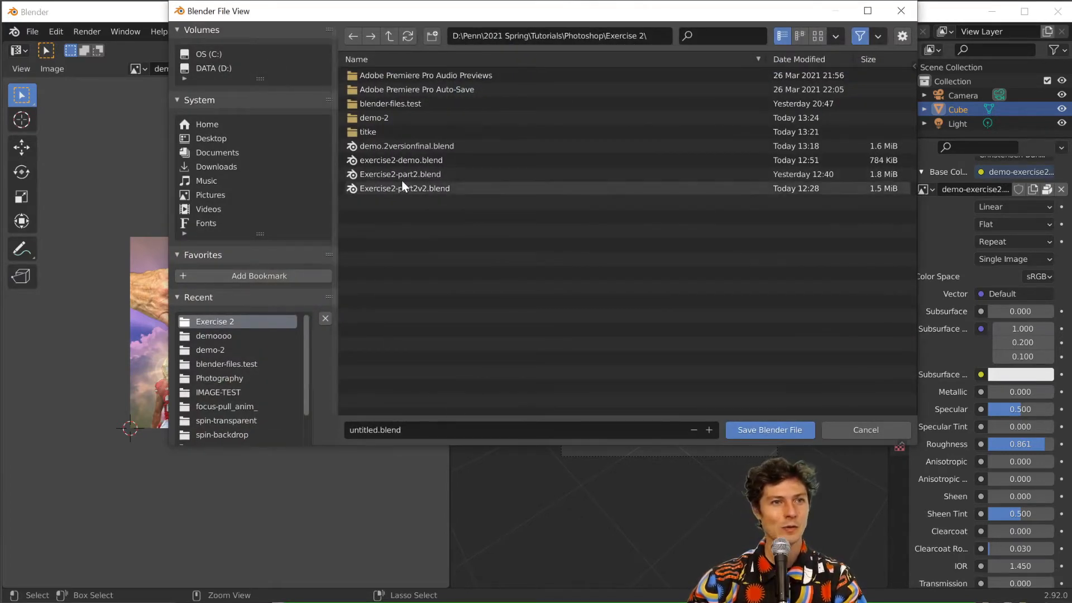
click(361, 430)
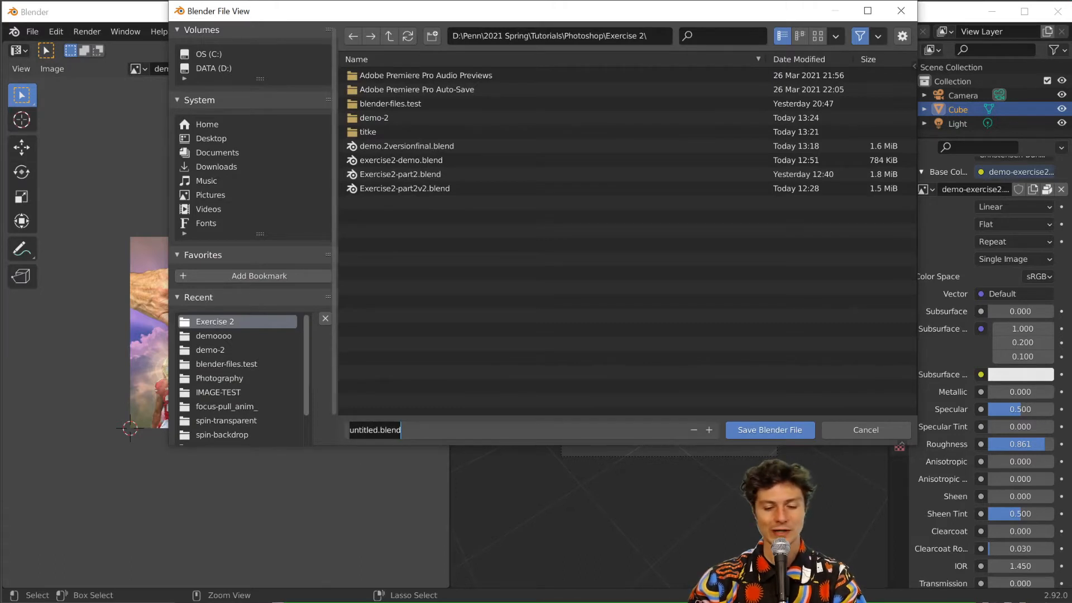
text(demoooooooo)
click(738, 428)
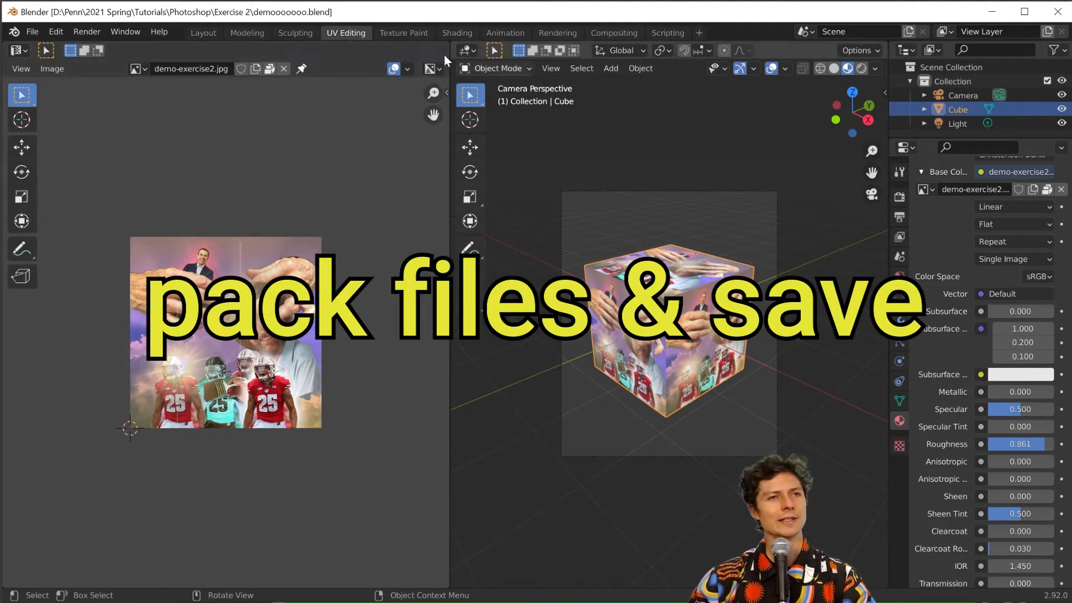
- Switch to the Layout workspace and display the textured cube in Material Preview, followed by Rendered shading
click(191, 31)
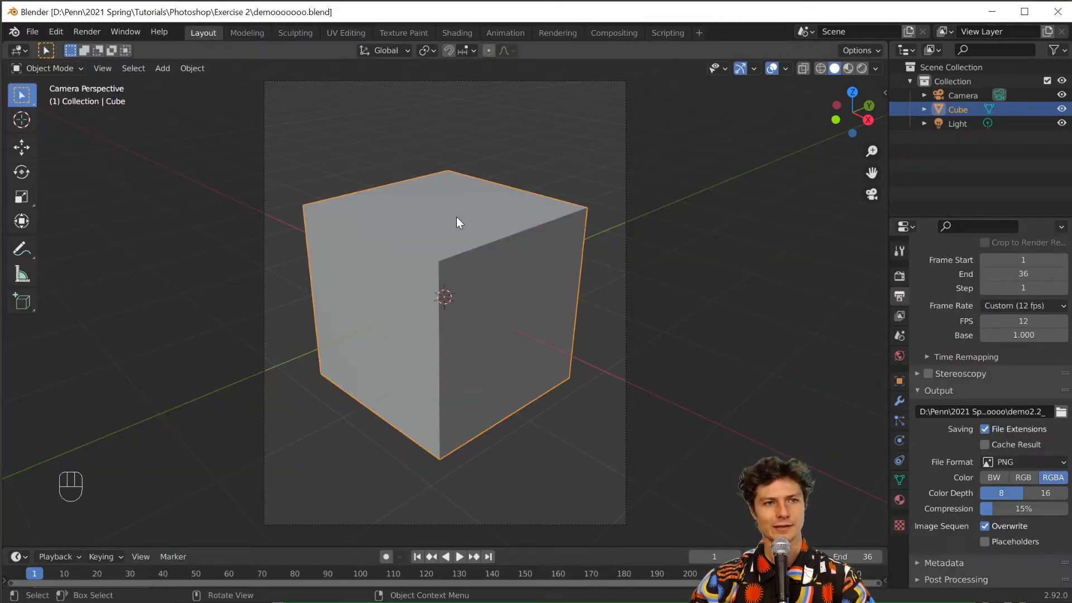
click(849, 68)
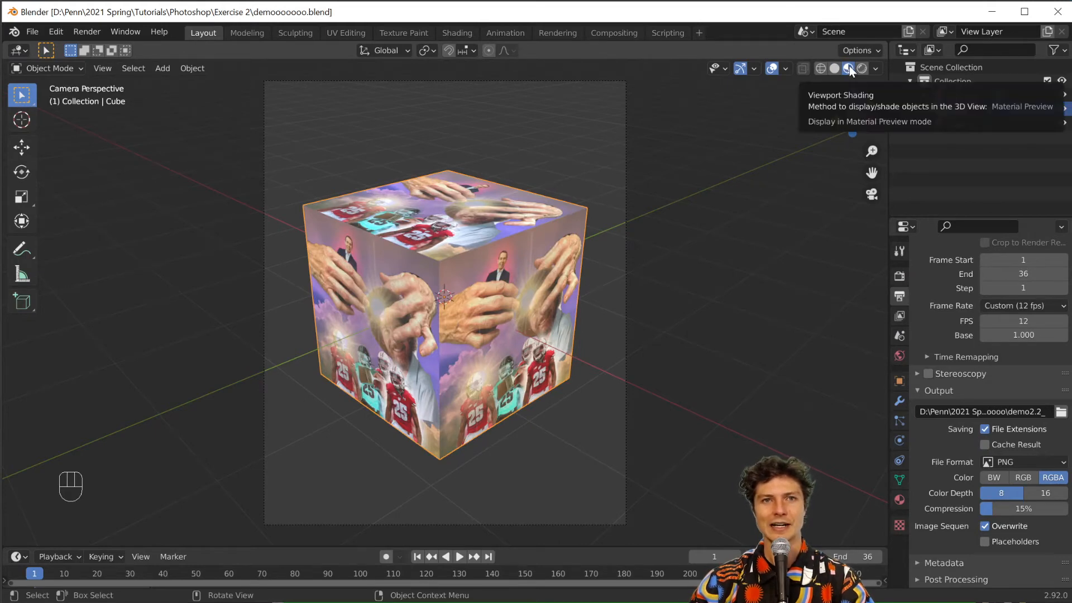
click(862, 68)
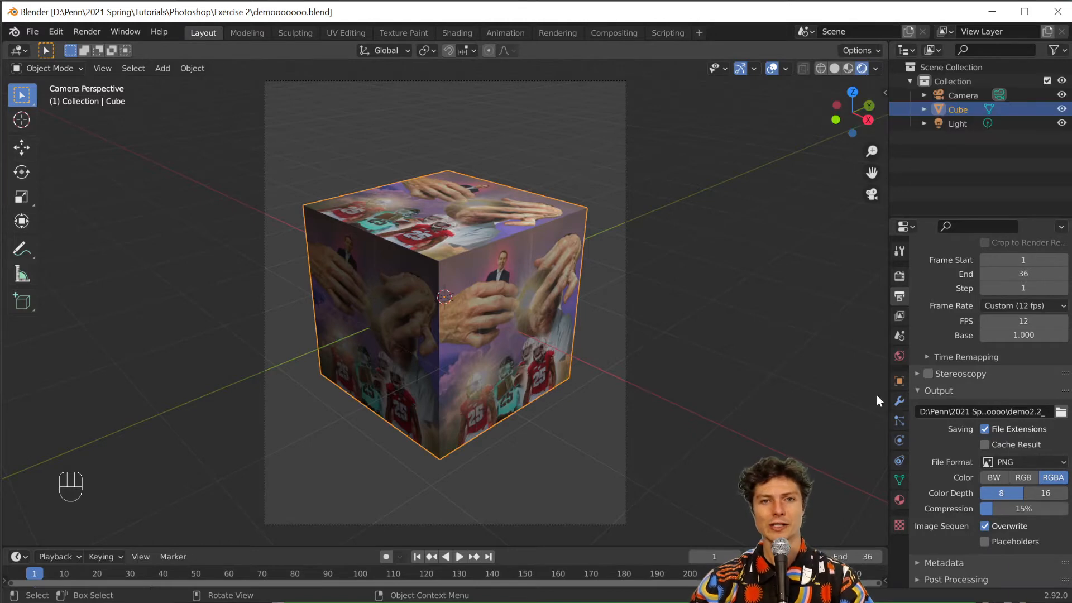
- Set the World background color to a bright orange
click(900, 355)
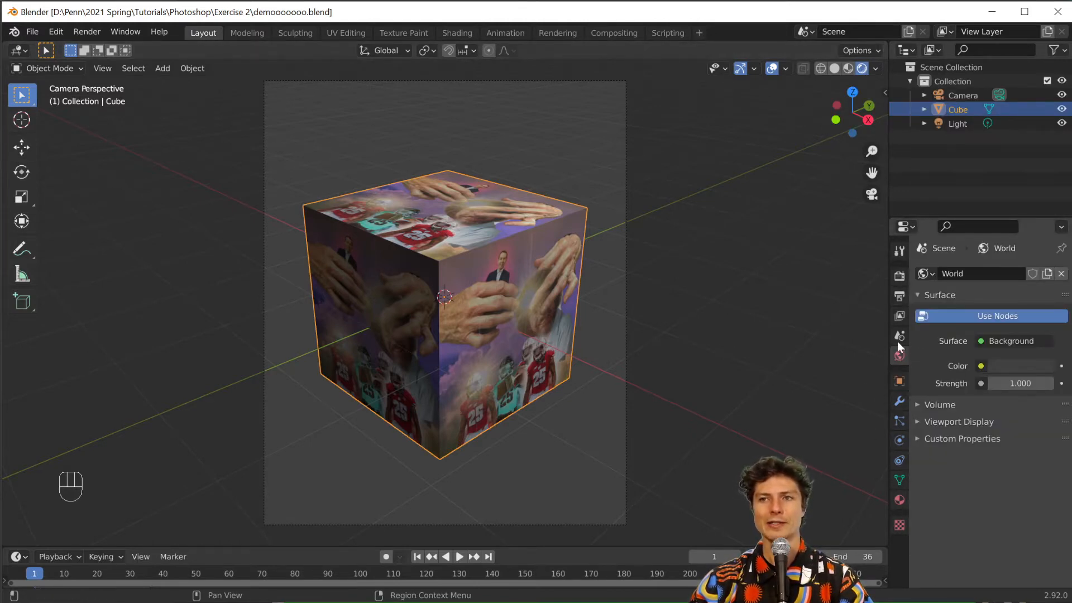
click(1005, 366)
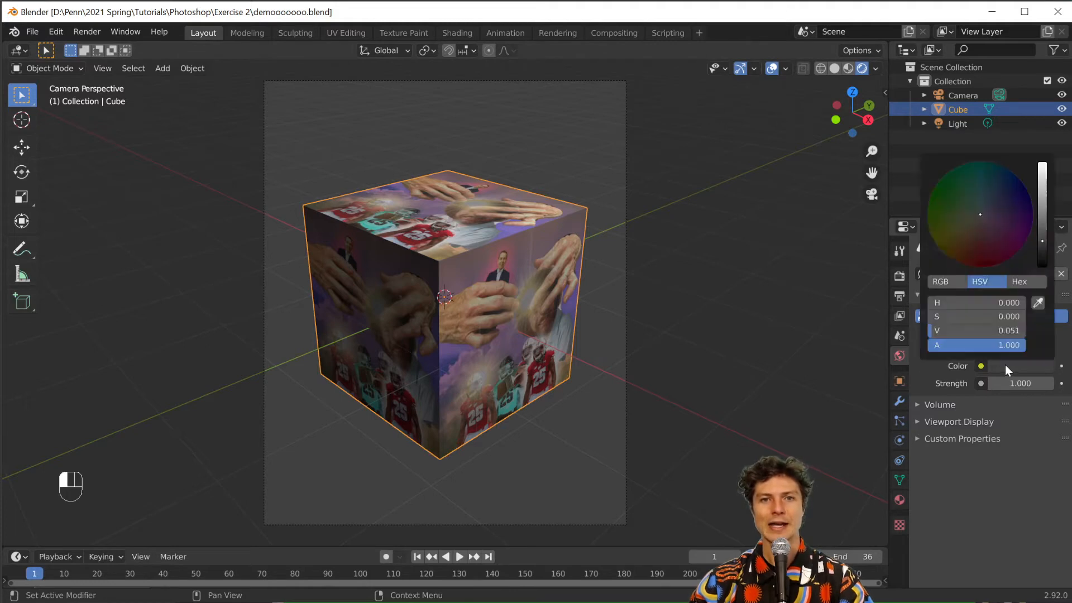
click(966, 239)
drag(1042, 221, 1042, 192)
drag(966, 246, 962, 257)
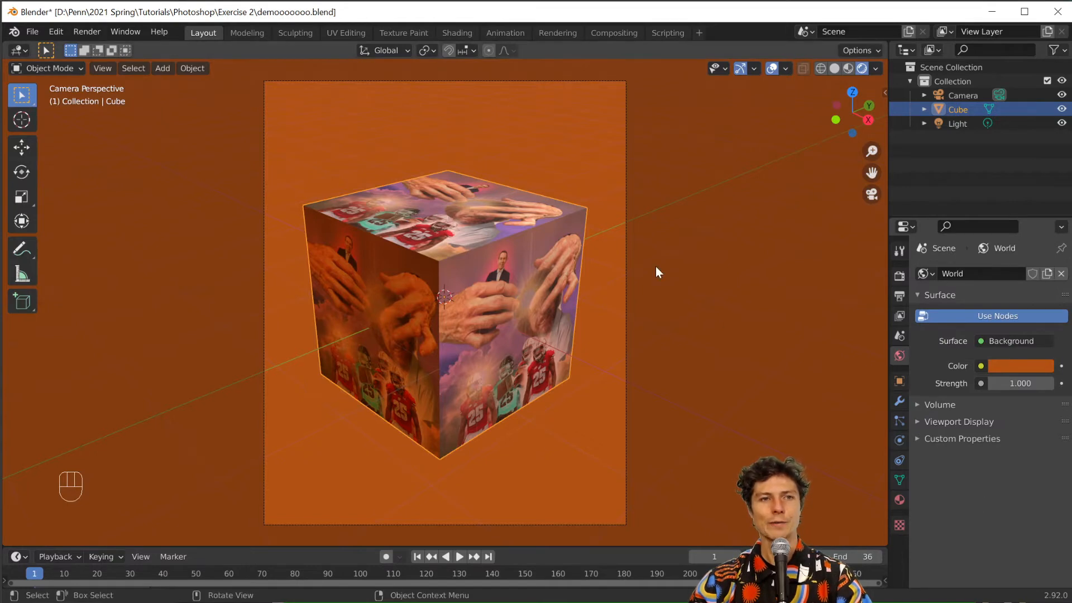
- Compare the cube in Material Preview and Rendered shading, ending in Material Preview
click(848, 68)
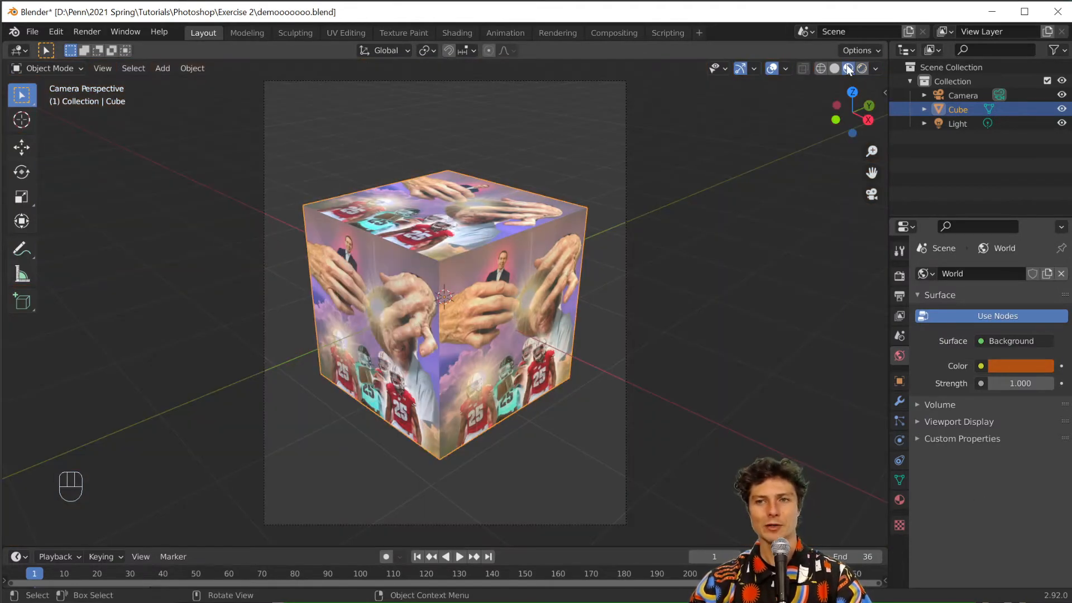
click(862, 68)
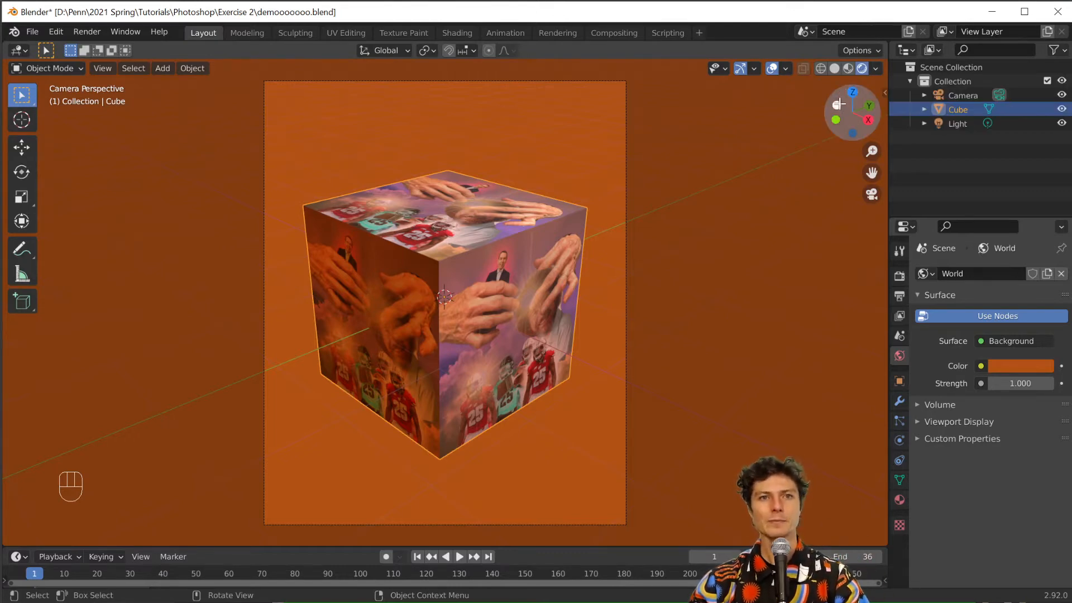
click(849, 67)
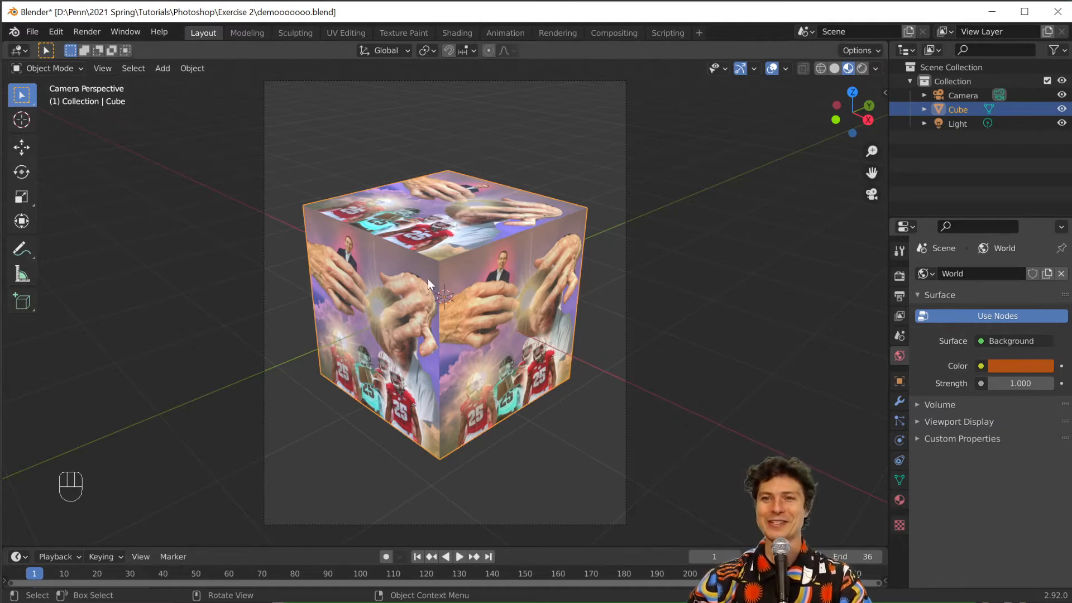
- Add a blank Grease Pencil object to the scene and create a new layer in it
click(169, 66)
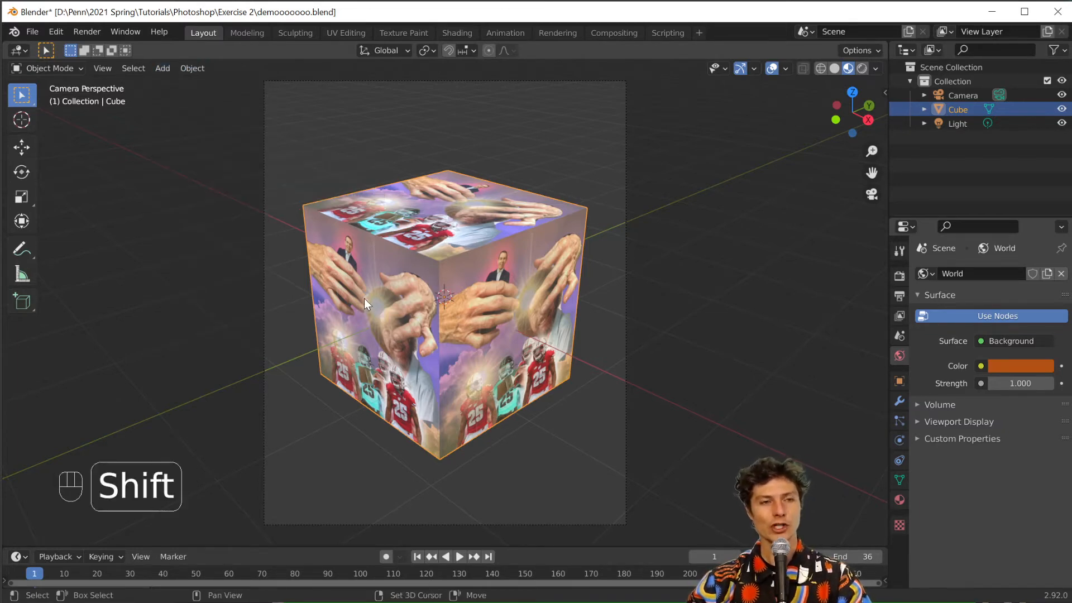
key(shift+a)
mouse_move(365, 299)
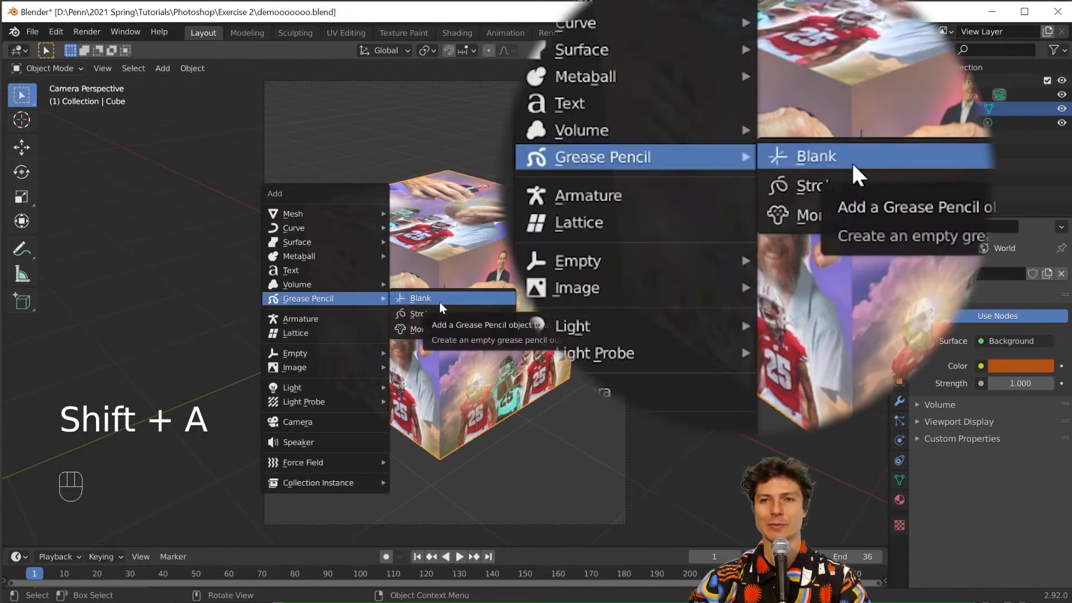
click(439, 301)
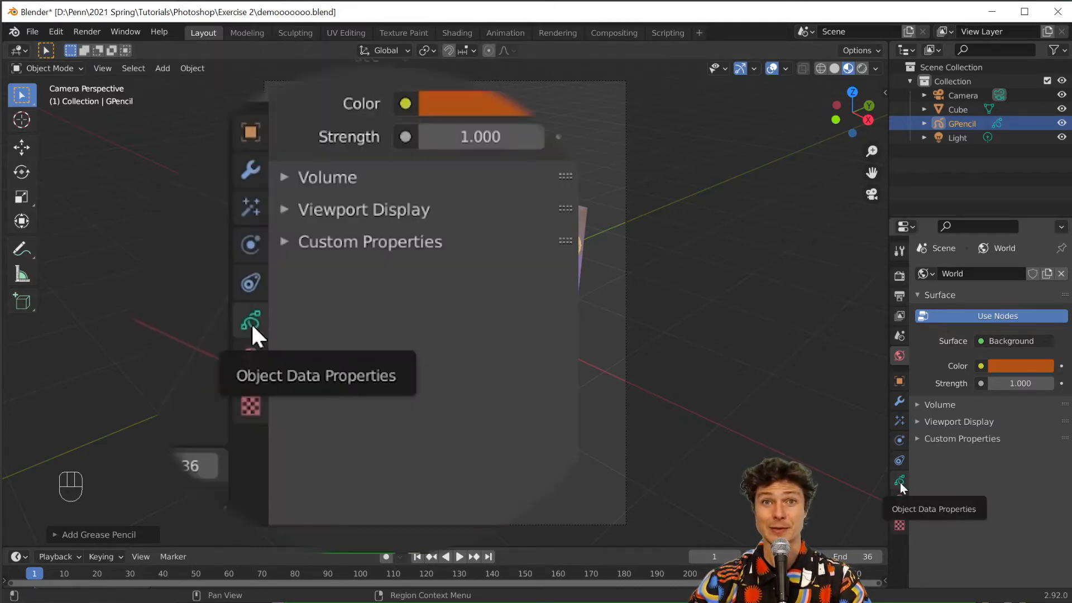
click(900, 482)
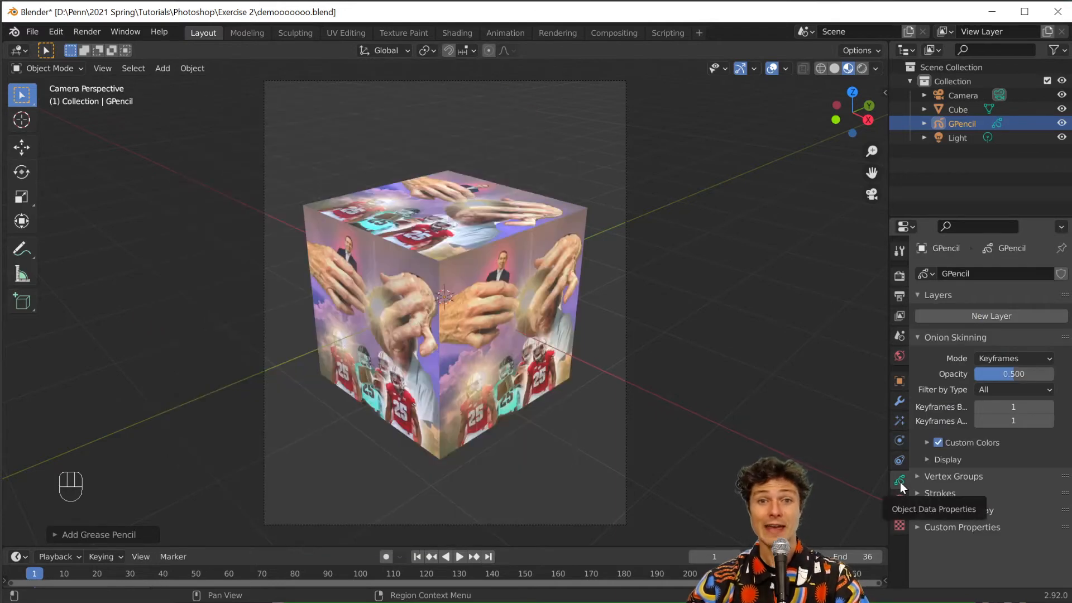
click(994, 317)
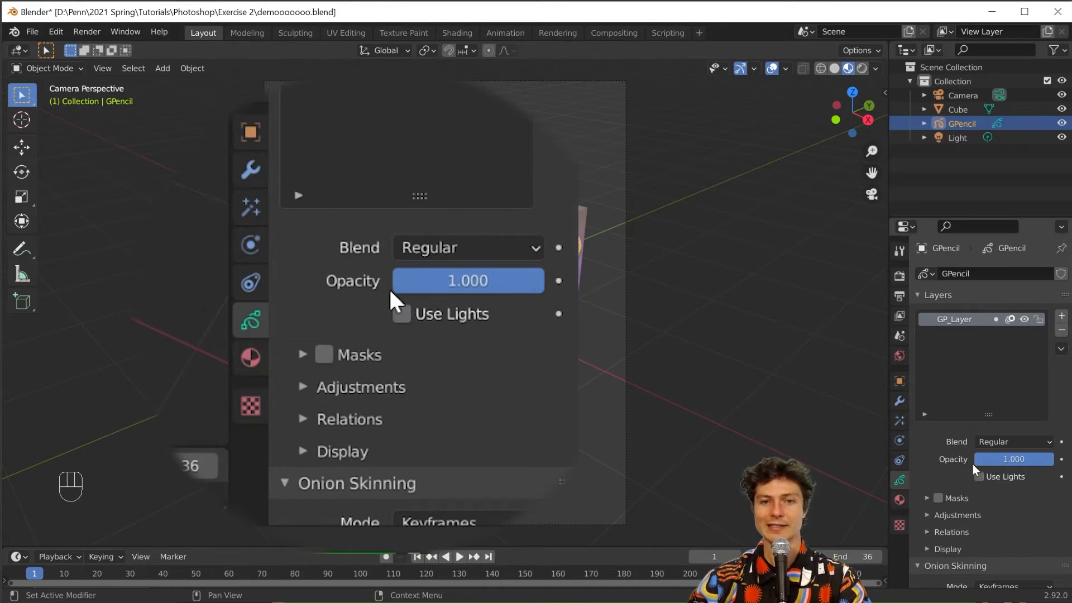
- Set the Stroke Depth Order of the Grease Pencil object to 3D Location
scroll(996, 484, down, 5)
scroll(996, 484, down, 3)
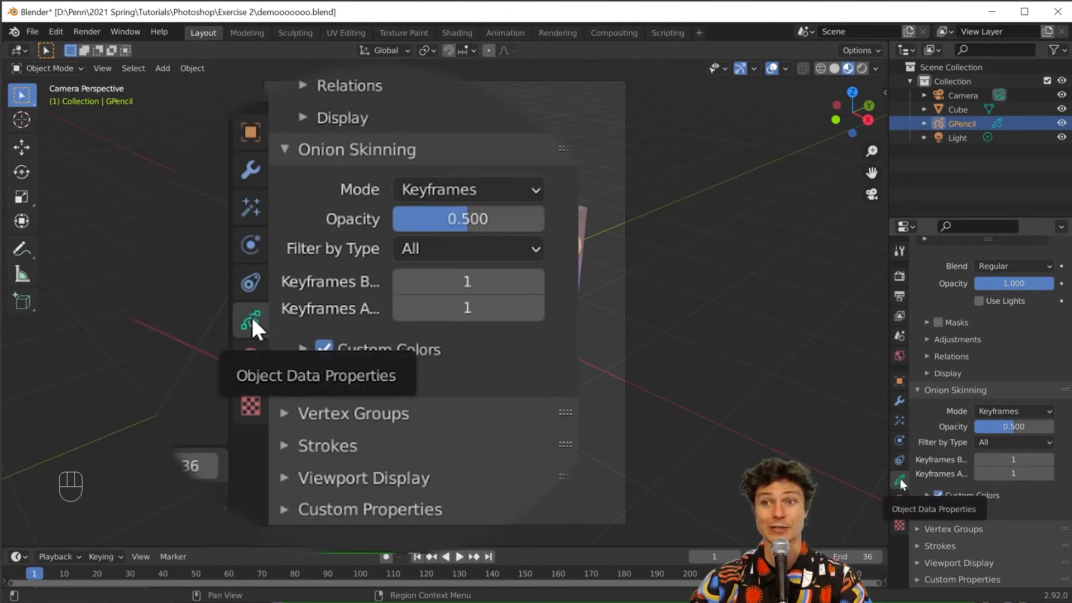
click(920, 547)
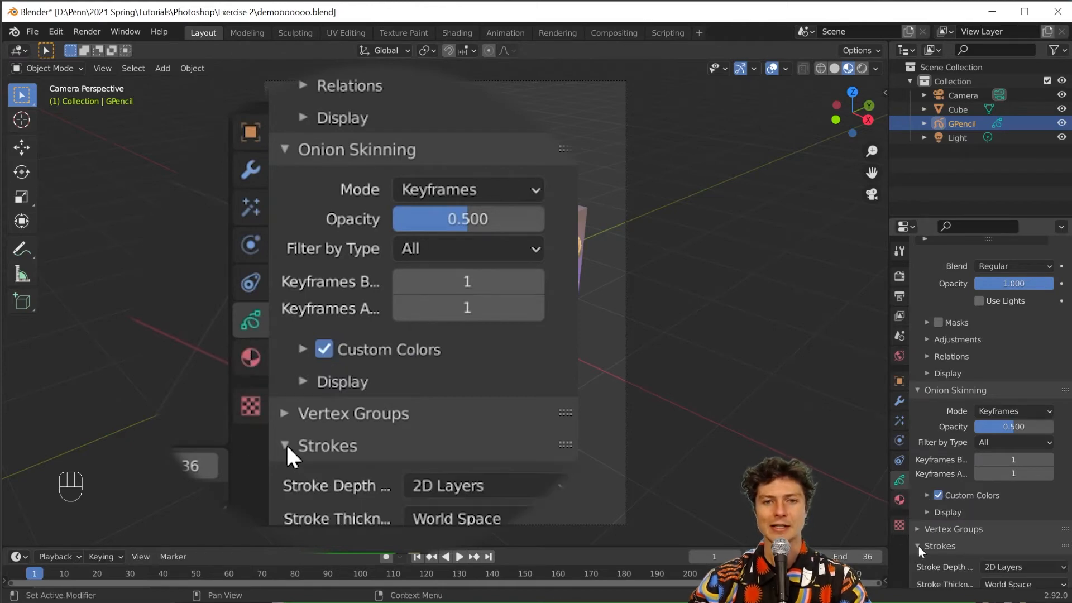
scroll(983, 536, down, 3)
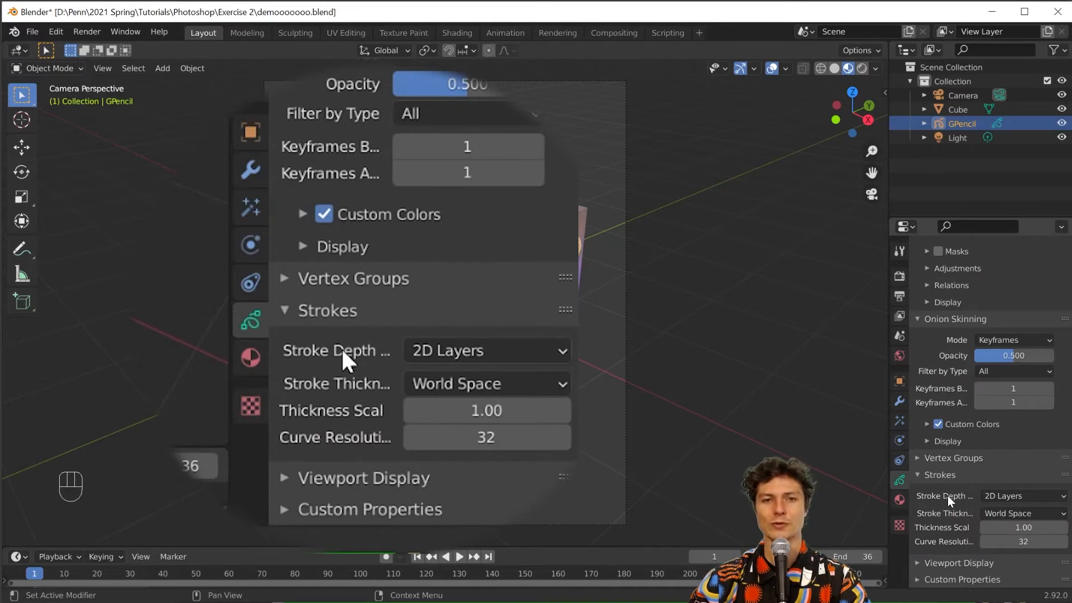
drag(1022, 495, 1014, 530)
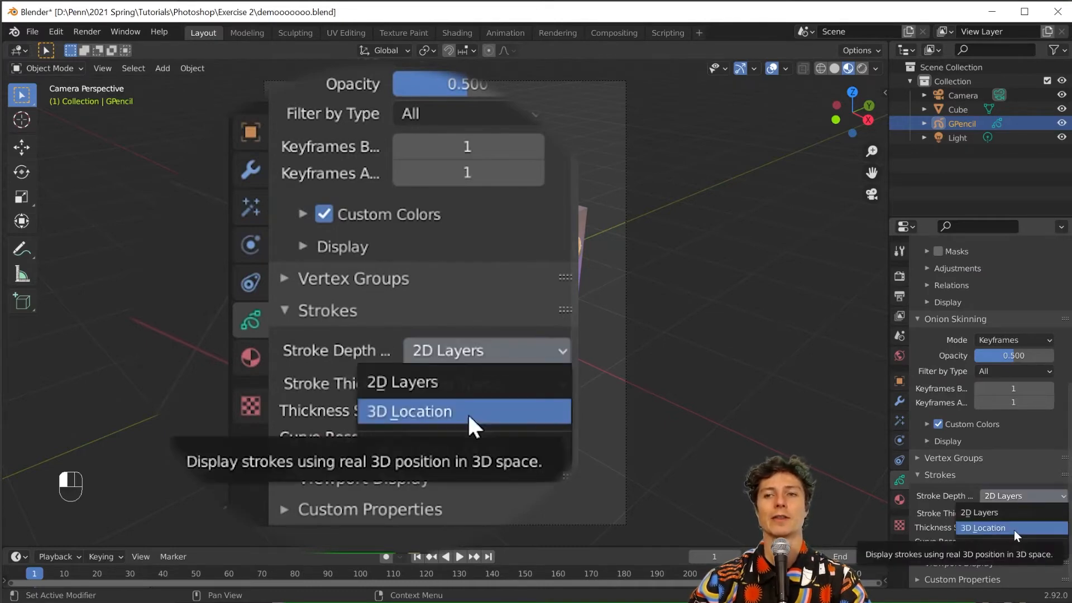
- Apply 3D Location as the stroke depth order and enlarge the timeline area upward
drag(1014, 531, 1014, 530)
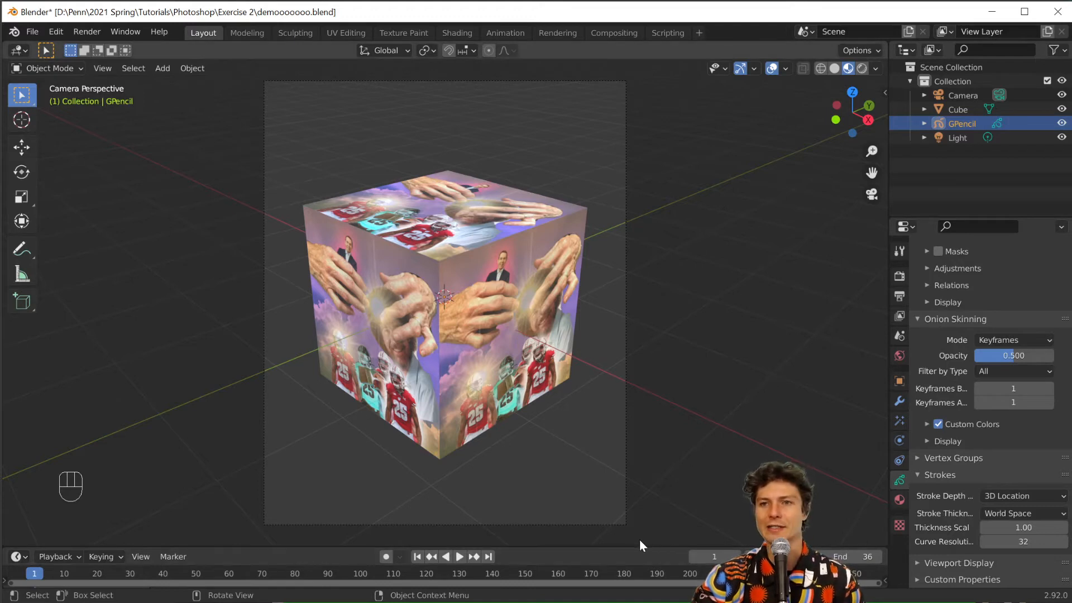
drag(636, 545, 629, 466)
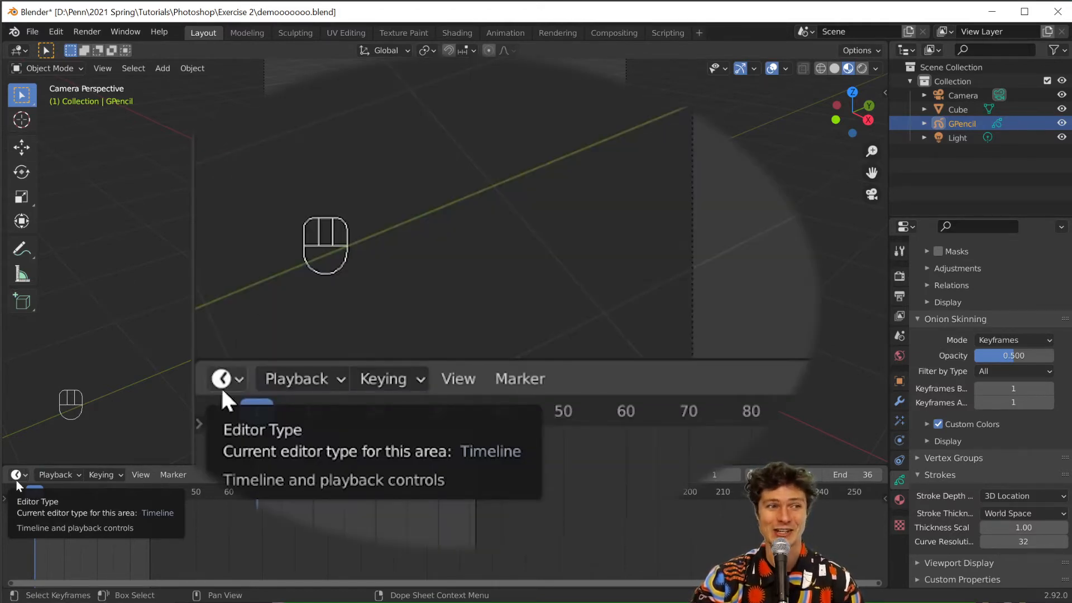
- Change the enlarged timeline area to a Dope Sheet editor and reveal its channel list
click(16, 475)
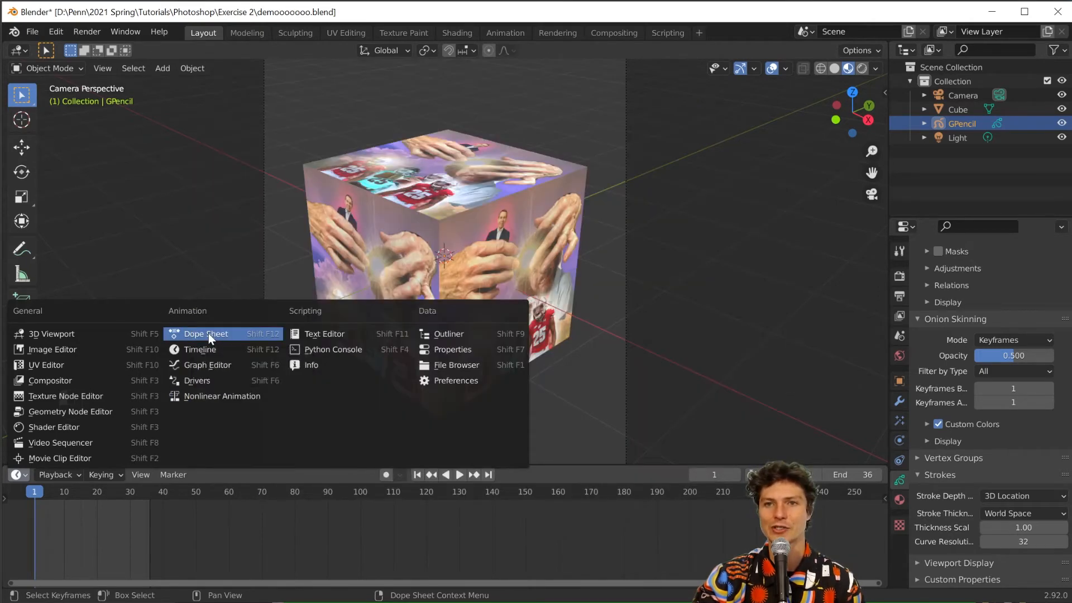
click(209, 334)
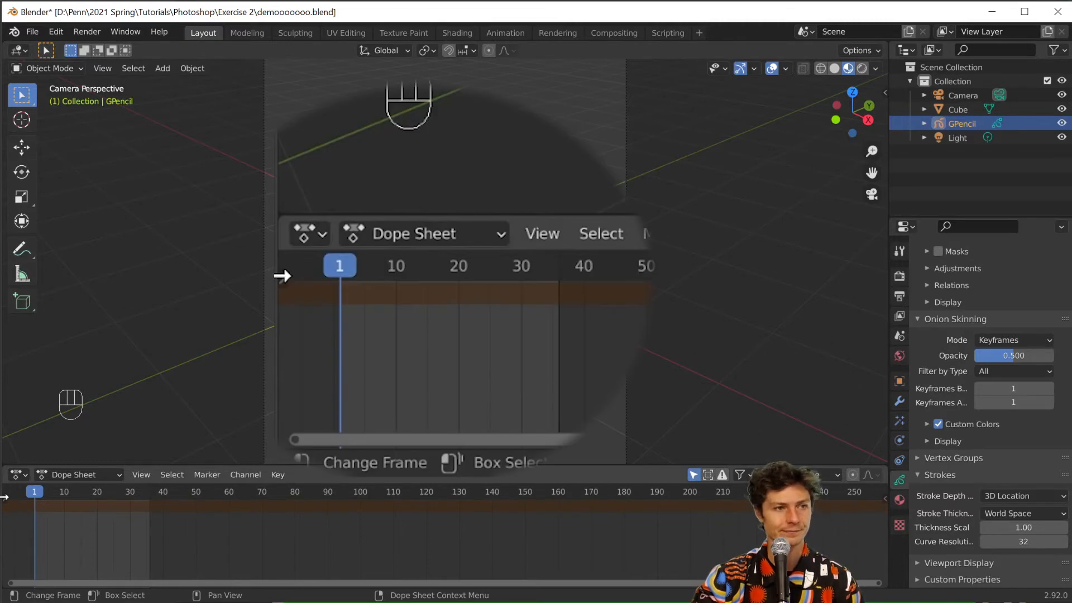
click(6, 495)
click(134, 491)
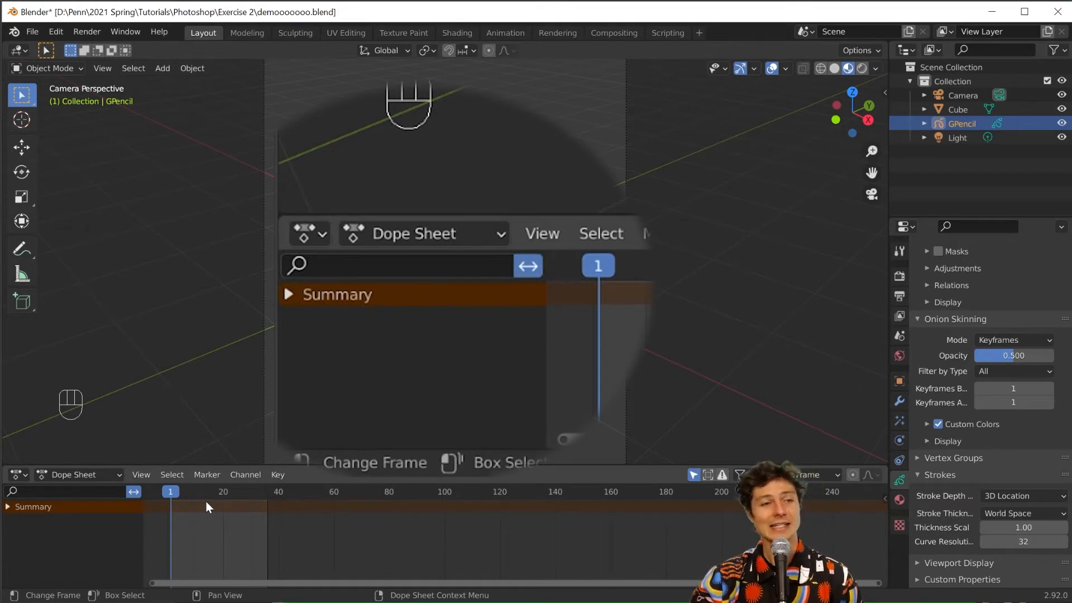
click(134, 491)
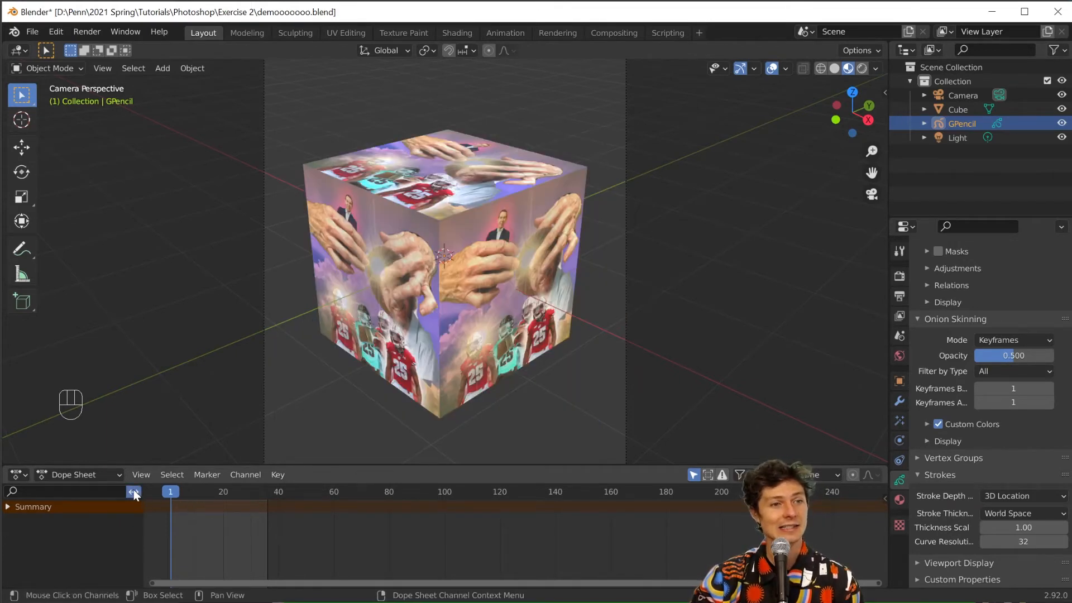
- Switch the Dope Sheet to its Grease Pencil mode
click(105, 477)
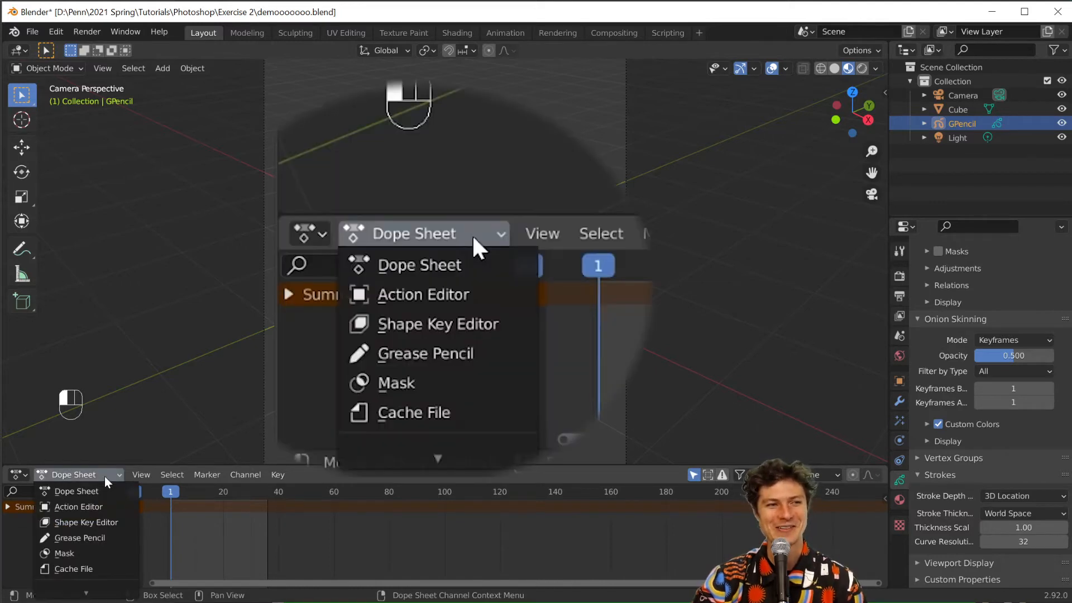
click(87, 535)
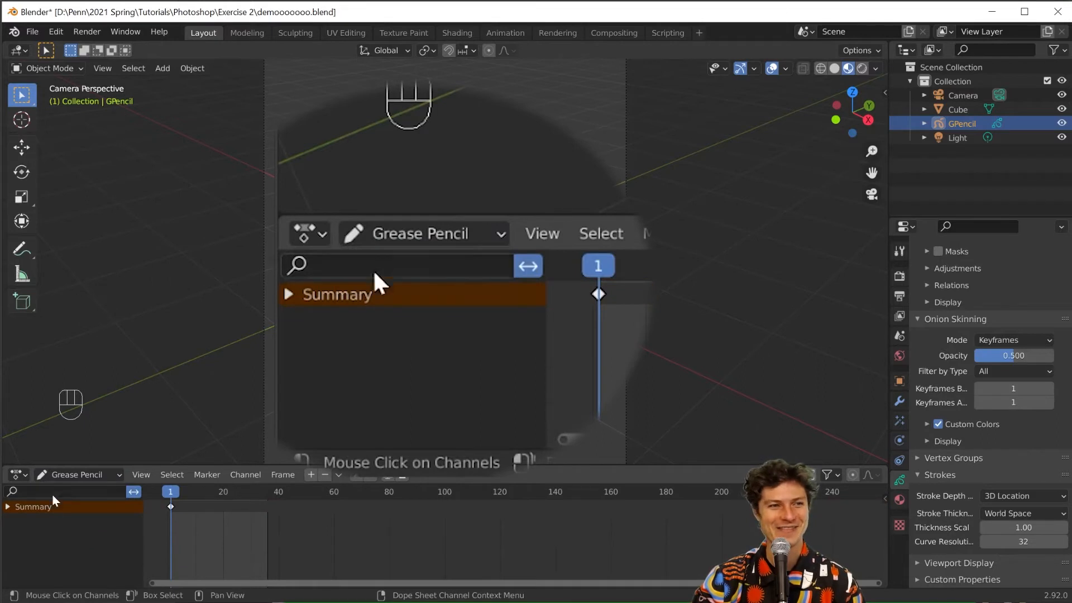
click(76, 474)
click(79, 491)
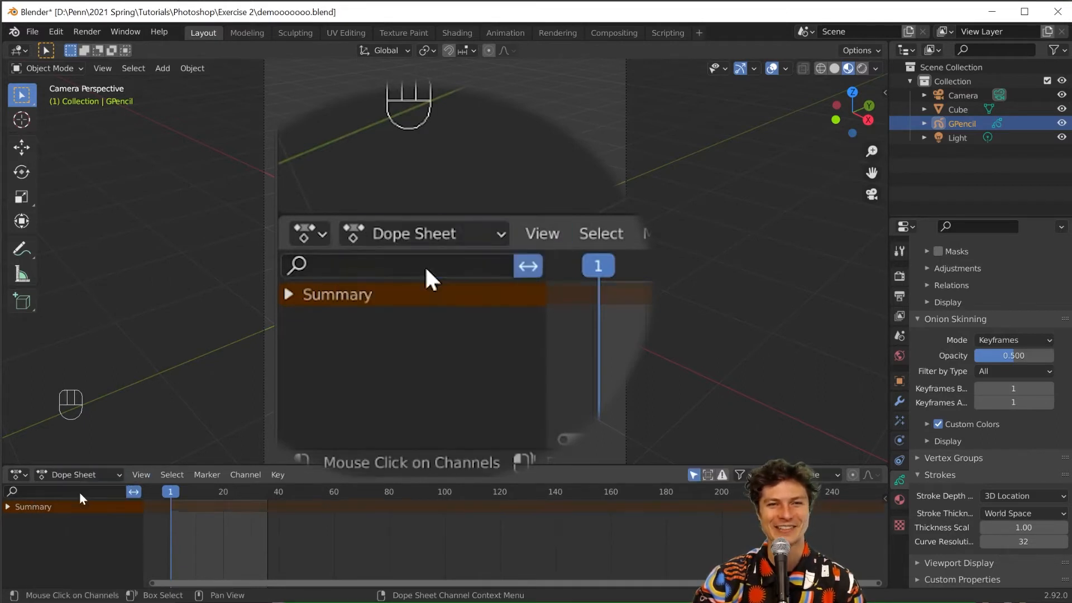
click(81, 476)
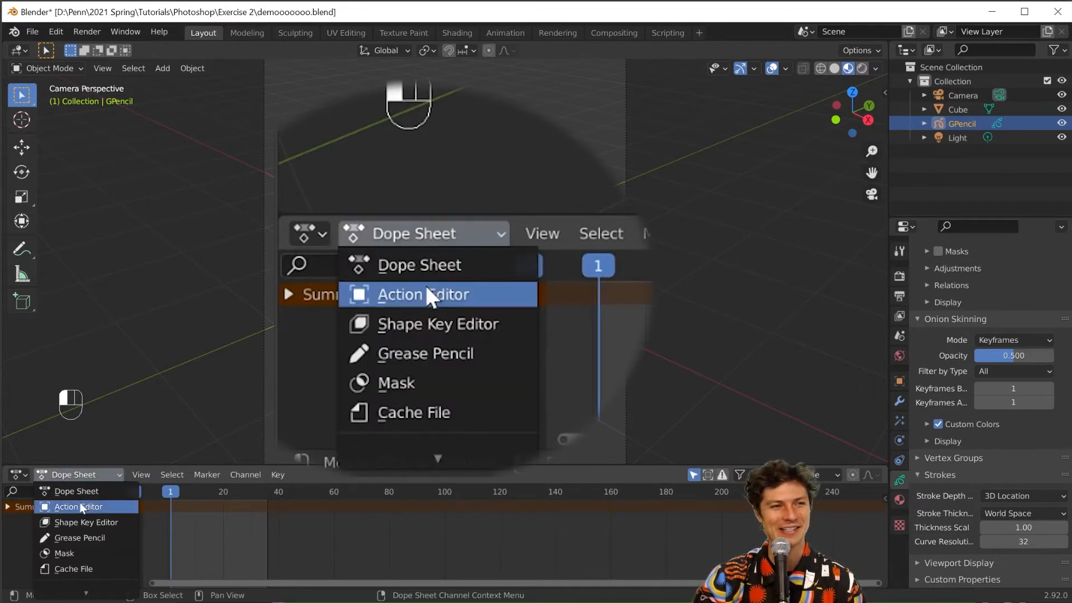
click(82, 536)
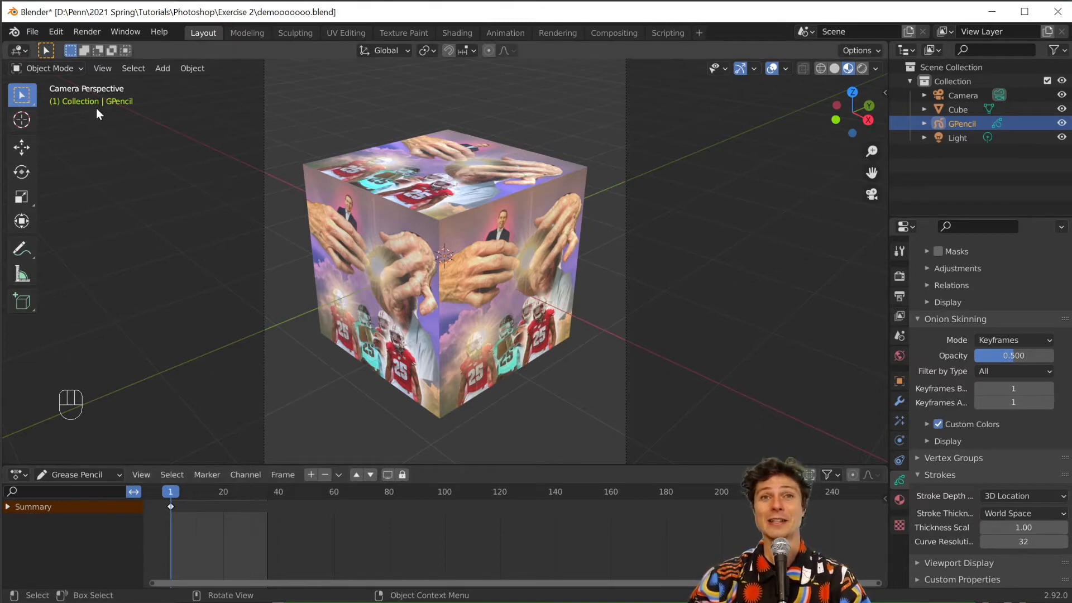
- Put the selected Grease Pencil object into Draw mode
click(44, 69)
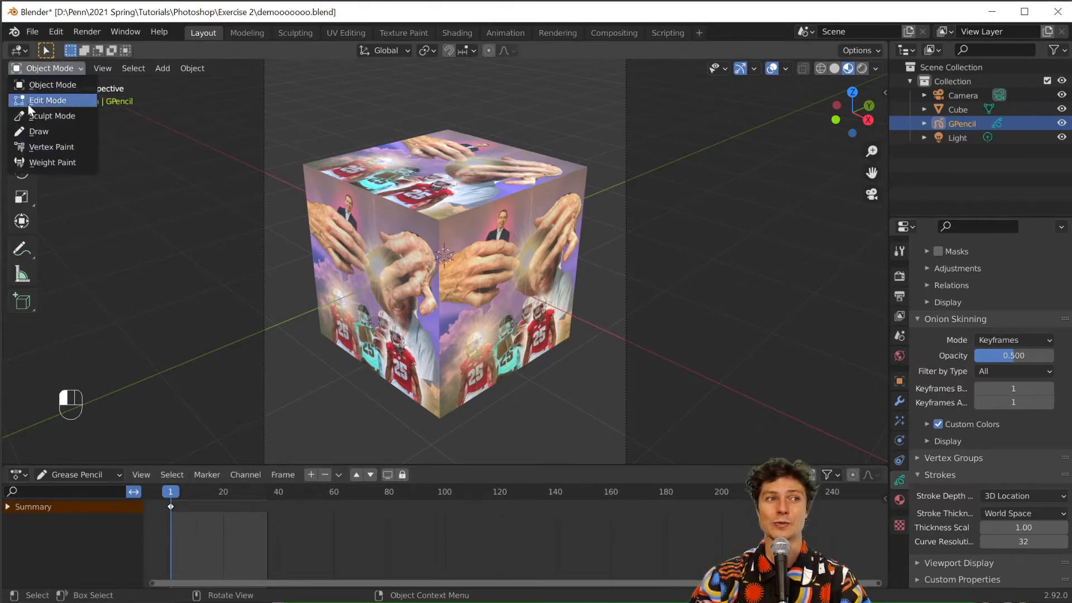
click(38, 133)
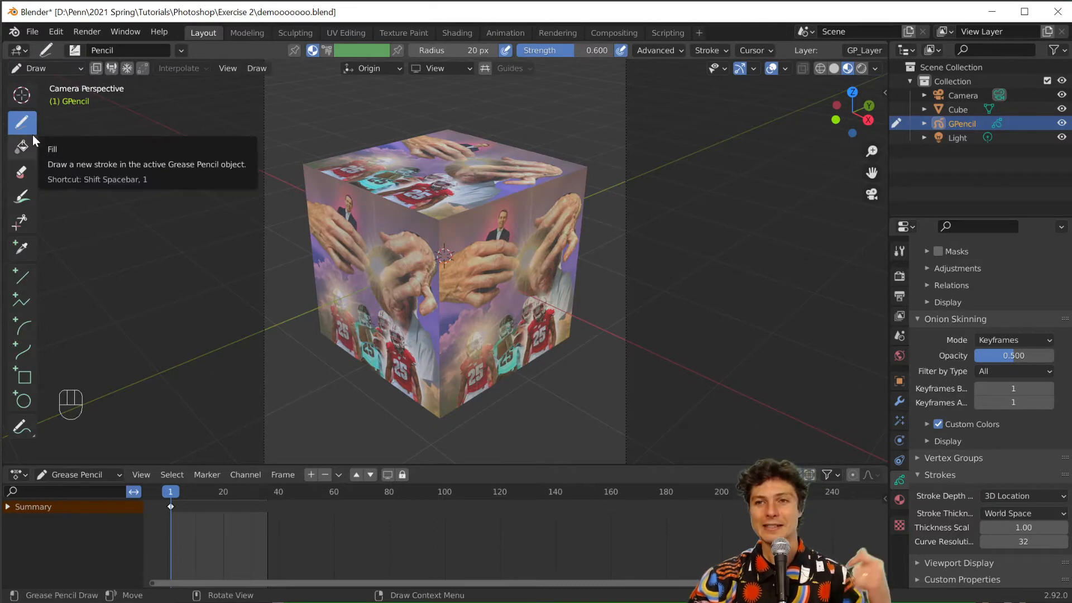
click(32, 67)
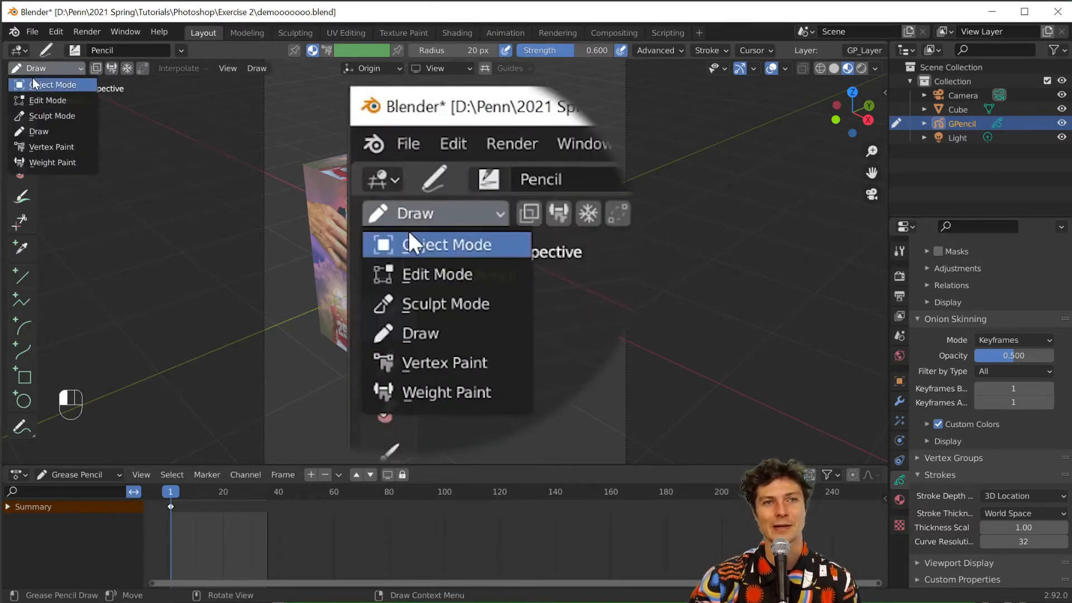
click(35, 132)
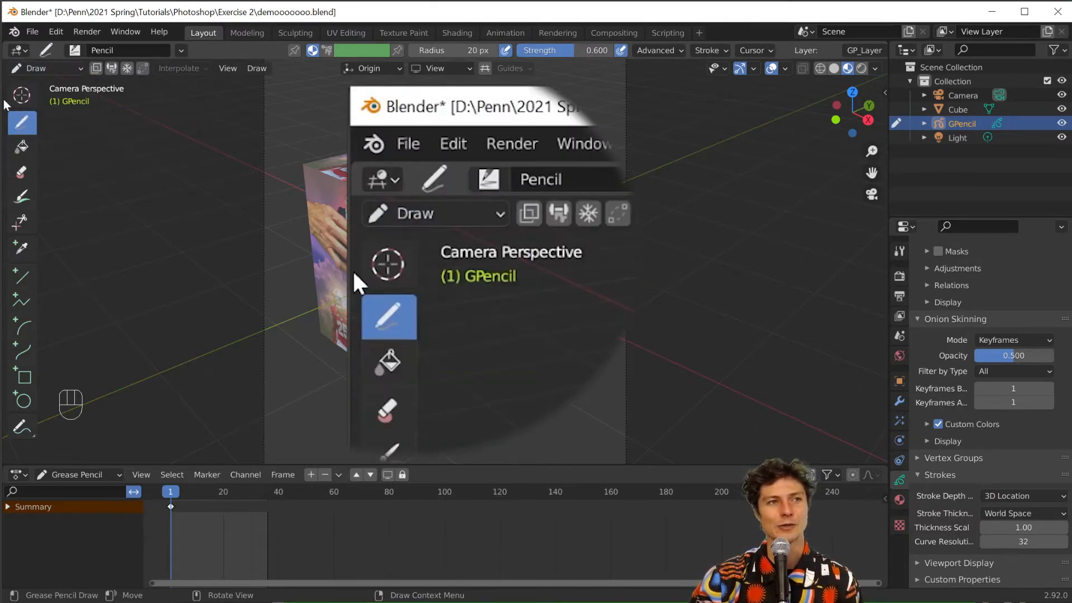
- Choose the Pen brush for drawing and set its radius to 101 px
click(73, 49)
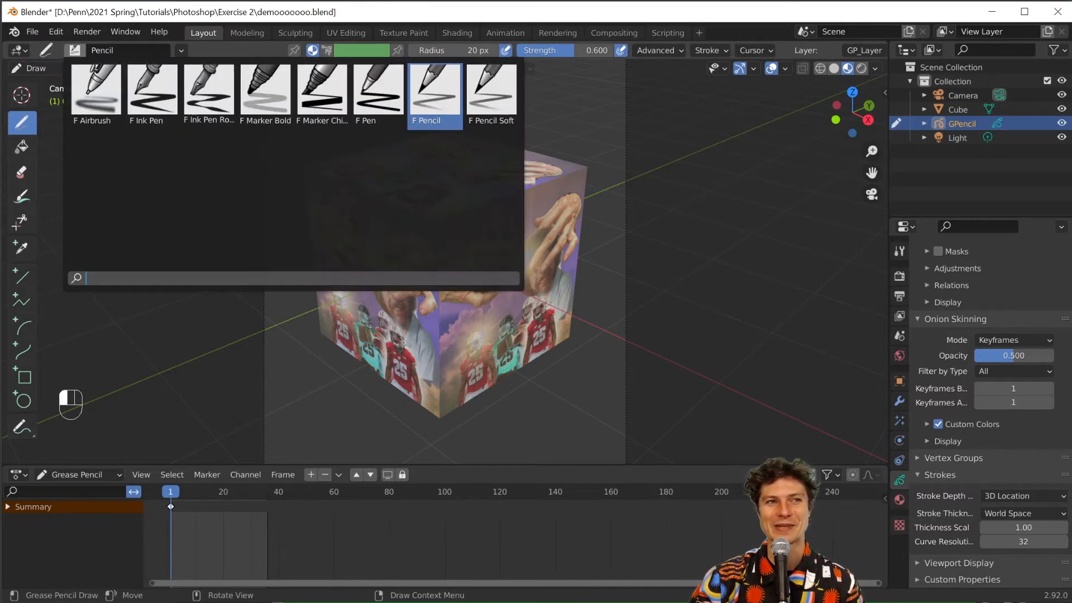
click(359, 88)
click(446, 51)
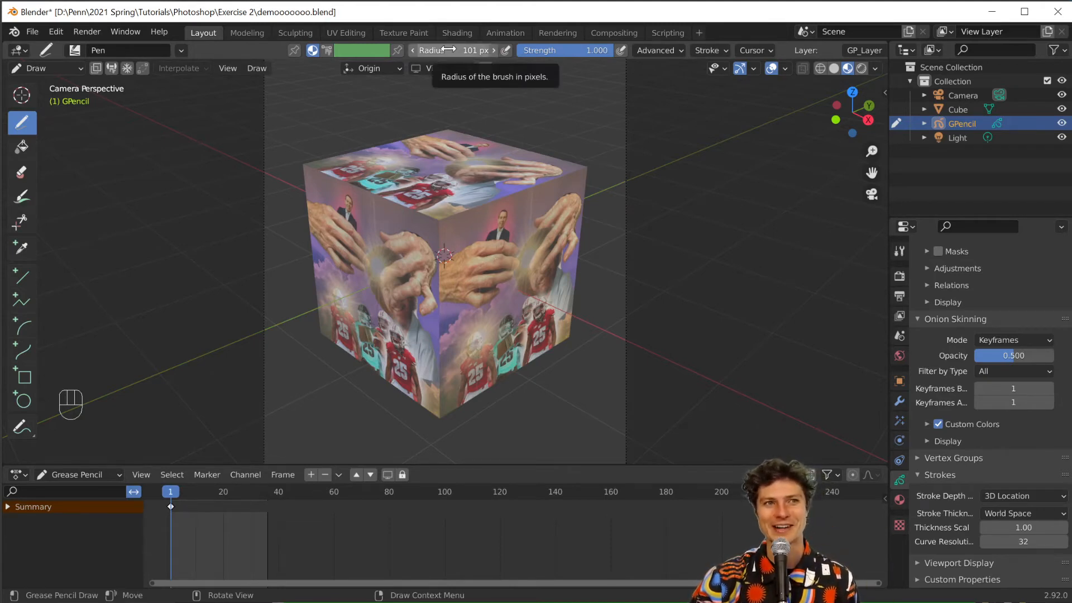
- Set the stroke placement to Surface so strokes are drawn on the cube, and keep working in the camera view
click(378, 69)
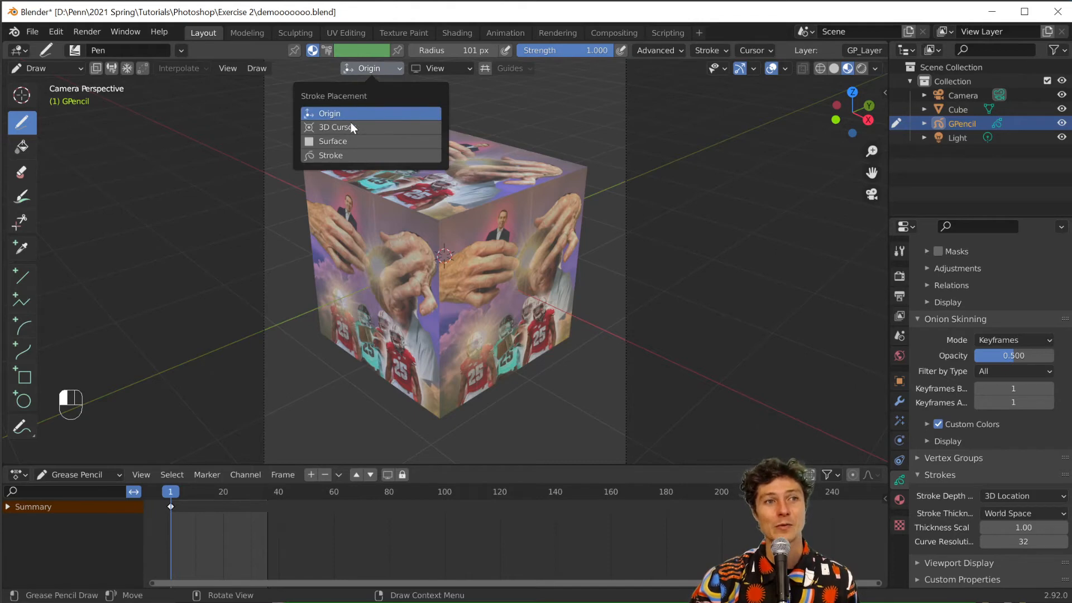
click(344, 140)
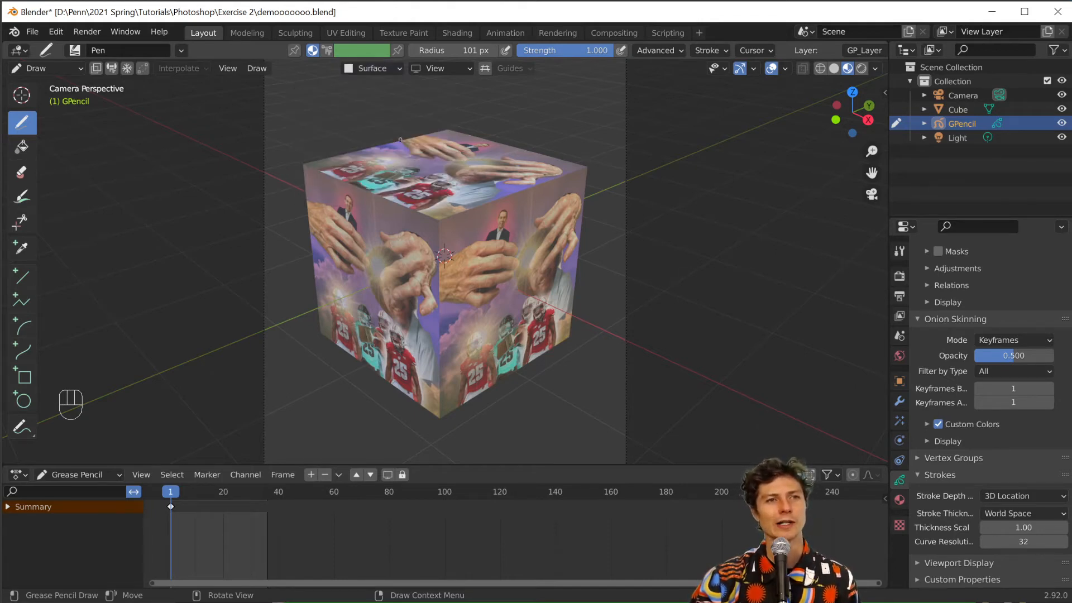
scroll(482, 237, down, 4)
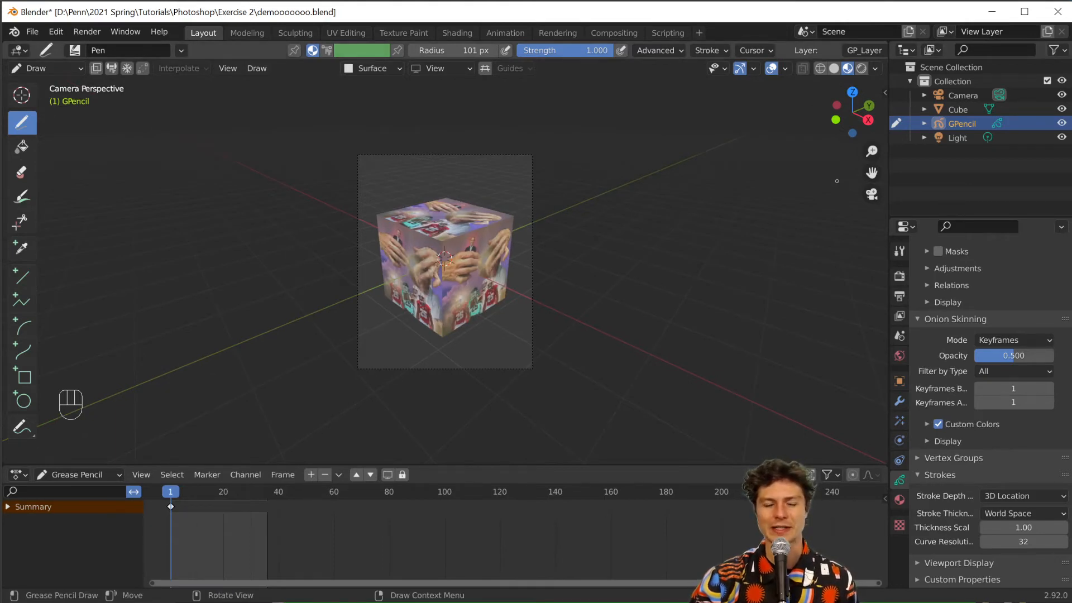
click(872, 194)
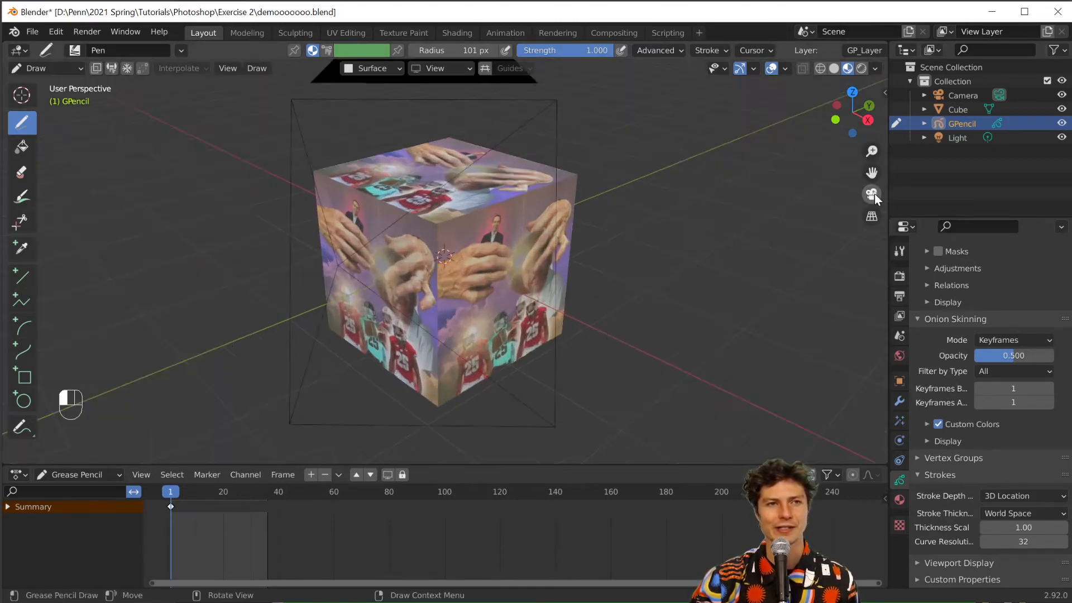
click(873, 194)
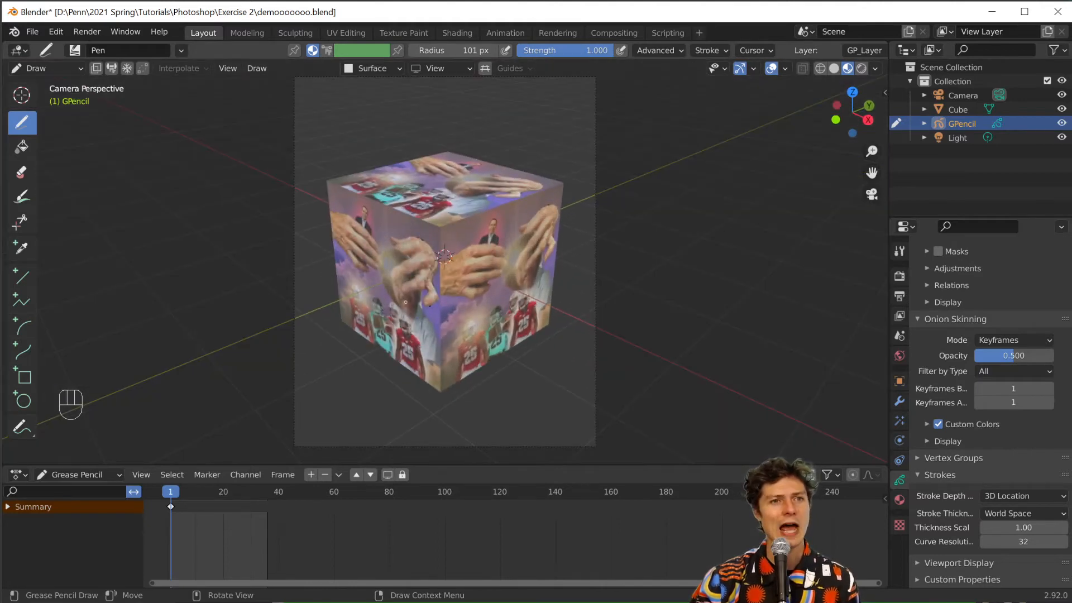
click(366, 67)
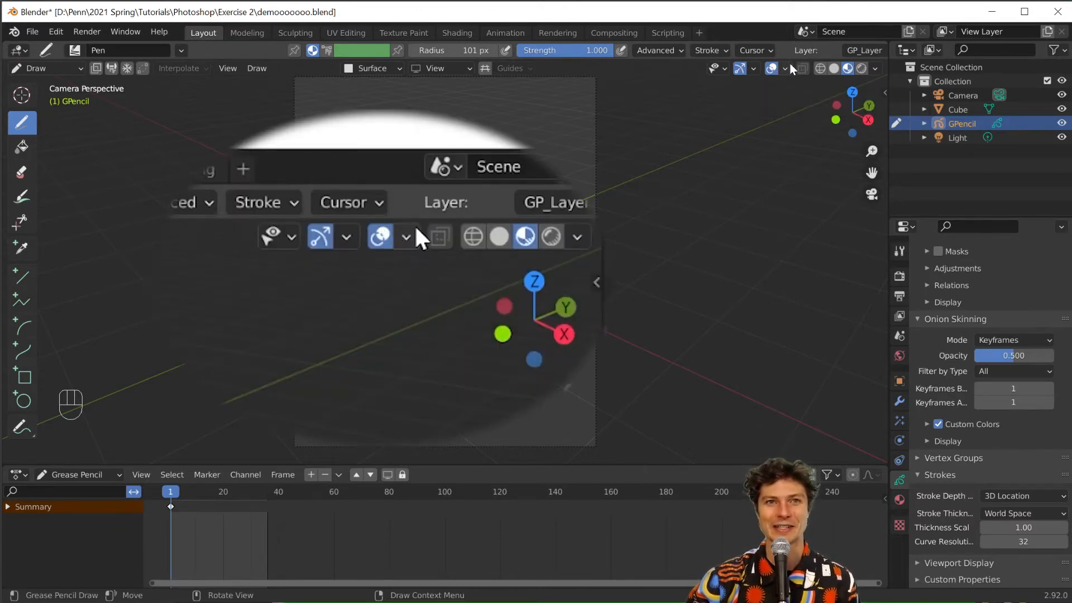
- Enable Onion Skin in the Grease Pencil viewport overlays
click(784, 68)
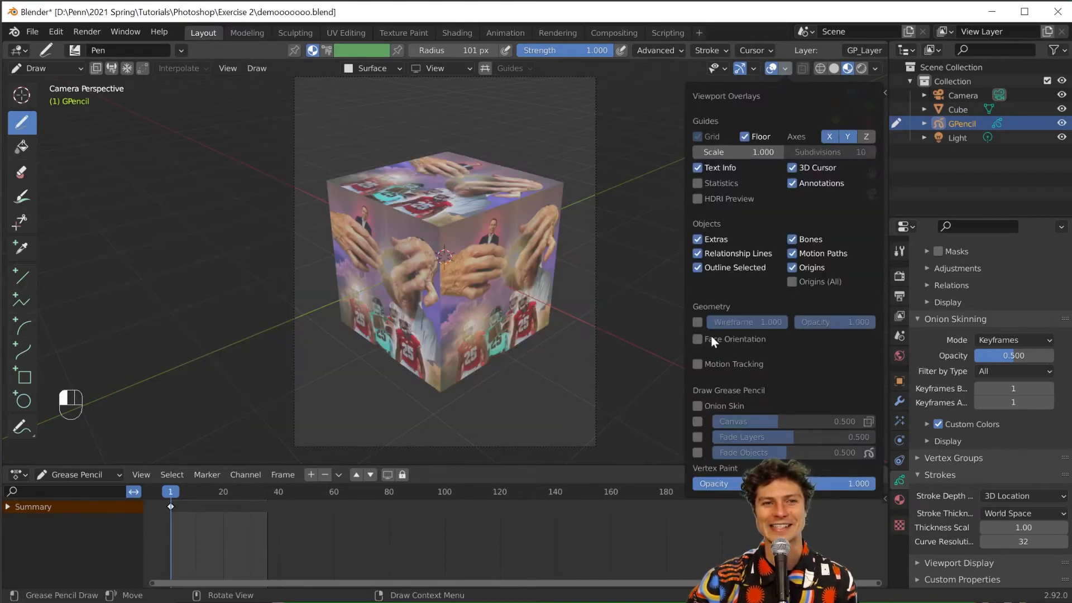
click(694, 400)
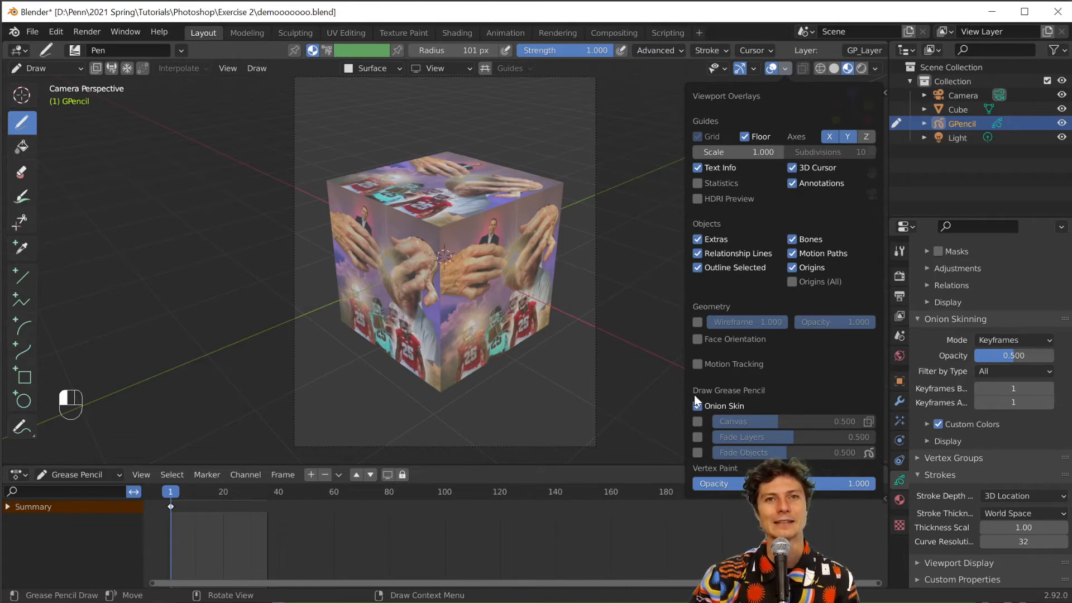
click(784, 68)
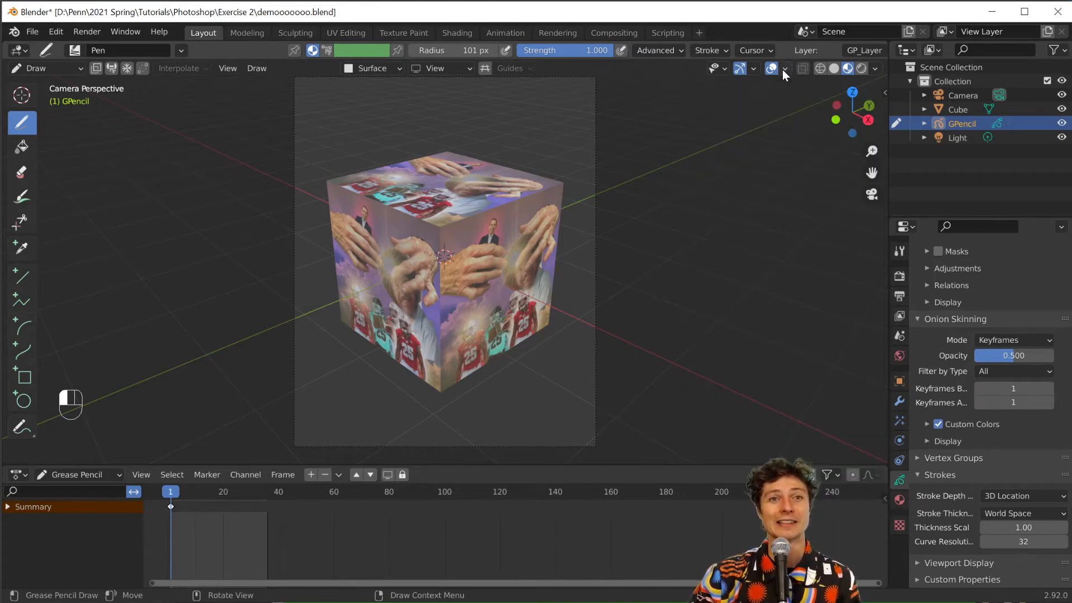
- Enable Scene Lights and Scene World for the Material Preview viewport shading
scroll(853, 48, right, 2)
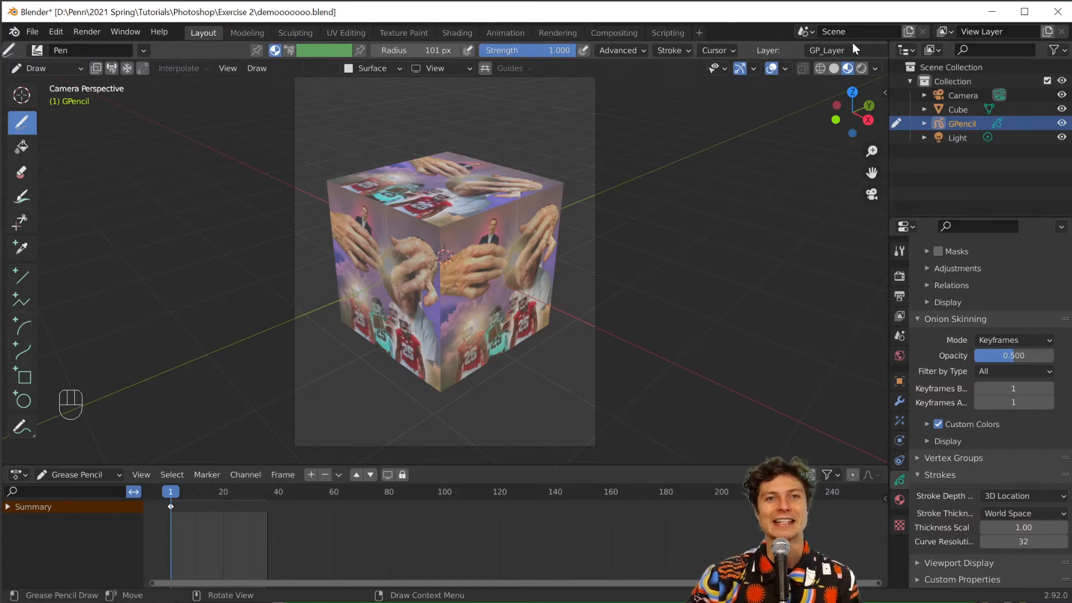
scroll(852, 48, right, 2)
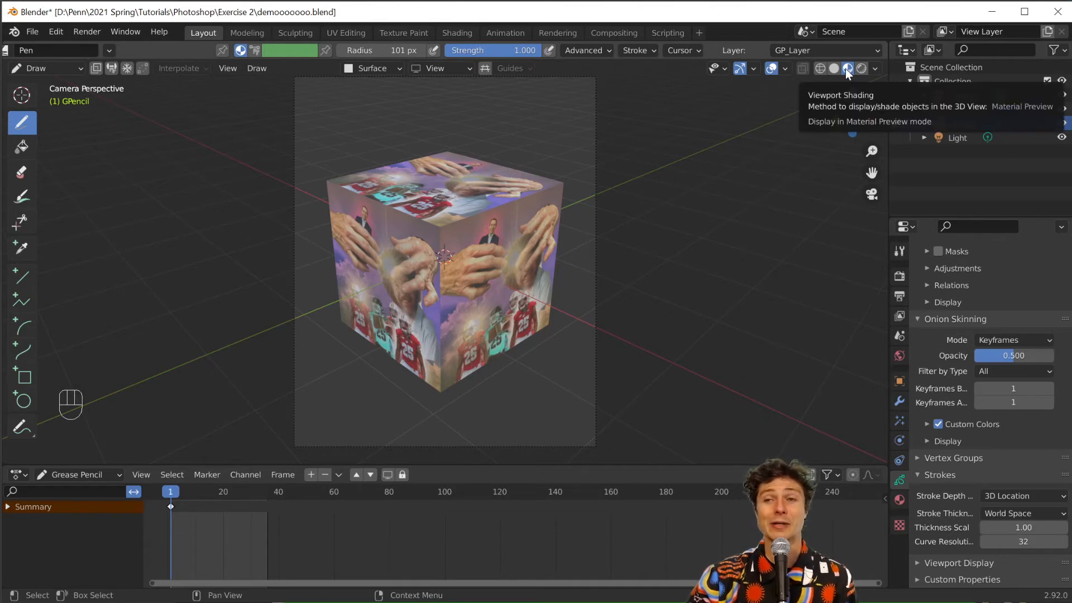
click(874, 68)
click(794, 138)
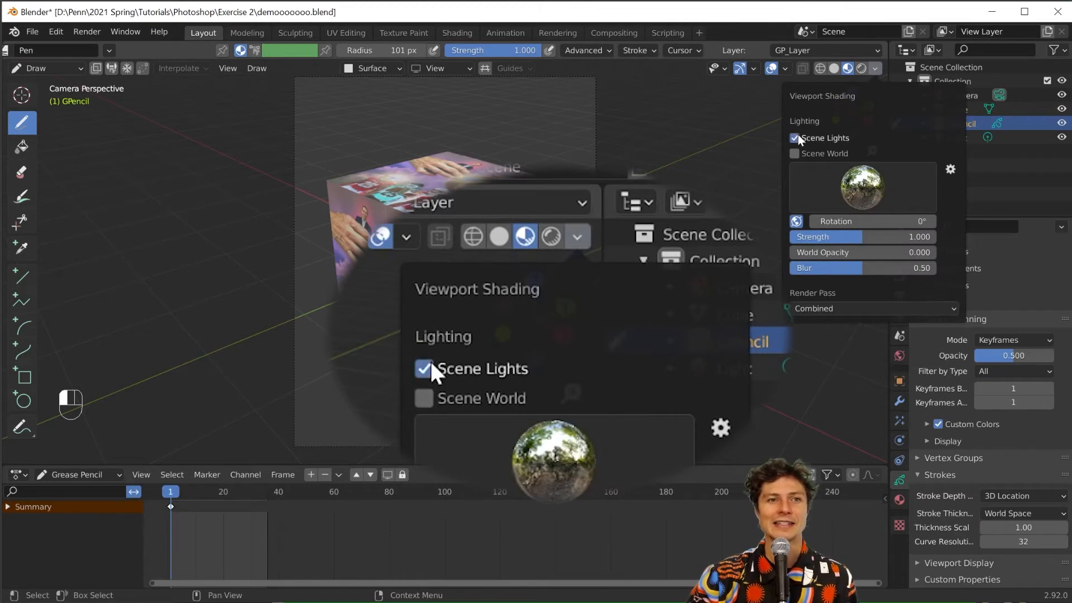
click(793, 154)
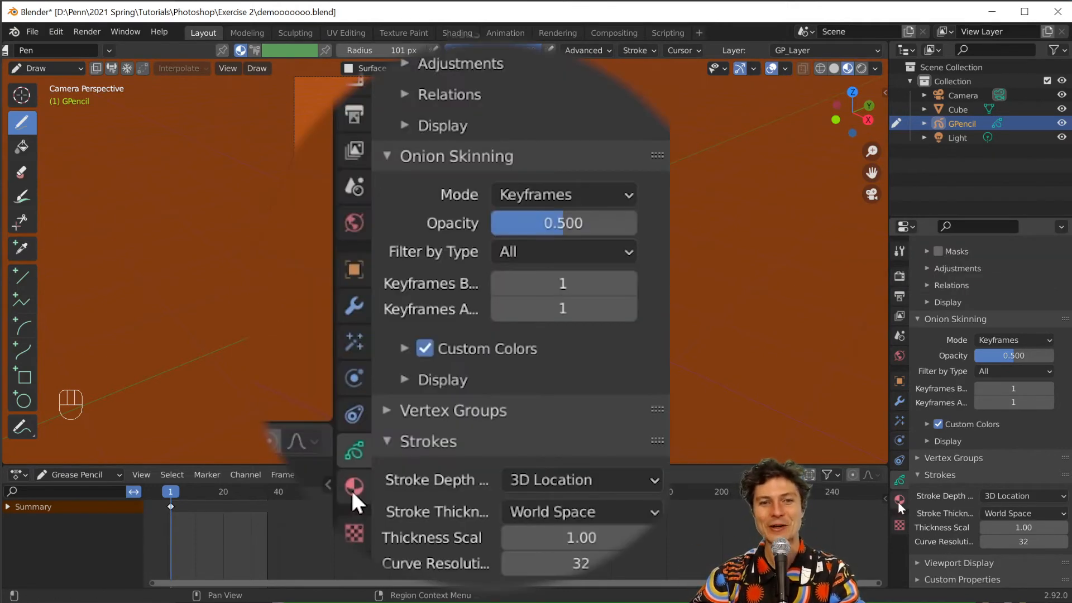
- Create a new material for the Grease Pencil object and name it "line"
click(899, 501)
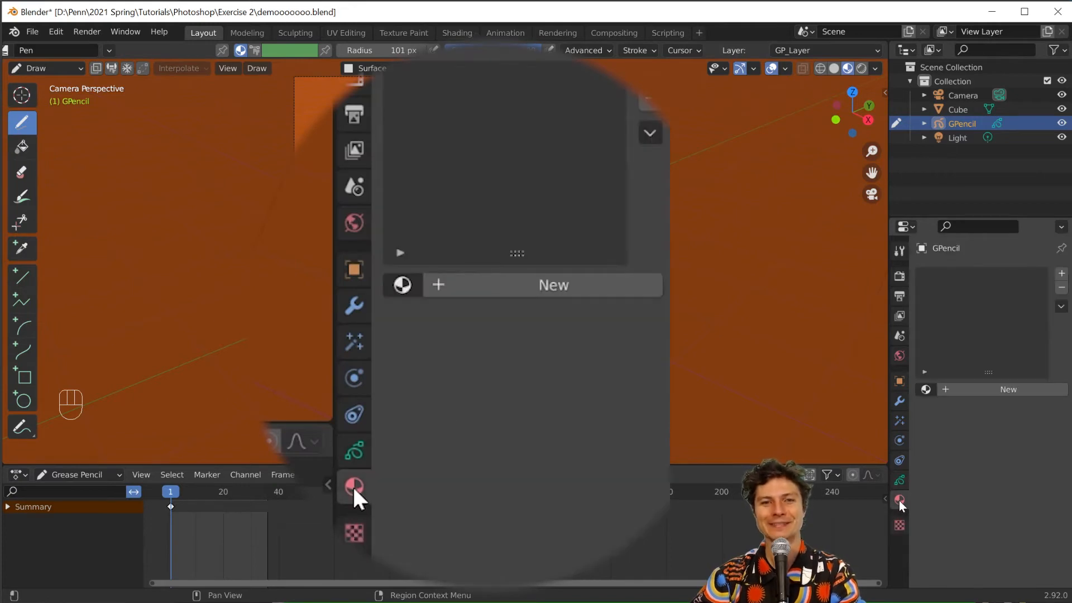
click(994, 390)
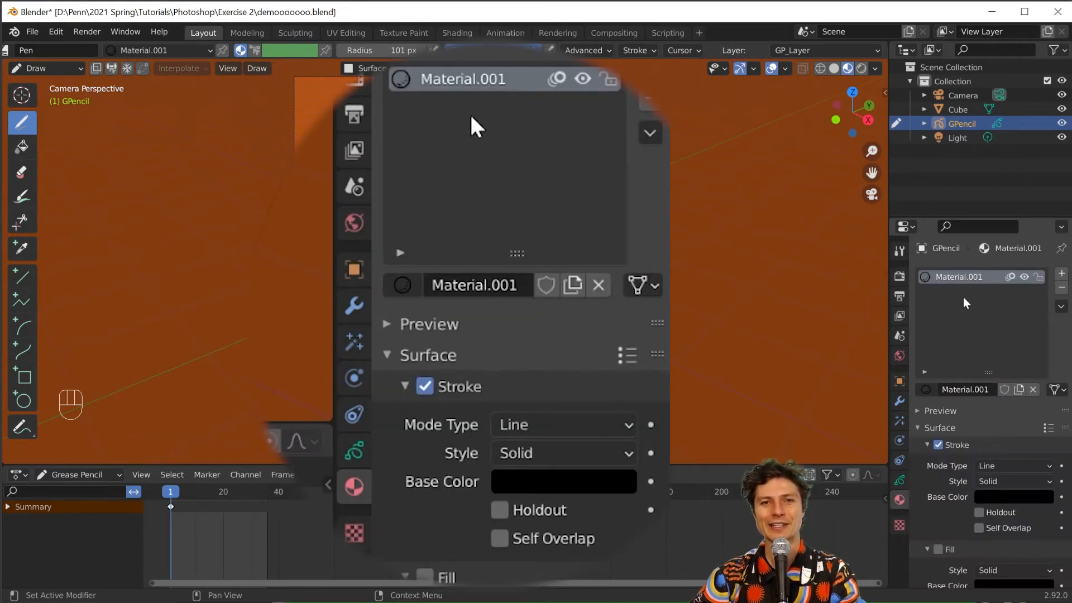
double_click(961, 276)
key(BackSpace)
text(lines=)
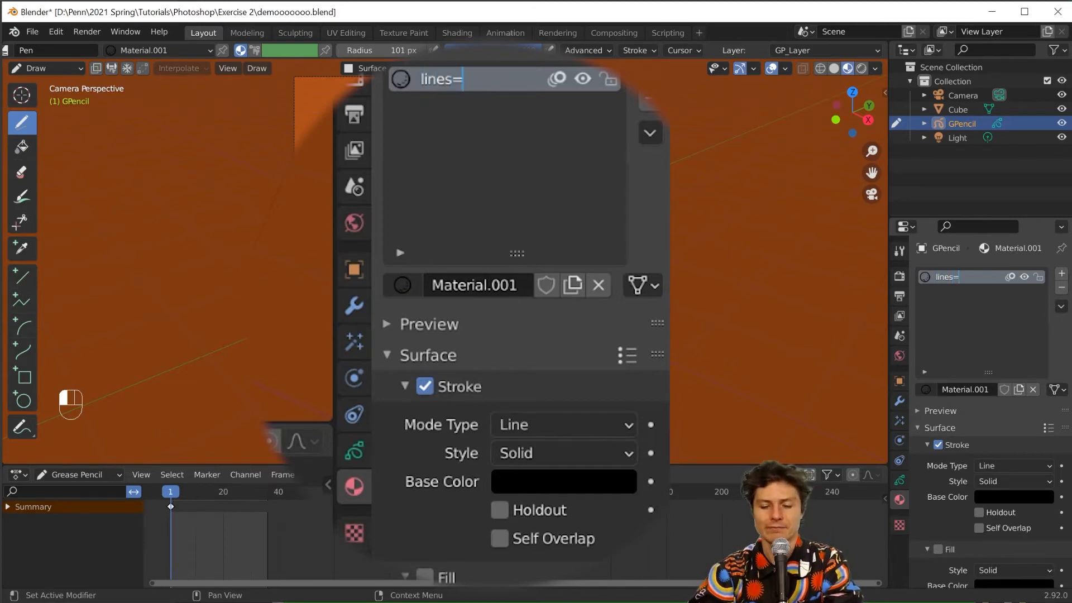
key(BackSpace)
key(BackSpace)
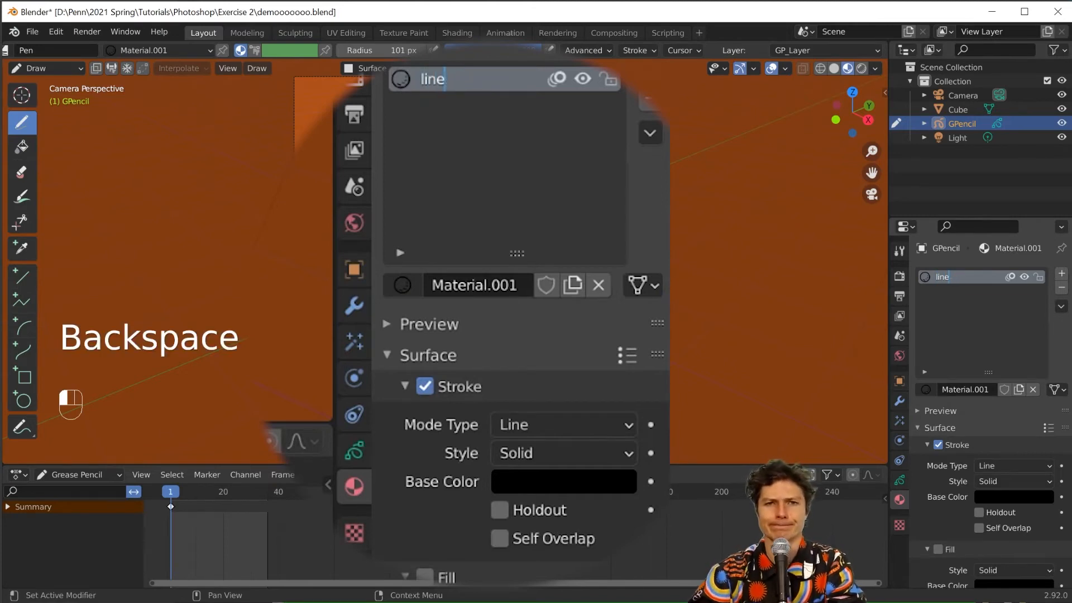
key(Return)
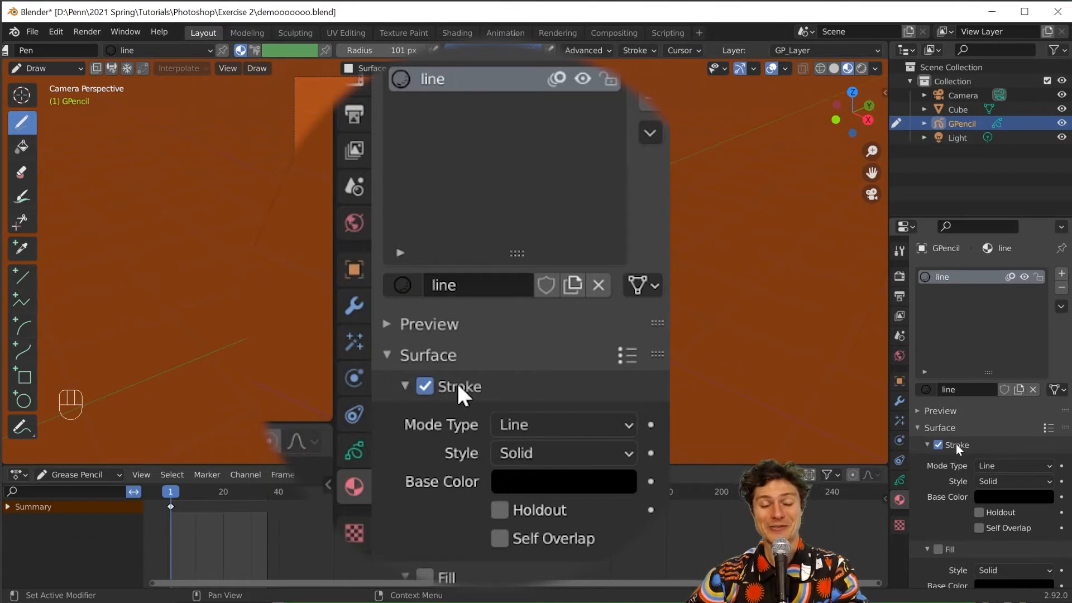
- Set the stroke Base Color of the "line" material to bright yellow
click(924, 442)
click(924, 441)
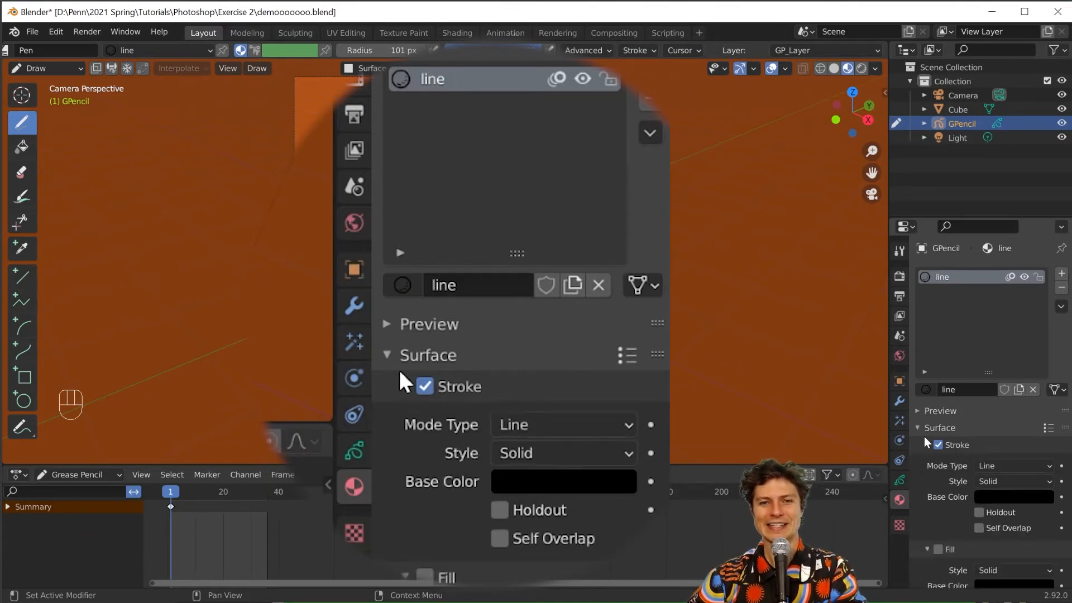
click(999, 499)
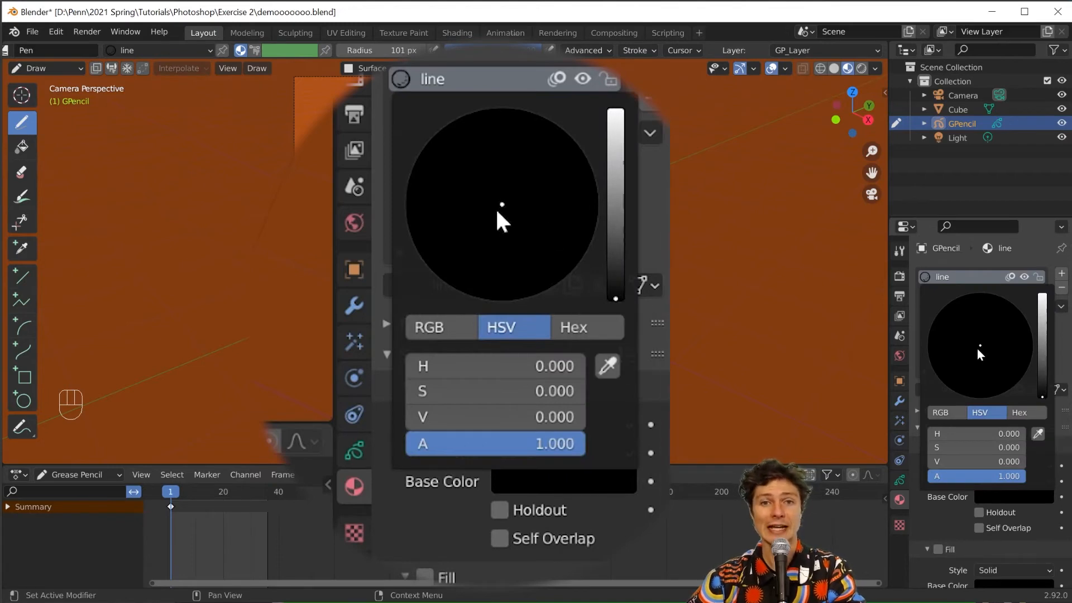
drag(1043, 336, 1043, 328)
mouse_move(980, 347)
mouse_down()
mouse_move(959, 394)
mouse_move(936, 375)
mouse_up()
drag(1042, 328, 1042, 297)
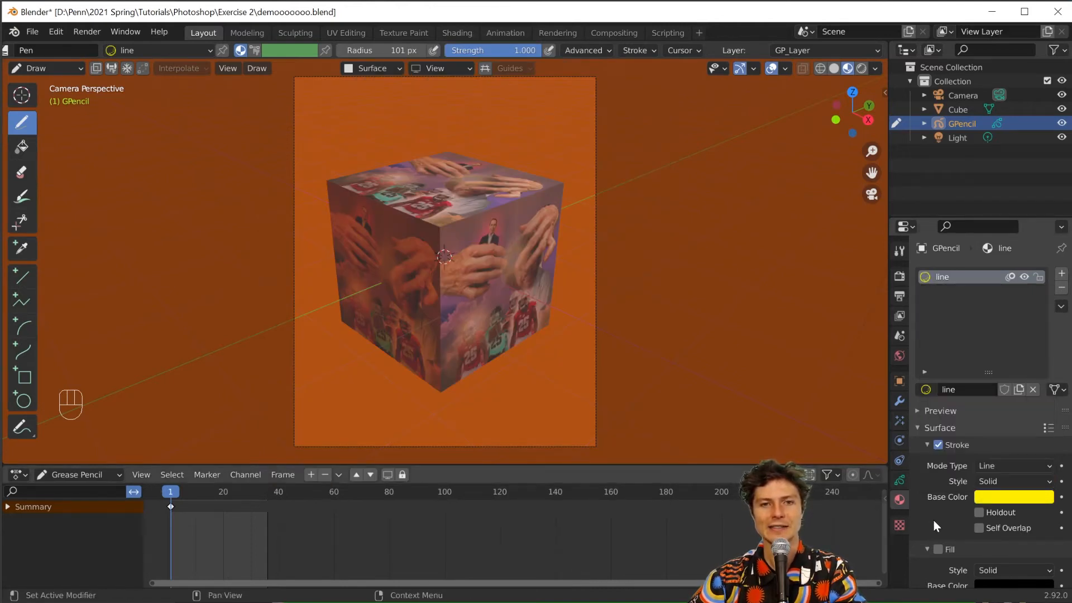
scroll(933, 520, down, 2)
scroll(975, 470, up, 1)
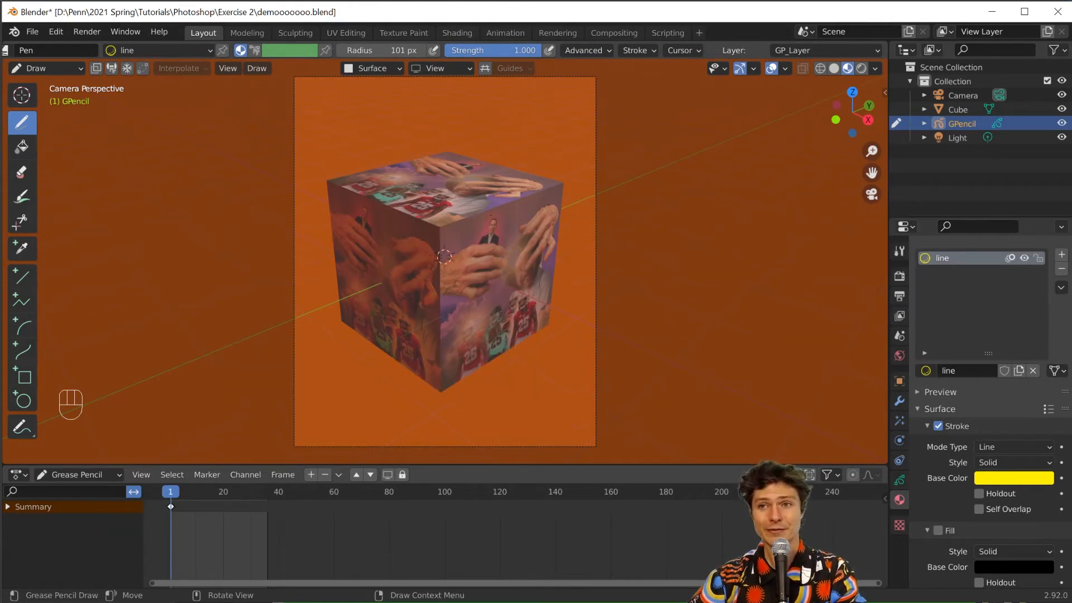
- Draw a test loop on each of the cube's two visible side faces with the yellow Pen stroke
mouse_move(502, 213)
mouse_down()
mouse_move(478, 232)
mouse_move(514, 287)
mouse_move(511, 215)
mouse_move(501, 212)
mouse_up()
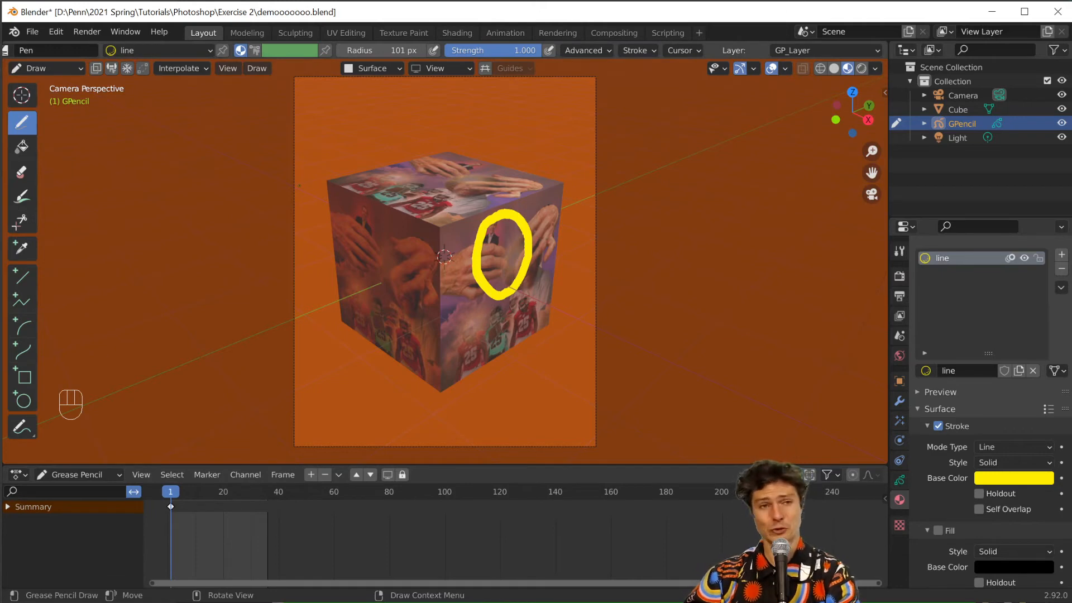
mouse_move(427, 303)
middle_down()
mouse_move(491, 314)
mouse_move(528, 209)
mouse_move(534, 267)
middle_up()
key(KP_0)
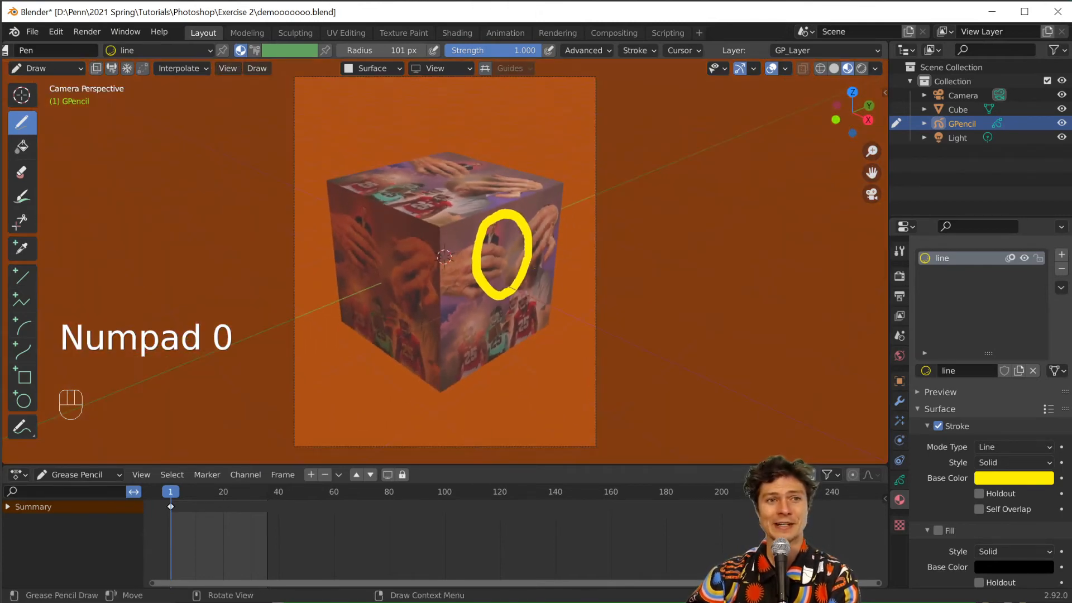
mouse_move(407, 247)
mouse_down()
mouse_move(393, 259)
mouse_move(420, 298)
mouse_move(409, 249)
mouse_up()
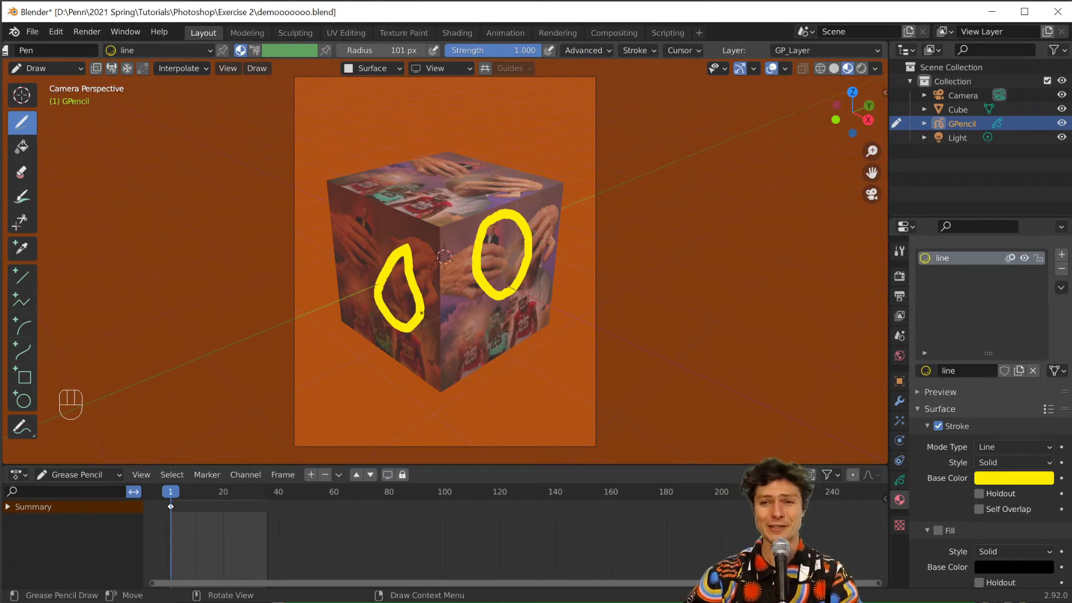
- Compare the strokes with Use Lights on and off for GP_Layer, leaving the option disabled
click(899, 480)
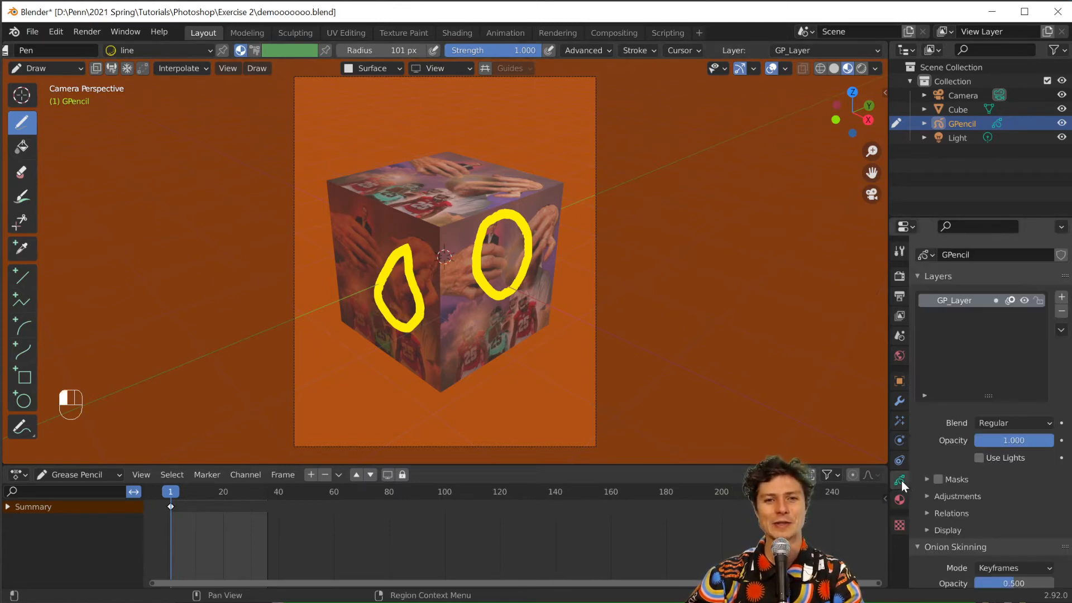
click(978, 458)
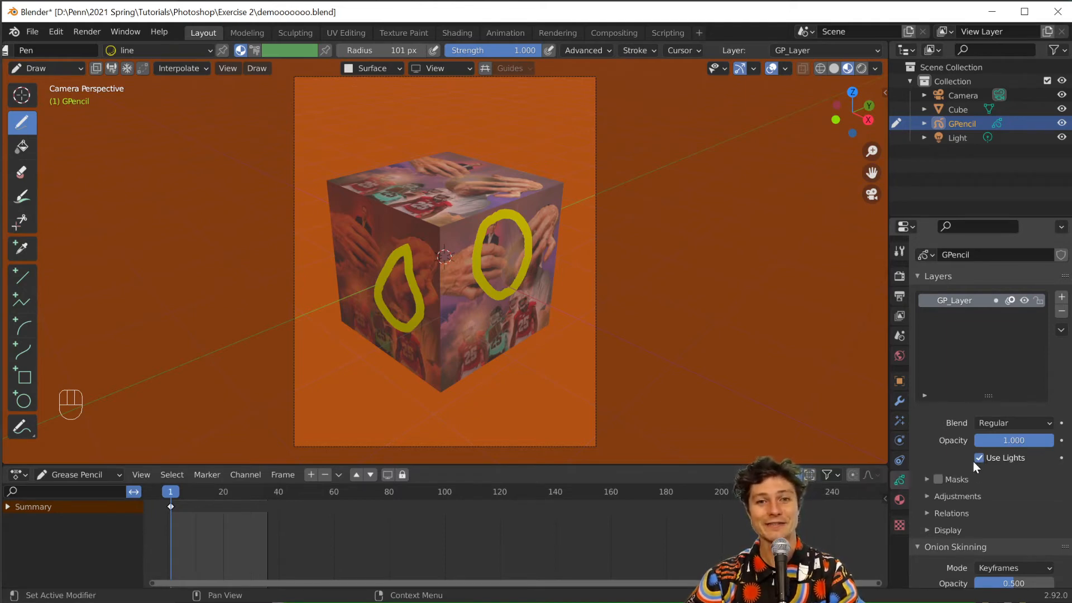
click(978, 457)
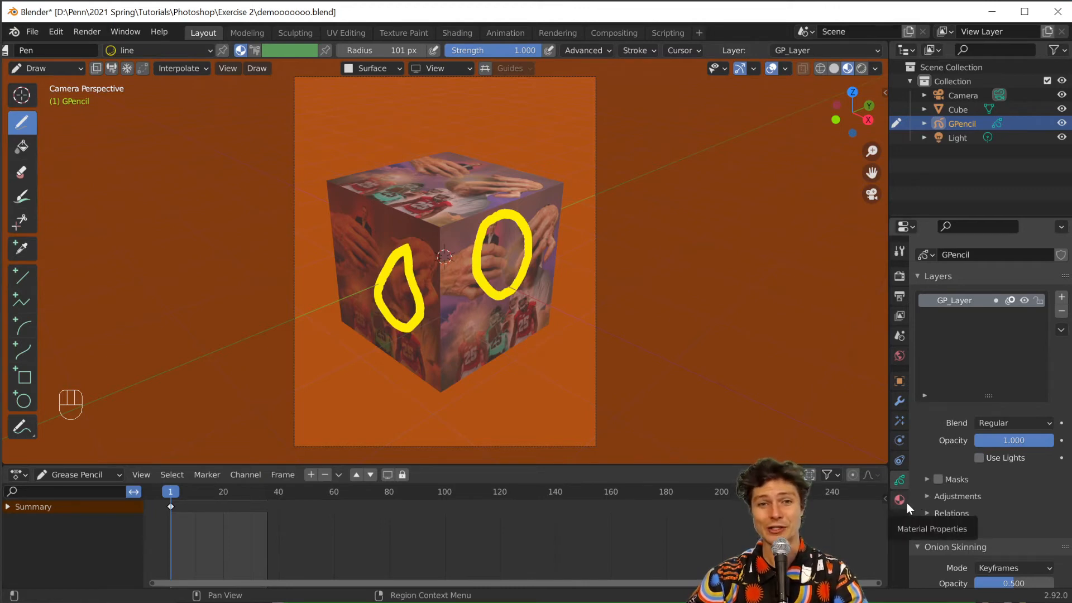
click(978, 455)
click(978, 455)
click(978, 457)
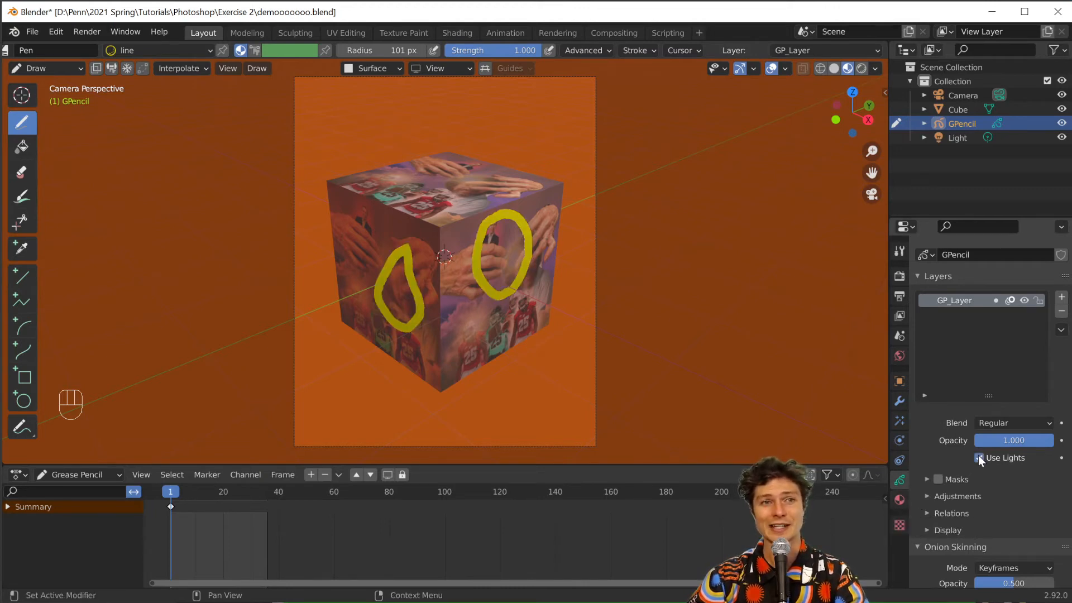
click(982, 456)
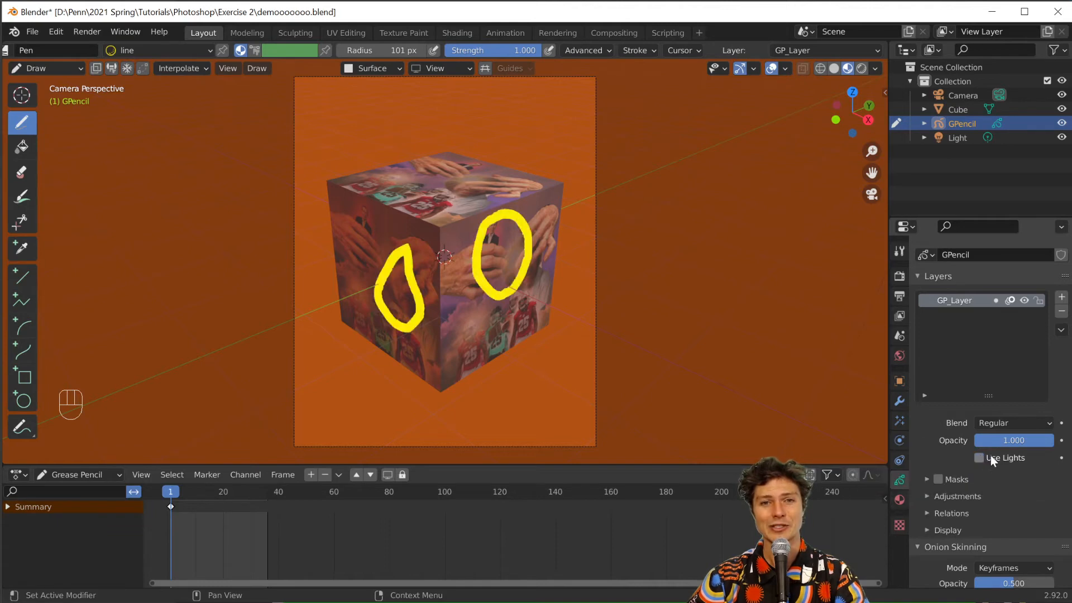
- Draw a yellow loop on the cube's top face and inspect the strokes from another angle before restoring the camera view
mouse_move(477, 170)
mouse_down()
mouse_move(408, 182)
mouse_move(482, 176)
mouse_up()
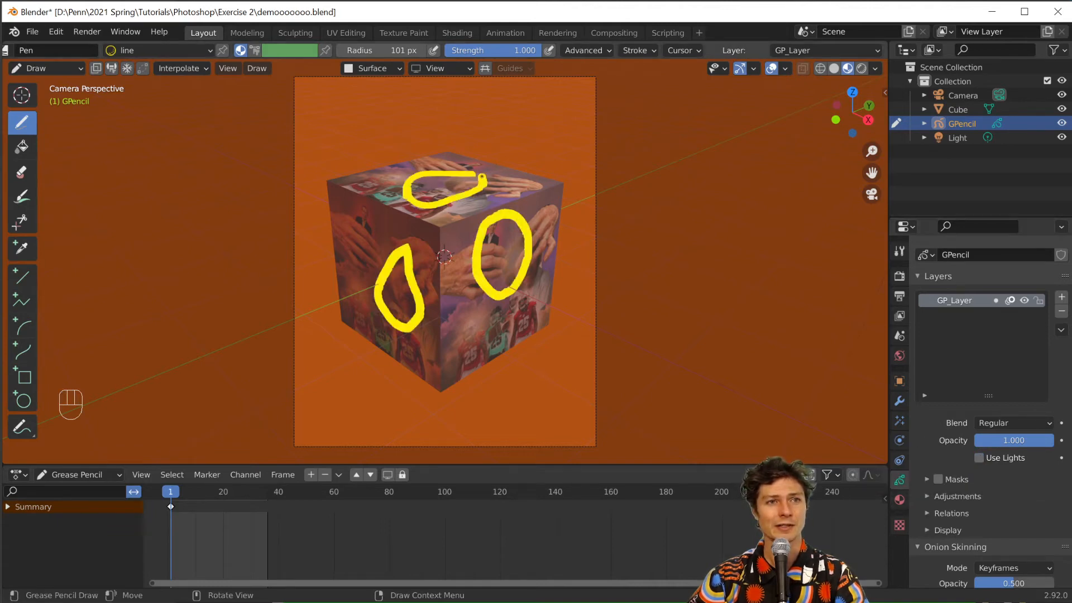
click(977, 459)
click(978, 458)
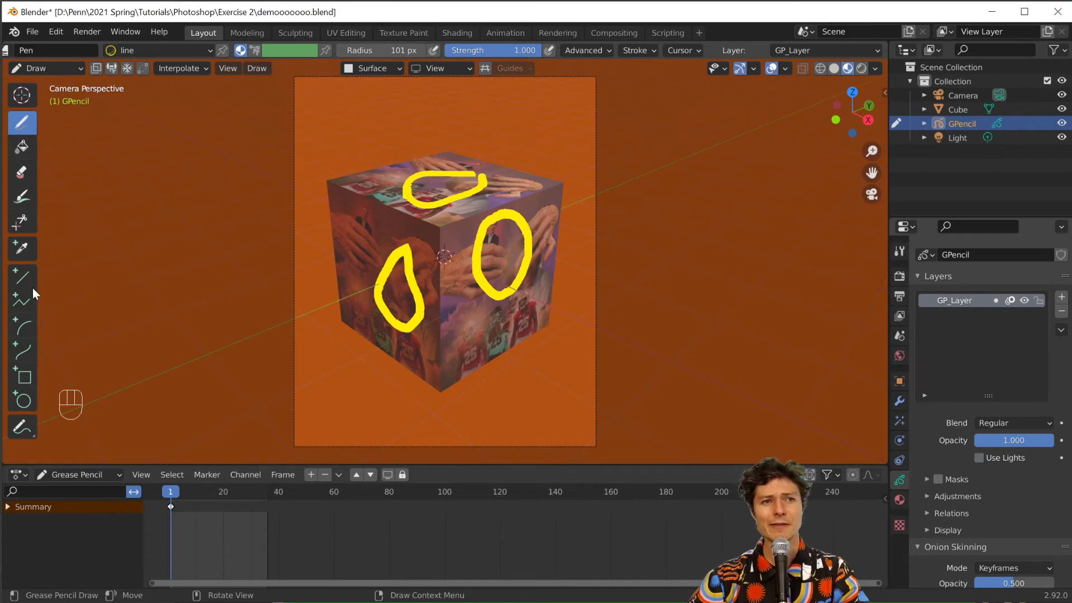
middle_drag(449, 210, 419, 280)
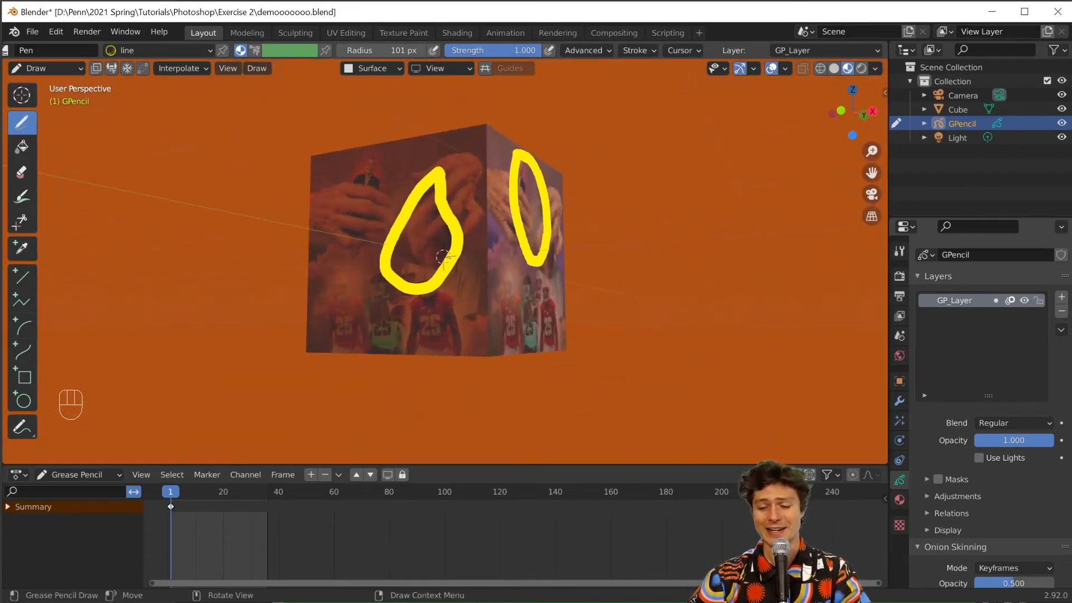
click(872, 194)
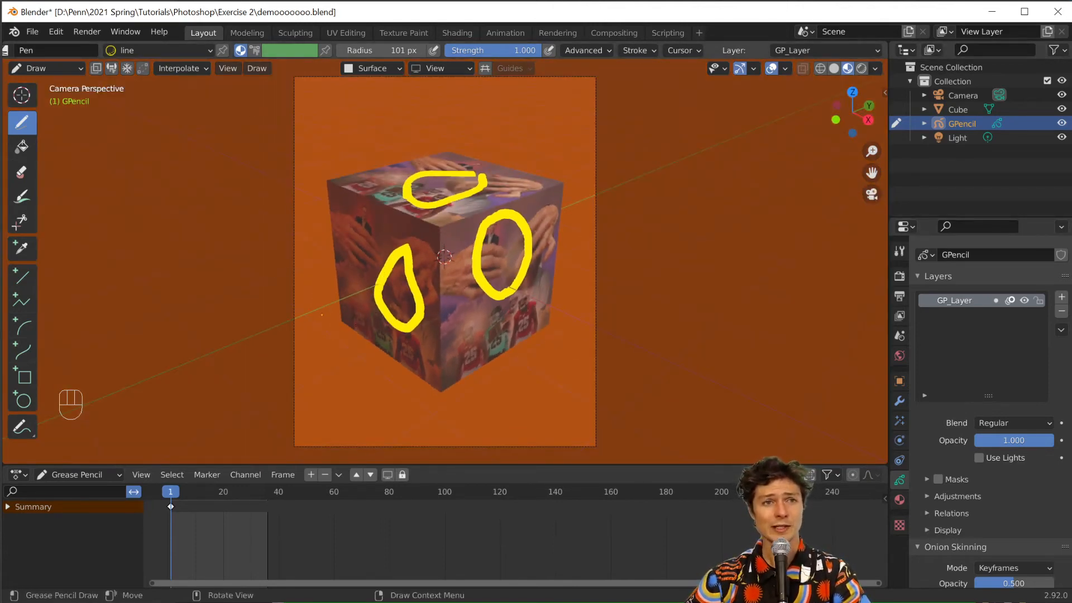
- Erase the loops on the cube's top and darker side faces and part of the loop on the brighter side face
click(20, 175)
mouse_move(424, 198)
mouse_down()
mouse_move(475, 184)
mouse_move(418, 176)
mouse_up()
mouse_move(393, 258)
mouse_down()
mouse_move(408, 254)
mouse_move(416, 305)
mouse_move(379, 294)
mouse_move(391, 262)
mouse_up()
drag(418, 304, 416, 297)
drag(488, 293, 477, 252)
scroll(477, 259, up, 4)
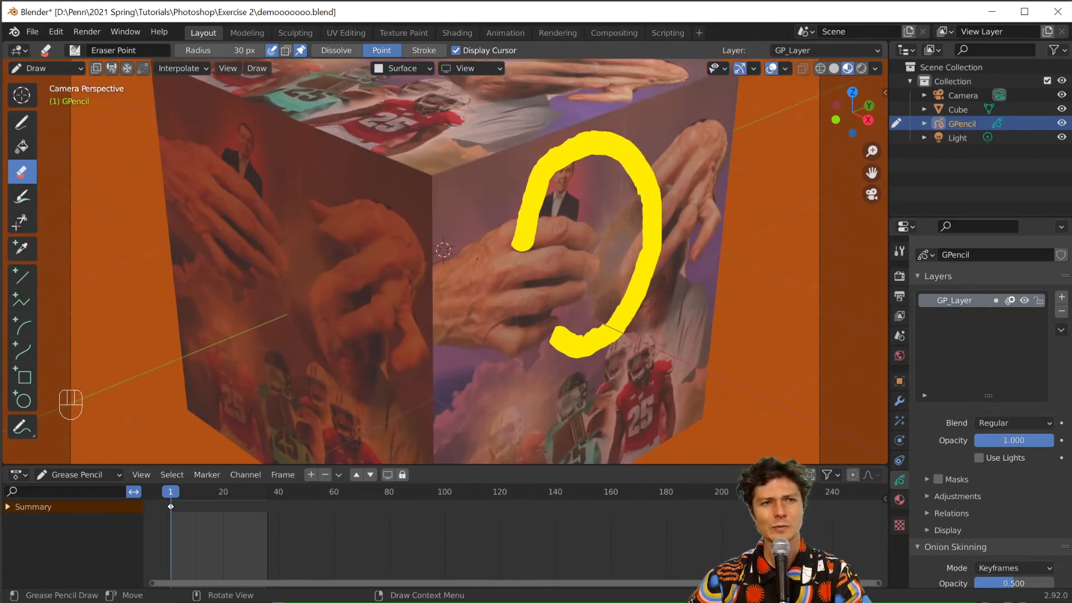
shift+middle_drag(630, 257, 484, 244)
drag(373, 235, 385, 182)
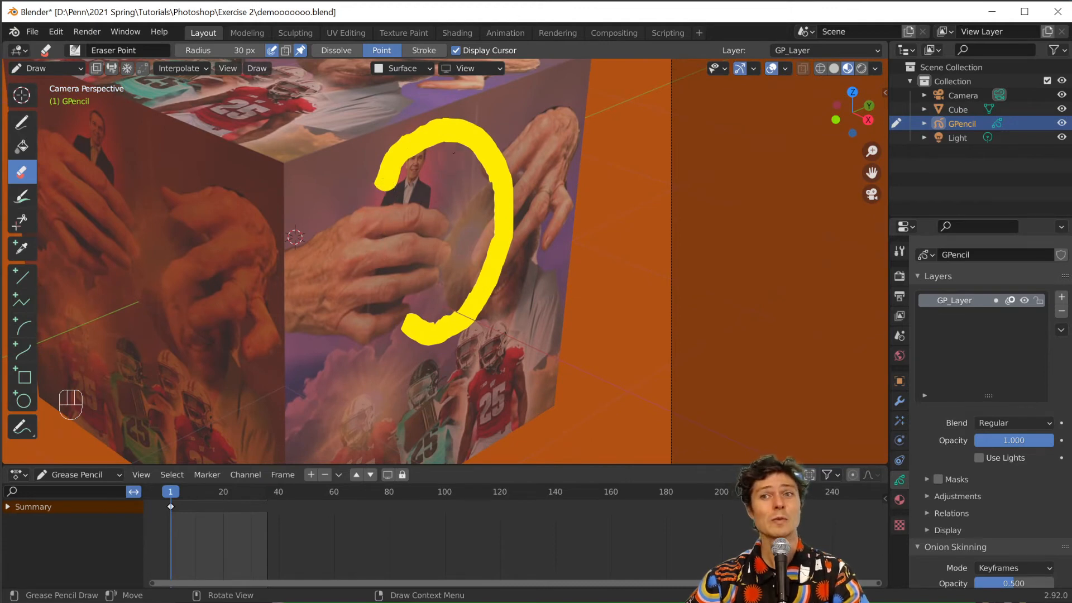
- Examine the points of the remaining loop in Edit Mode with everything selected, and return to Draw mode
middle_drag(479, 205, 446, 184)
scroll(539, 177, up, 4)
scroll(540, 176, down, 2)
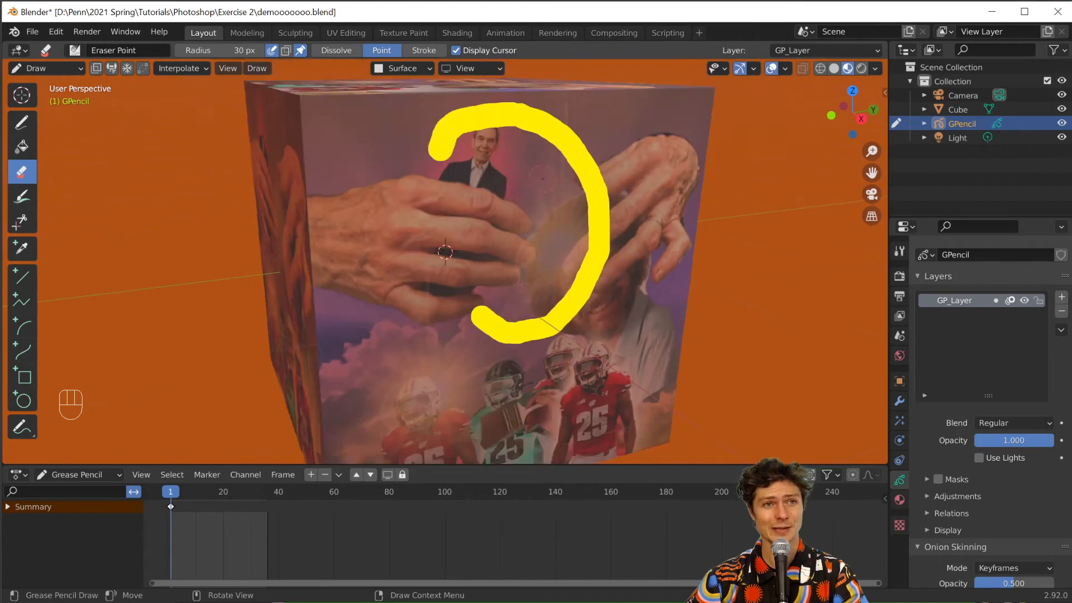
key(Tab)
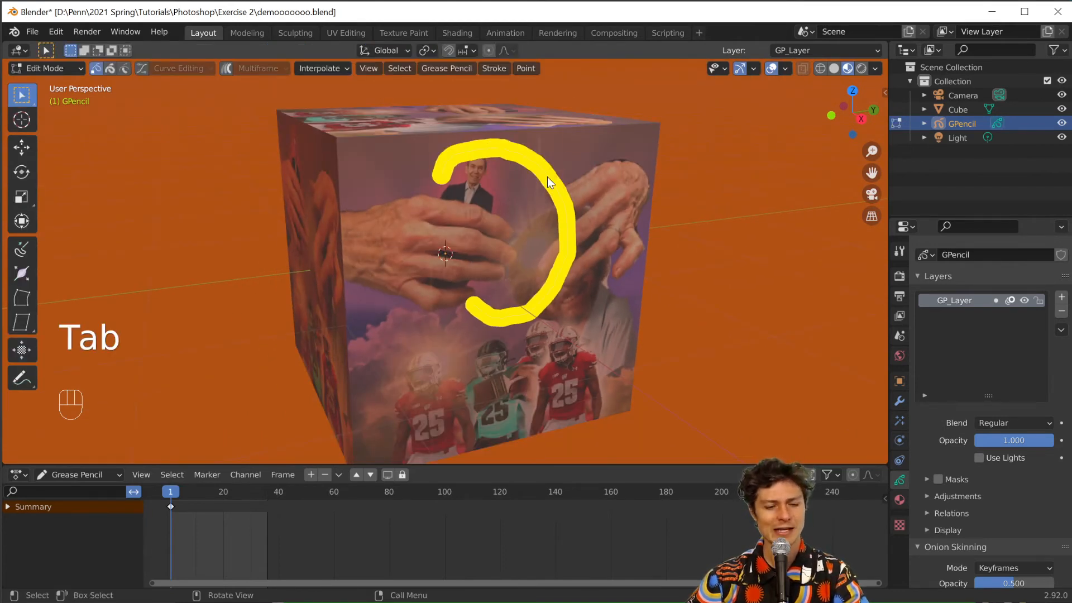
key(a)
scroll(556, 185, up, 7)
scroll(558, 186, down, 3)
shift+middle_drag(596, 174, 402, 277)
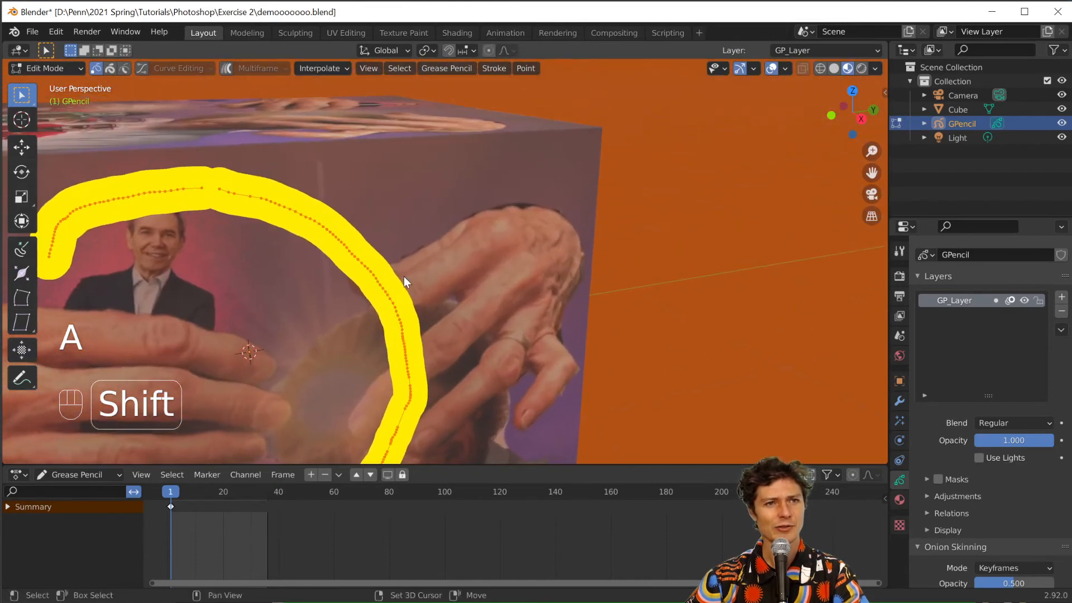
scroll(405, 275, up, 1)
mouse_move(279, 249)
shift+middle_down()
mouse_move(369, 240)
mouse_move(377, 212)
shift+middle_up()
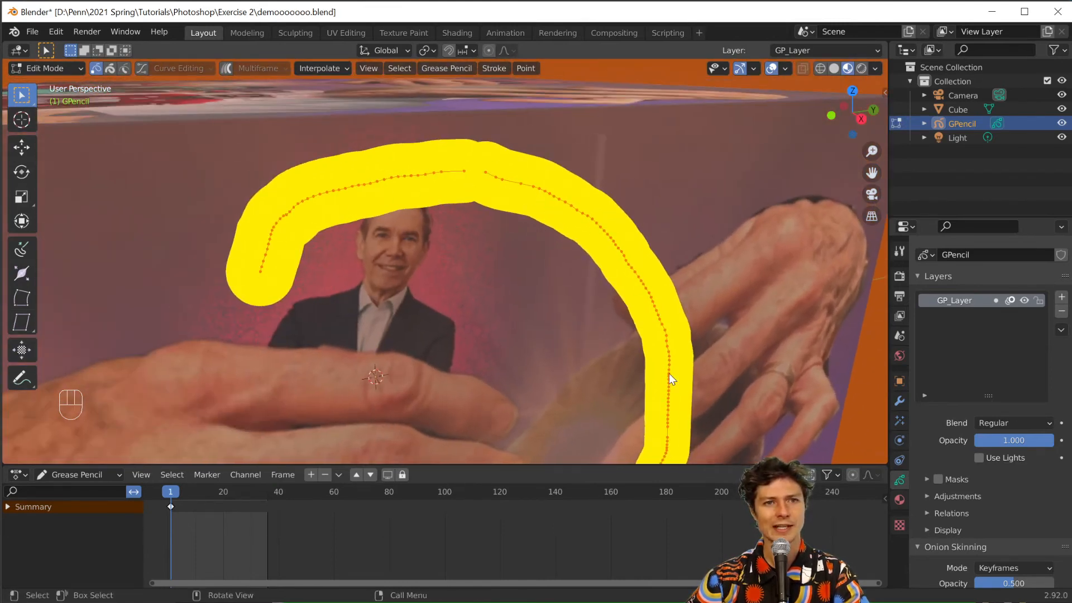
scroll(654, 380, down, 5)
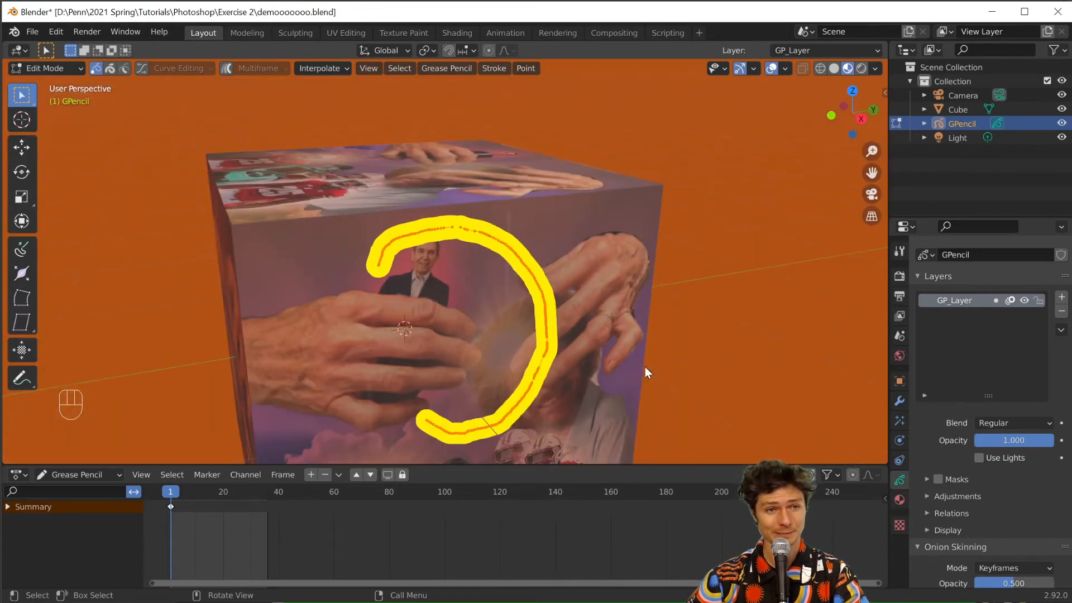
key(Tab)
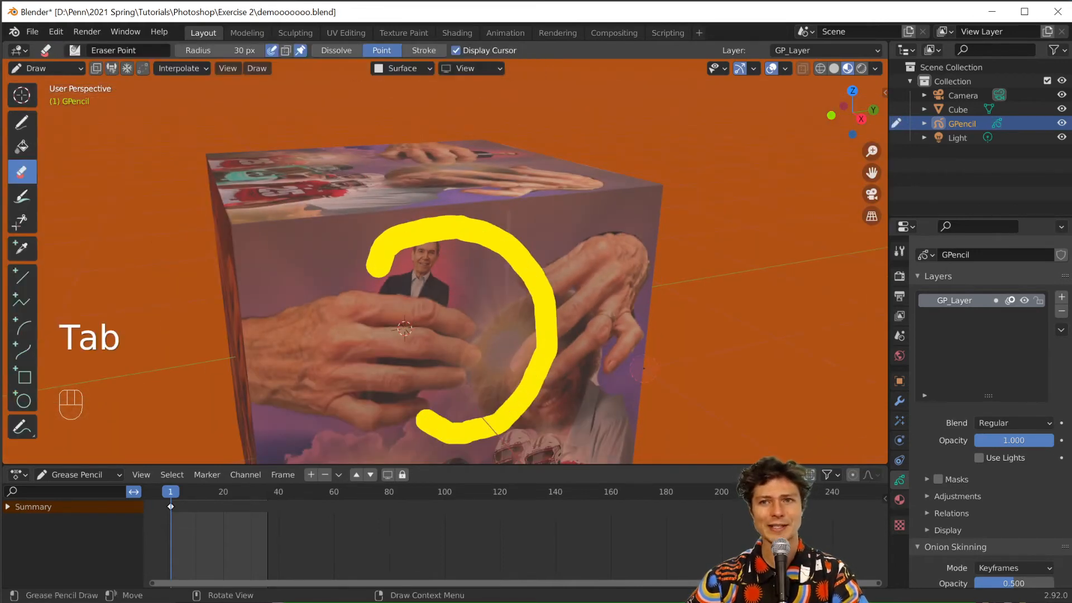
- Switch to Sculpt Mode and push two spots of the loop outward with the 25 px Push brush
click(50, 69)
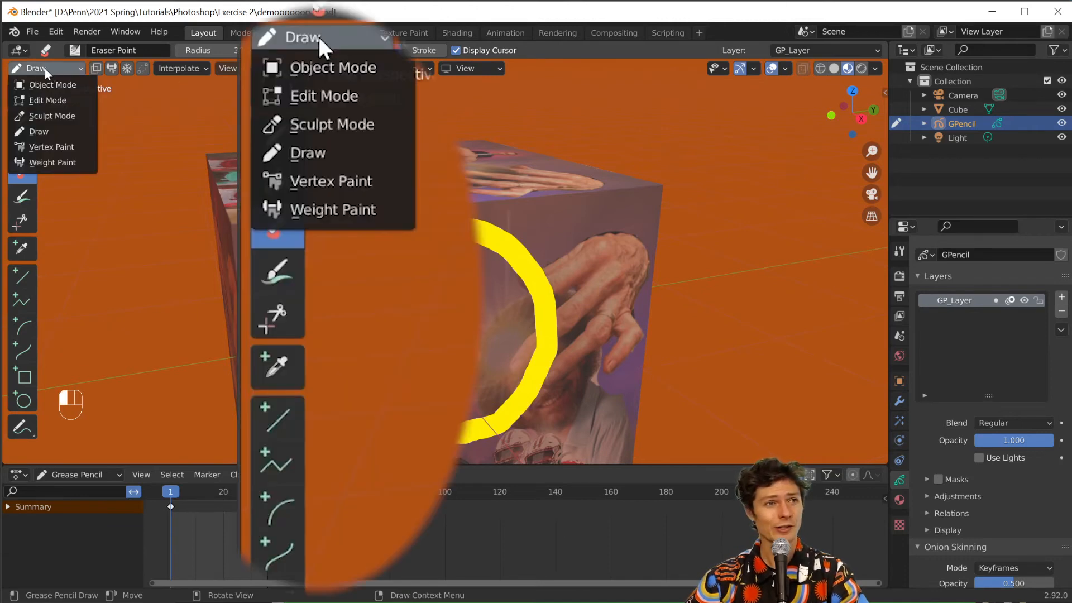
click(55, 114)
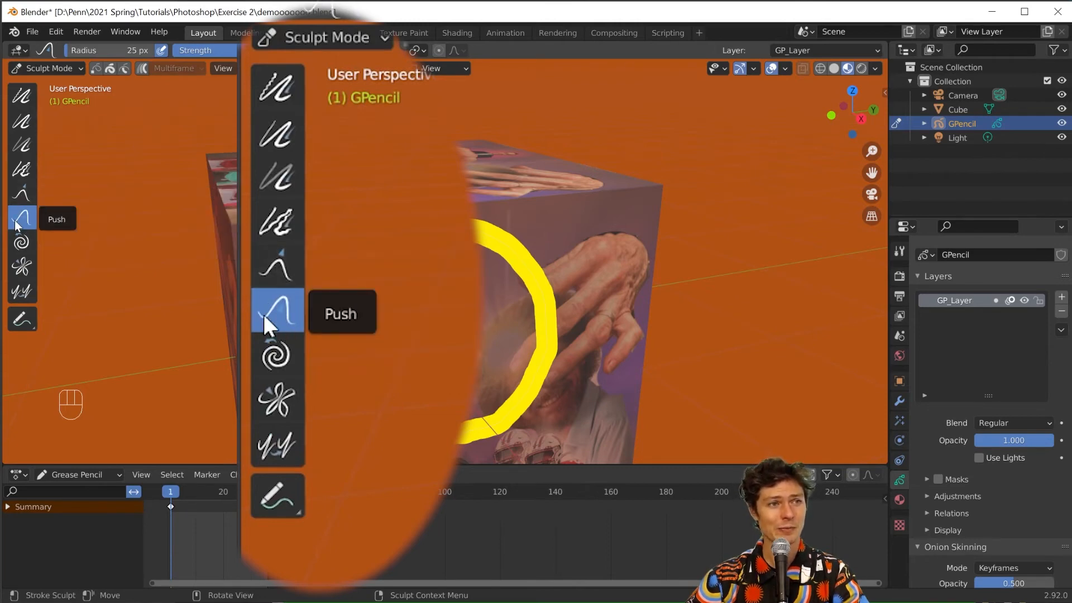
mouse_move(532, 283)
mouse_down()
mouse_move(551, 270)
mouse_move(560, 341)
mouse_up()
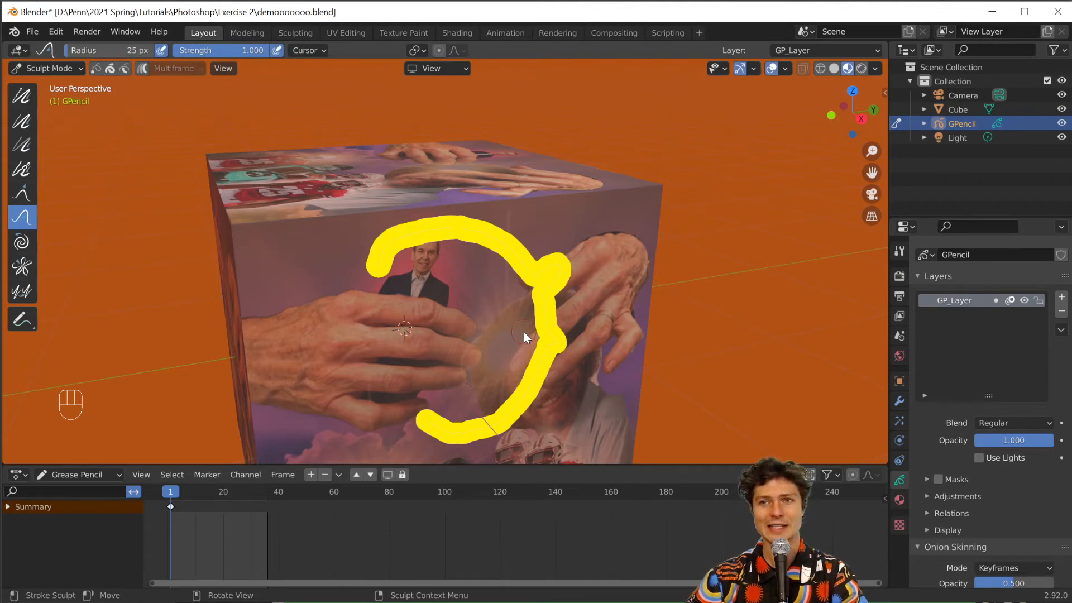
- Enlarge the Push brush radius to 121 px and distort the loop into a wavy shape from several angles
key(f)
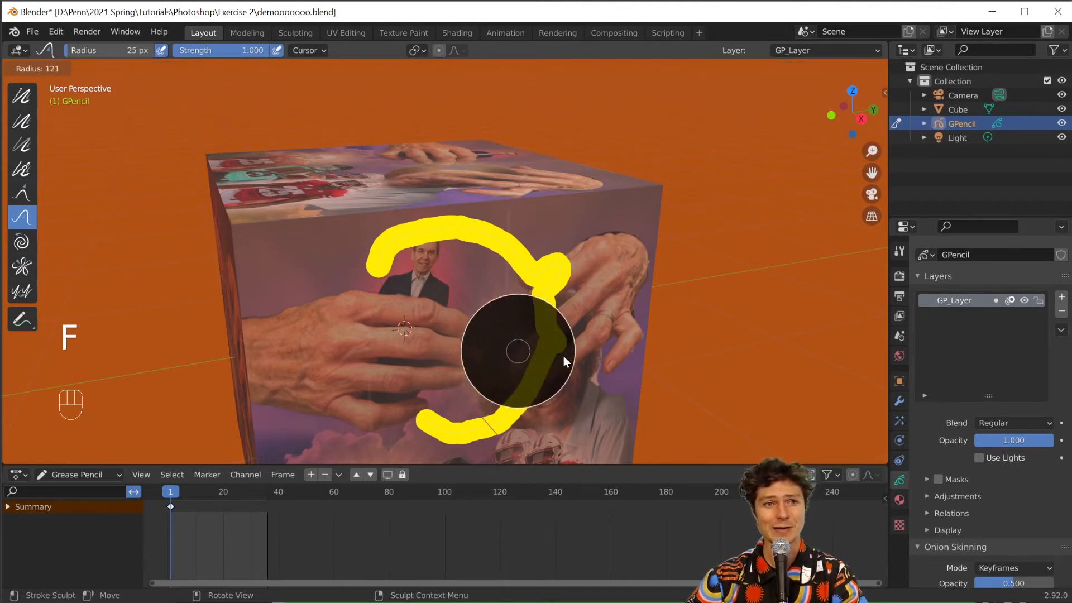
click(564, 356)
drag(537, 360, 561, 376)
mouse_move(559, 295)
mouse_down()
mouse_move(527, 237)
mouse_move(460, 244)
mouse_up()
mouse_move(502, 310)
middle_down()
mouse_move(399, 273)
mouse_move(314, 268)
middle_up()
mouse_move(314, 268)
mouse_down()
mouse_move(252, 259)
mouse_move(279, 253)
mouse_up()
mouse_move(279, 253)
middle_down()
mouse_move(416, 270)
mouse_move(425, 311)
middle_up()
drag(461, 329, 467, 385)
mouse_move(466, 384)
middle_down()
mouse_move(550, 308)
mouse_move(512, 196)
middle_up()
mouse_move(512, 195)
mouse_down()
mouse_move(543, 202)
mouse_move(607, 270)
mouse_up()
middle_drag(608, 269, 447, 308)
mouse_move(447, 309)
mouse_down()
mouse_move(350, 293)
mouse_move(378, 266)
mouse_up()
middle_drag(378, 267, 524, 316)
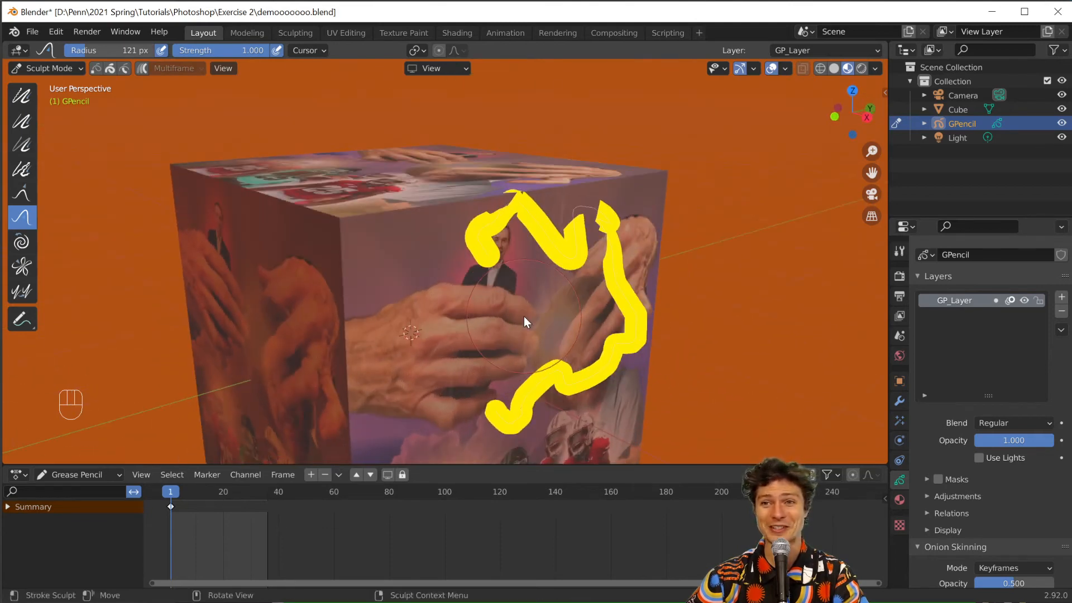
- Erase the remaining distorted stroke in Draw mode from the camera view and reactivate the Draw tool
key(KP_0)
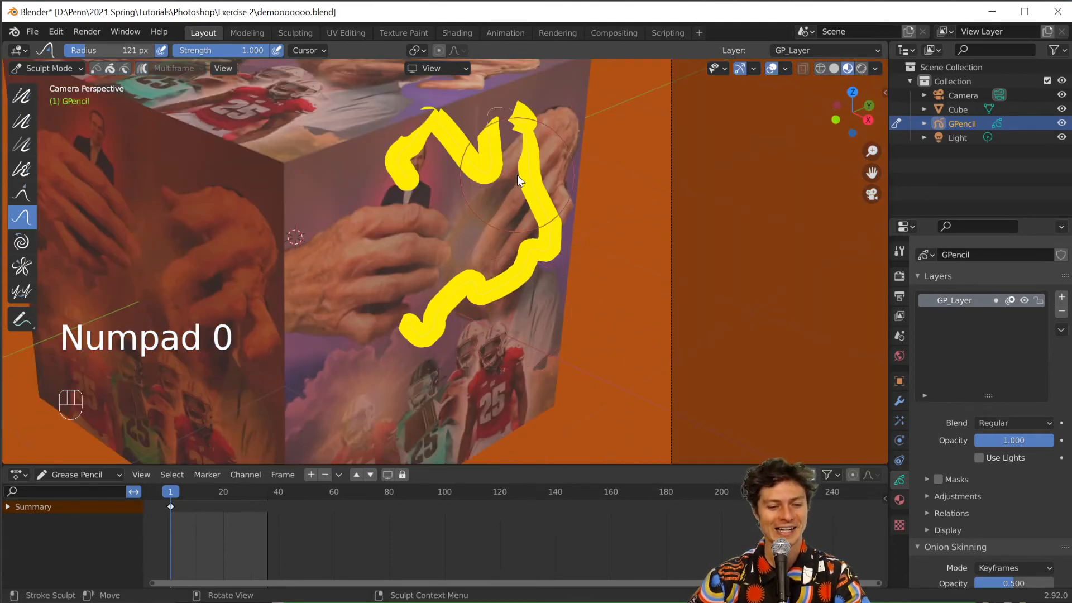
click(15, 69)
click(33, 132)
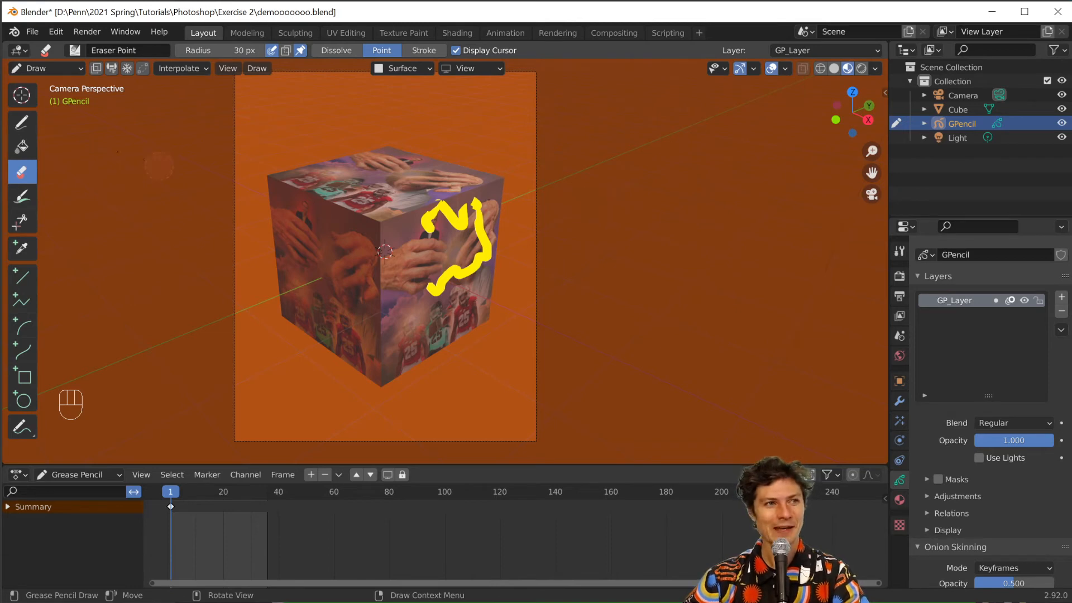
mouse_move(463, 208)
mouse_down()
mouse_move(427, 215)
mouse_move(462, 221)
mouse_move(491, 263)
mouse_move(430, 288)
mouse_up()
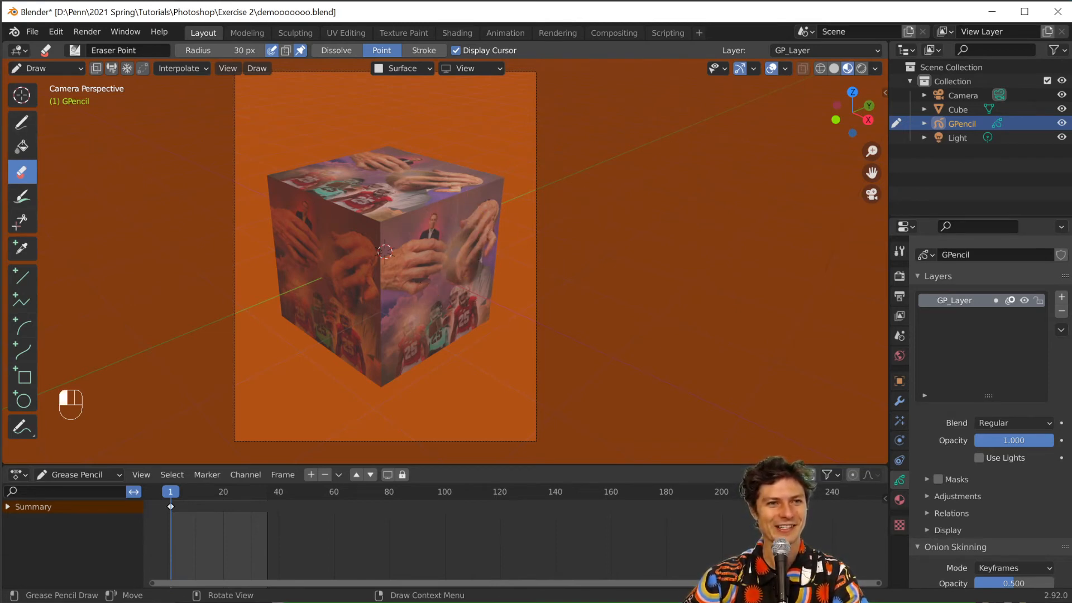
shift+middle_drag(430, 288, 542, 311)
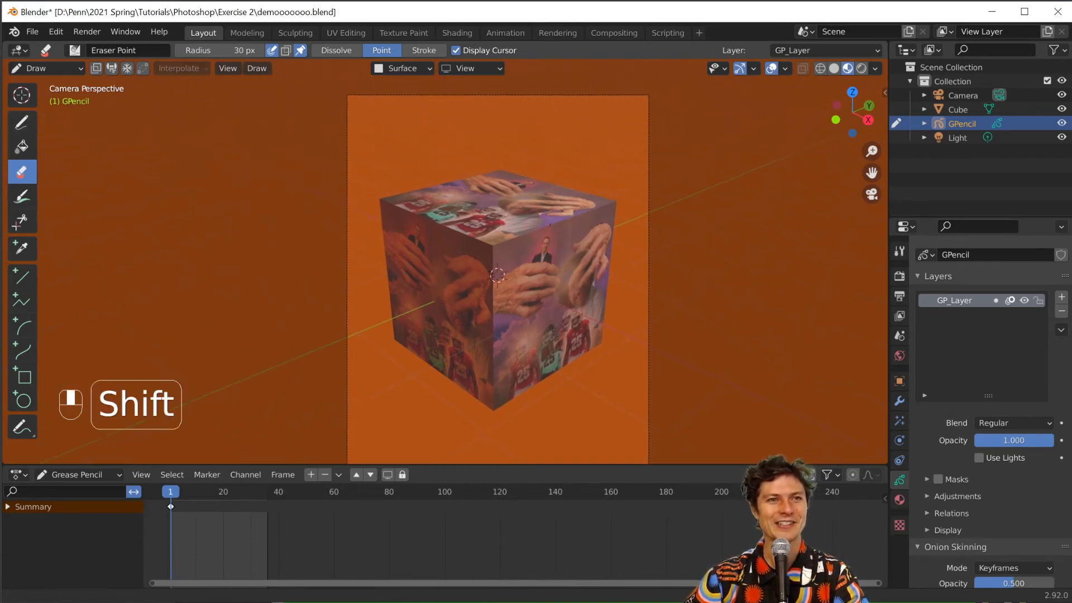
shift+middle_drag(497, 275, 499, 261)
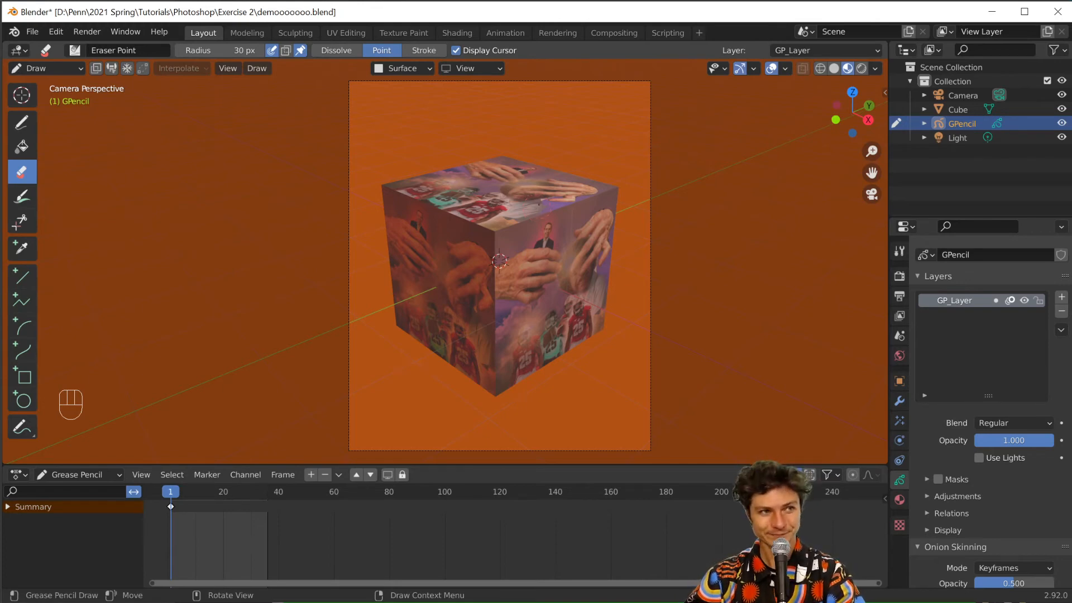
click(21, 122)
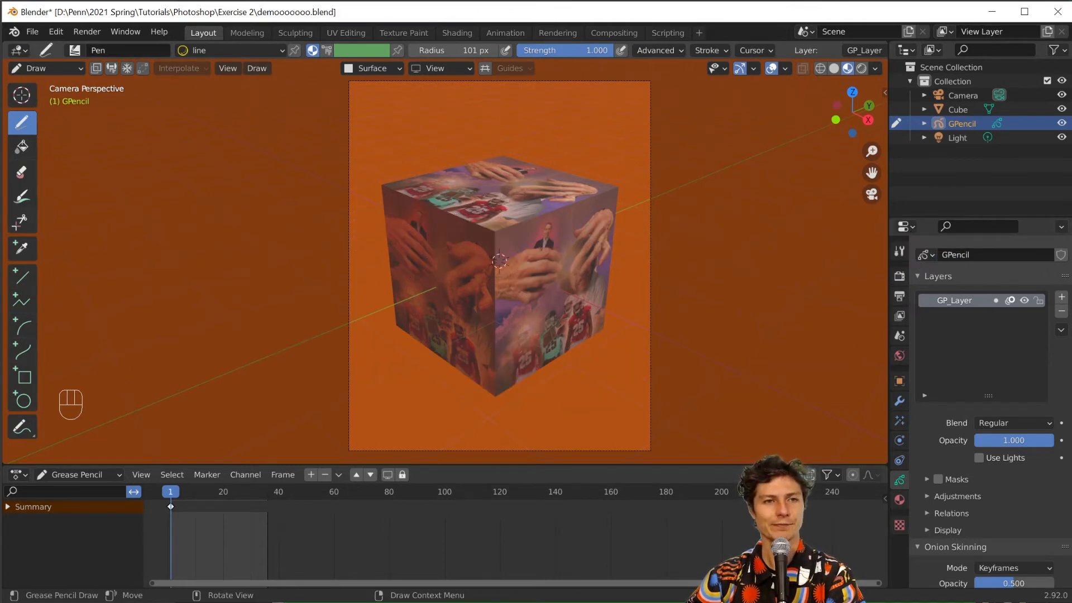
- Draw one yellow loop per frame on frames 1 to 3, moving from the cube's image-textured front-right face up across its top edge
mouse_move(552, 237)
mouse_down()
mouse_move(529, 293)
mouse_move(576, 258)
mouse_move(555, 241)
mouse_up()
key(Right)
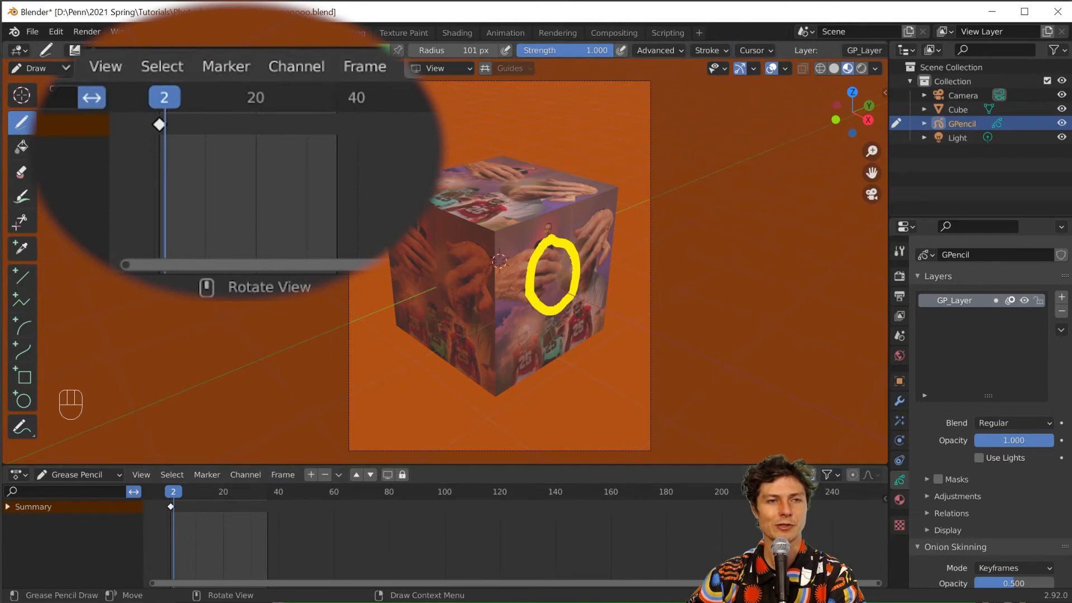
mouse_move(569, 222)
mouse_down()
mouse_move(550, 238)
mouse_move(566, 285)
mouse_move(605, 229)
mouse_move(574, 225)
mouse_up()
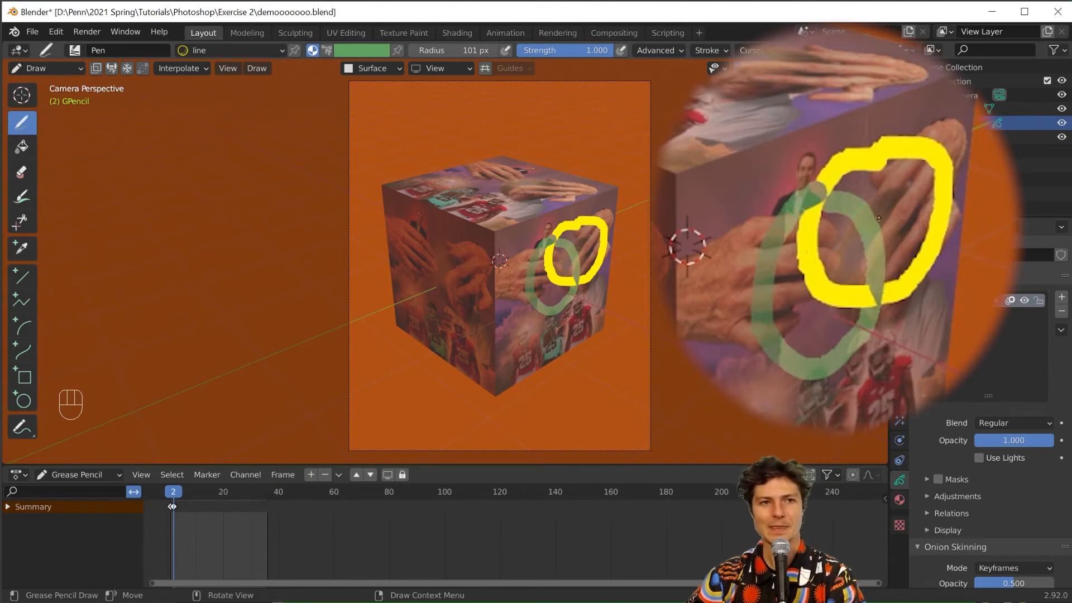
key(Right)
key(Left)
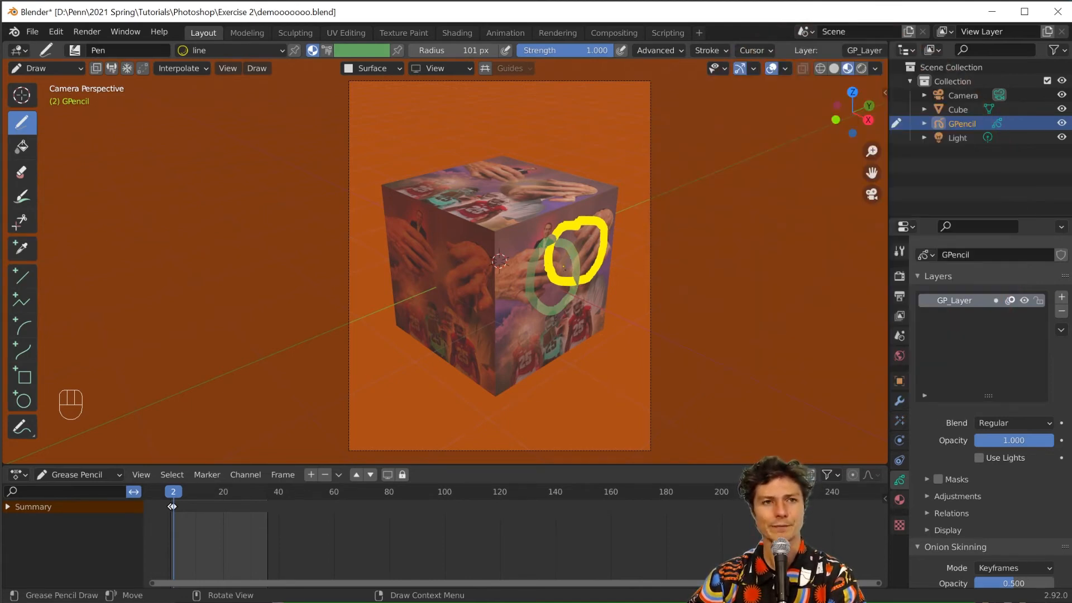
key(Right)
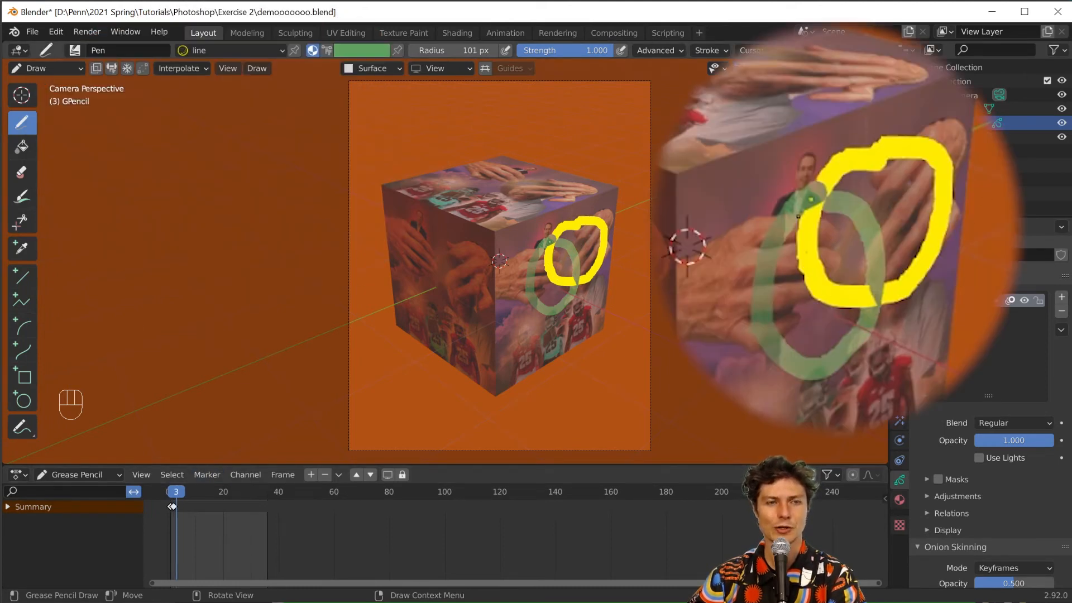
mouse_move(528, 192)
mouse_down()
mouse_move(545, 229)
mouse_move(580, 238)
mouse_move(595, 197)
mouse_move(529, 191)
mouse_up()
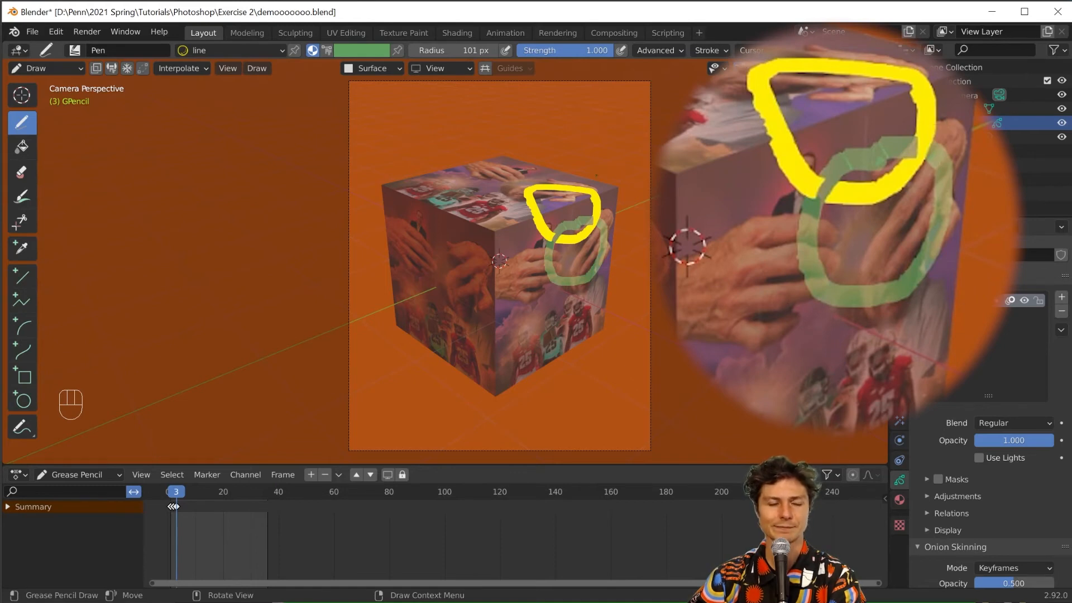
- Continue the frame-by-frame animation from frame 4 to 36, drawing one yellow loop per frame that travels around the cube's top and side faces
key(Right)
mouse_move(537, 171)
mouse_down()
mouse_move(518, 208)
mouse_move(551, 182)
mouse_move(540, 171)
mouse_move(504, 207)
mouse_move(507, 168)
mouse_move(443, 185)
mouse_move(485, 196)
mouse_up()
key(Right)
key(Right)
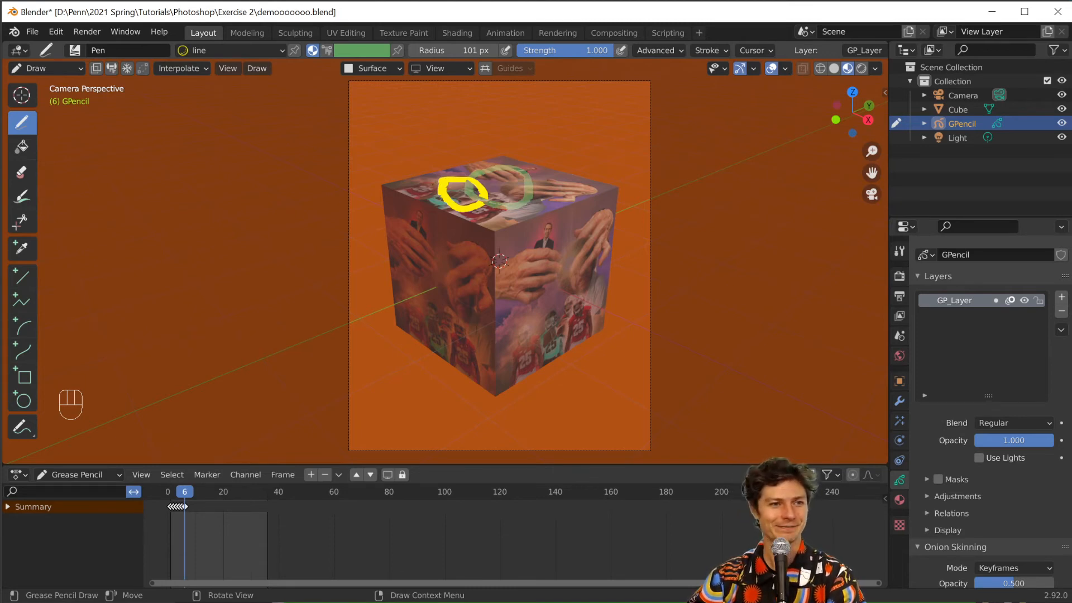
key(Right)
key(Right)
key(Right)
key(Right)
key(Right)
key(Right)
key(Right)
key(Right)
key(Right)
key(Right)
key(Right)
key(Right)
key(Right)
key(Right)
key(Right)
key(Right)
key(Right)
key(Right)
key(Right)
key(Right)
key(ctrl+z)
key(Right)
drag(438, 223, 441, 228)
key(Right)
key(Right)
drag(437, 307, 444, 321)
key(Right)
key(Right)
drag(509, 260, 524, 239)
key(Right)
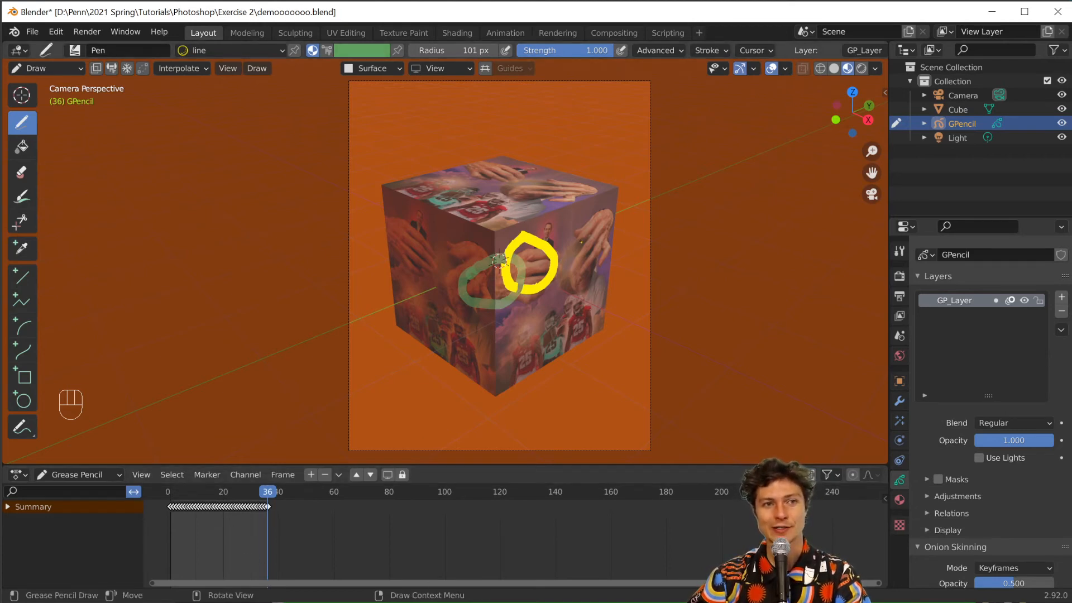
- Play back the loop animation, then change the Dope Sheet area to the Timeline editor and return to frame 1
key(space)
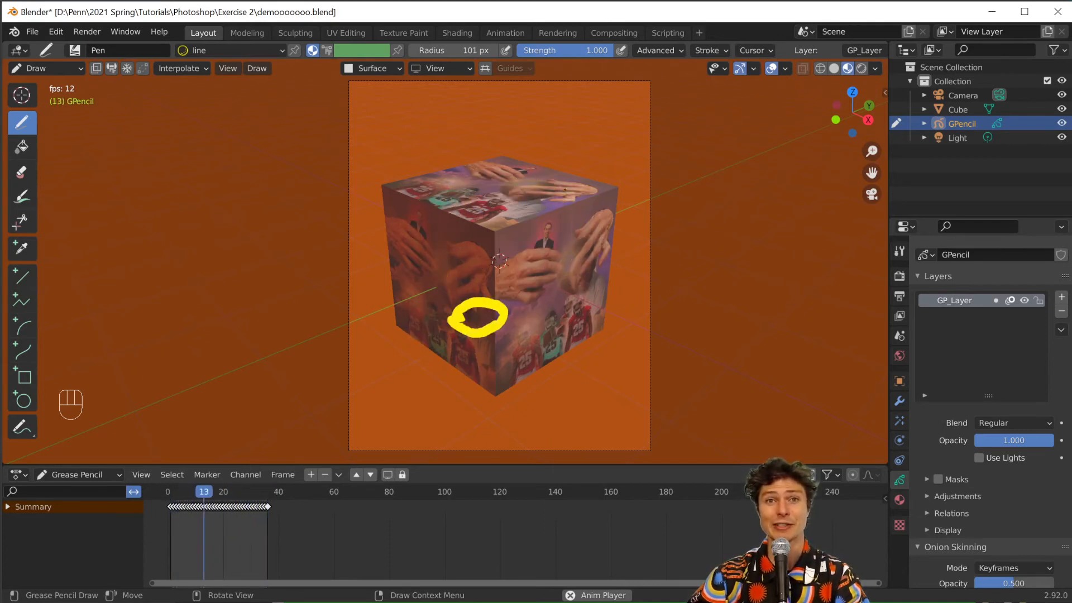
key(space)
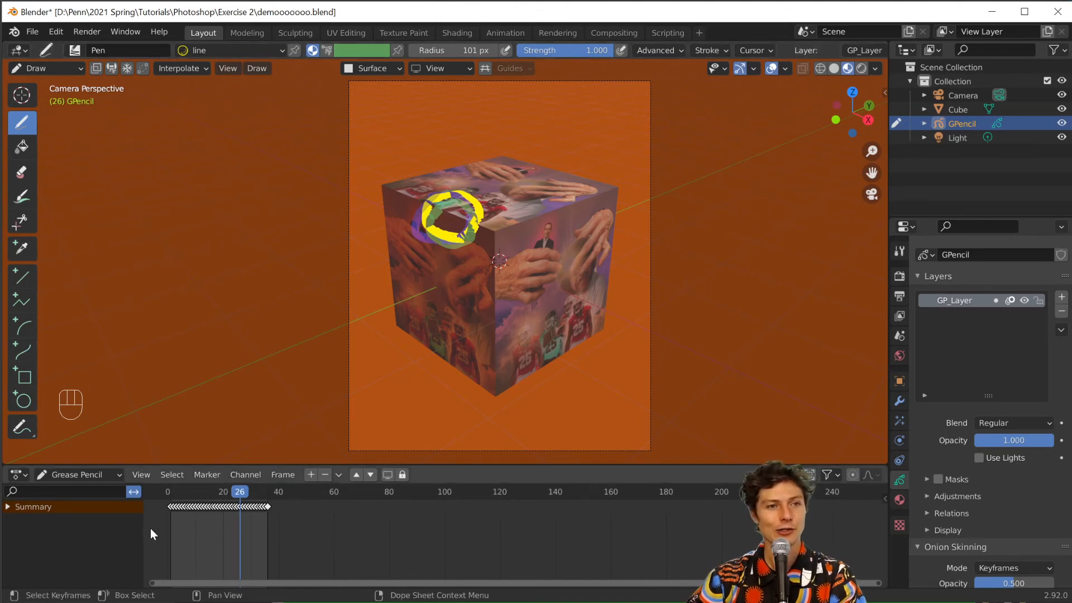
click(20, 474)
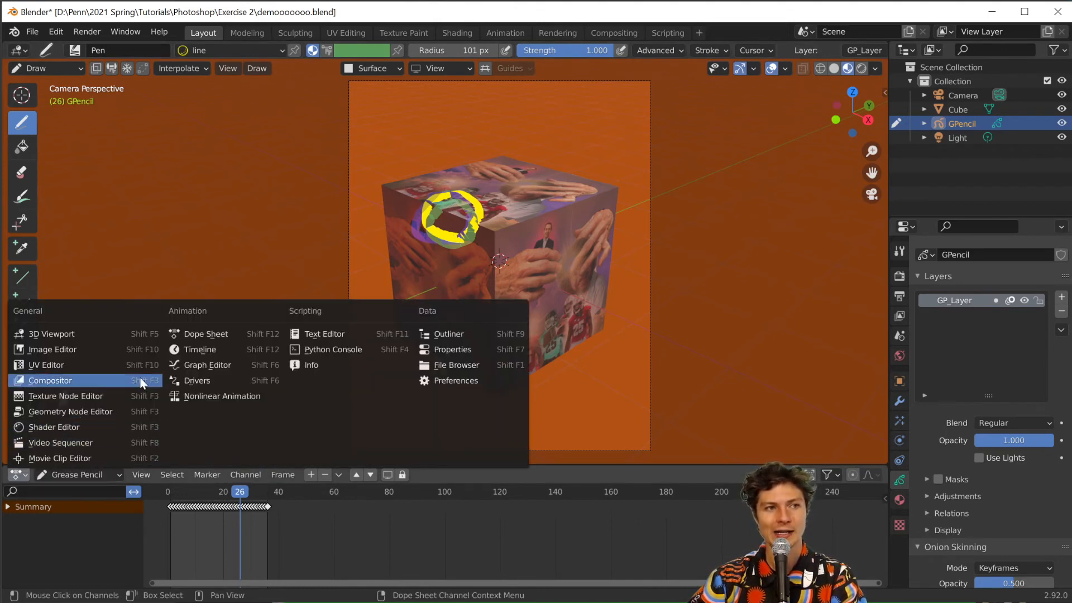
click(190, 350)
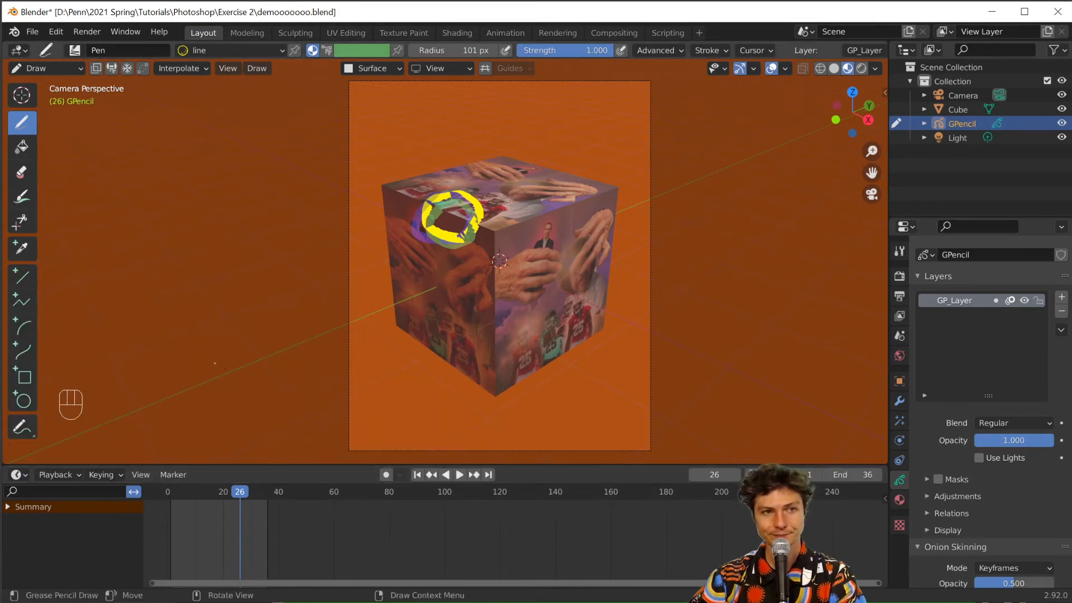
click(417, 474)
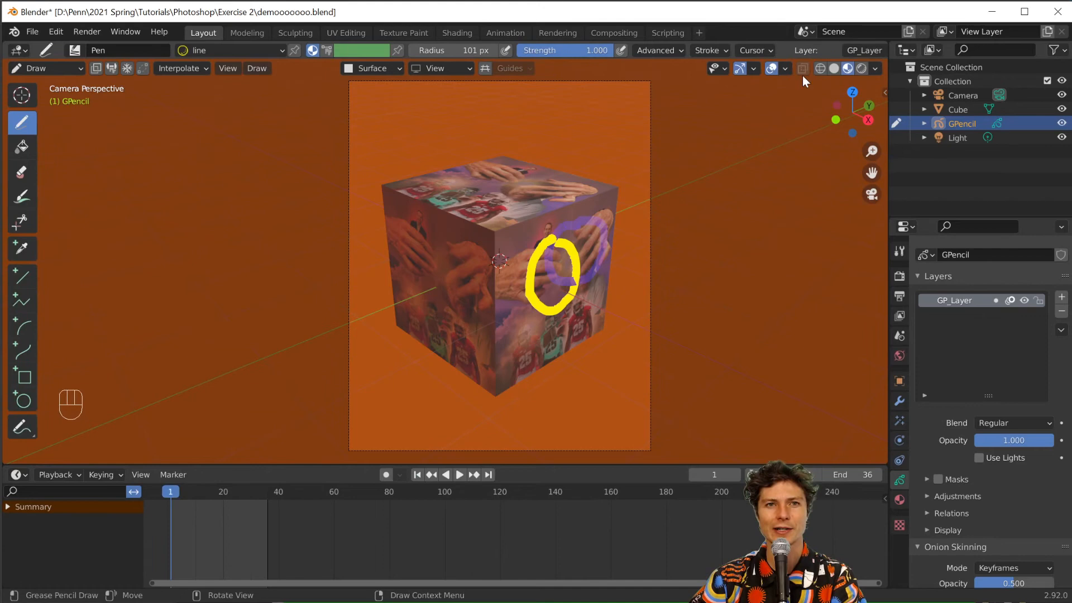
- Turn the viewport's Onion Skin overlay off and back on
click(786, 69)
click(698, 406)
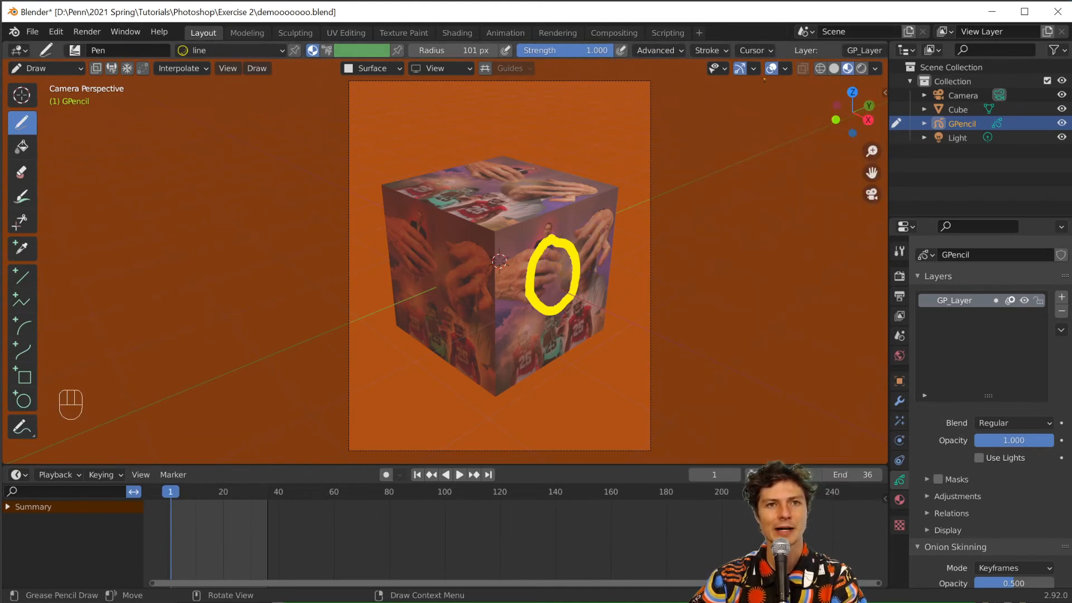
click(786, 69)
click(696, 407)
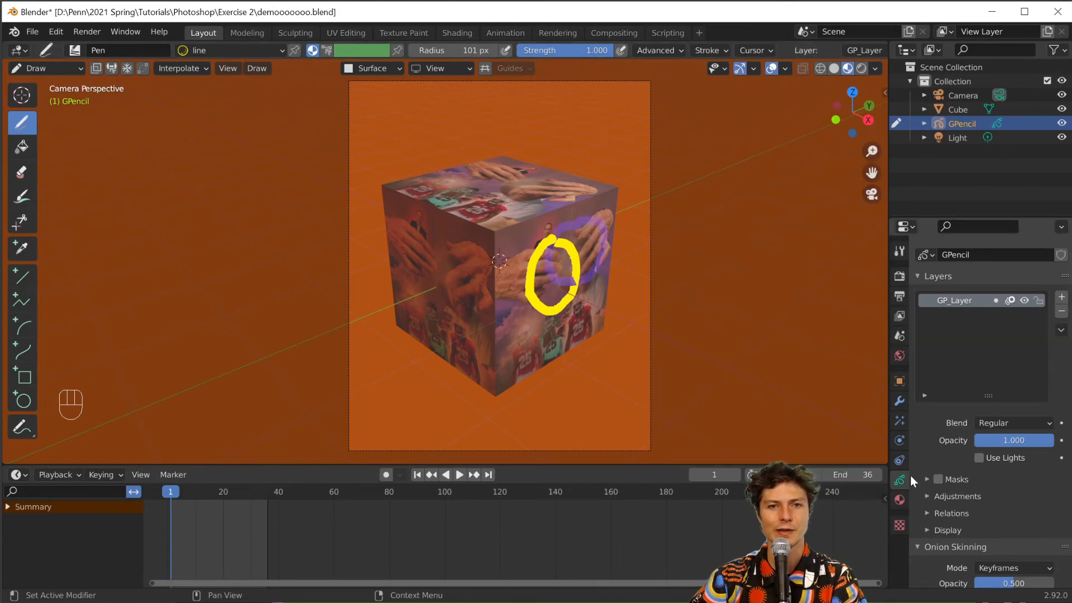
- Disable onion skinning on GP_Layer and save the file
click(1013, 300)
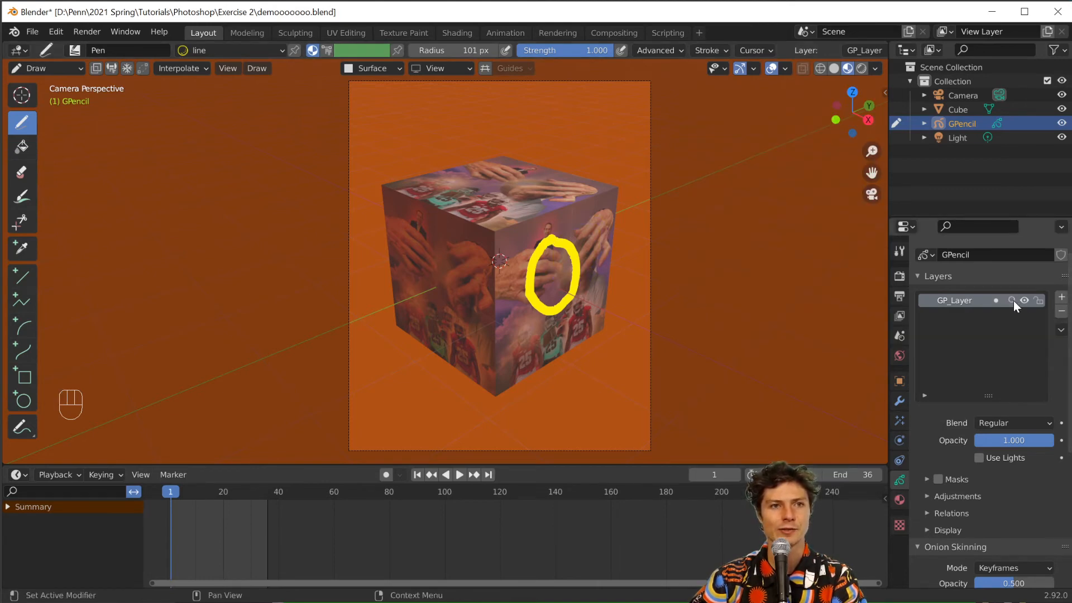
key(ctrl+s)
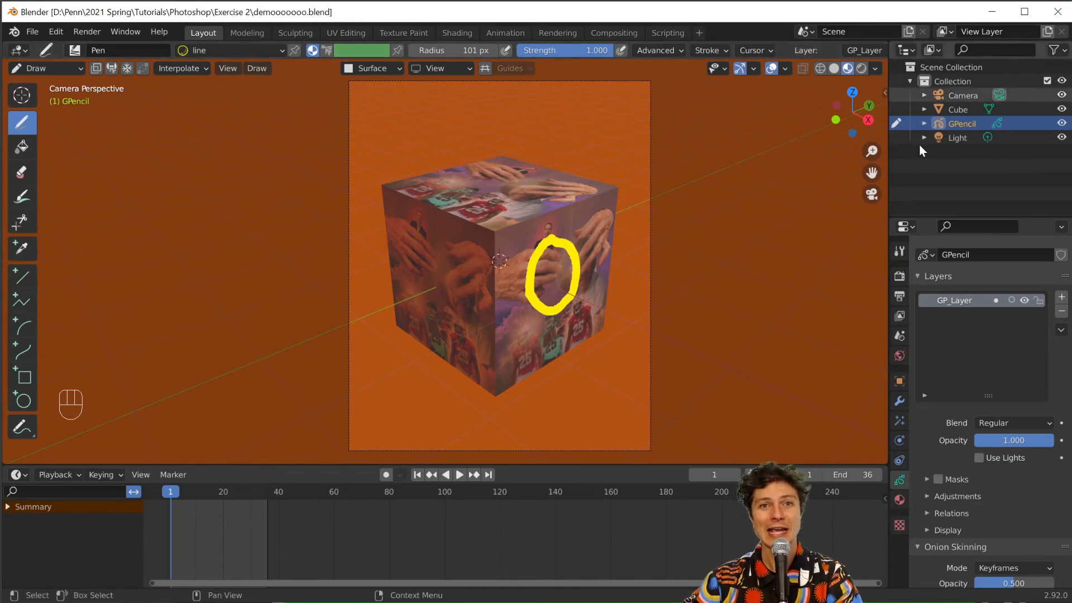
- Widen the Outliner and Properties area and switch the Grease Pencil object from Draw mode to Object Mode
drag(890, 162, 779, 162)
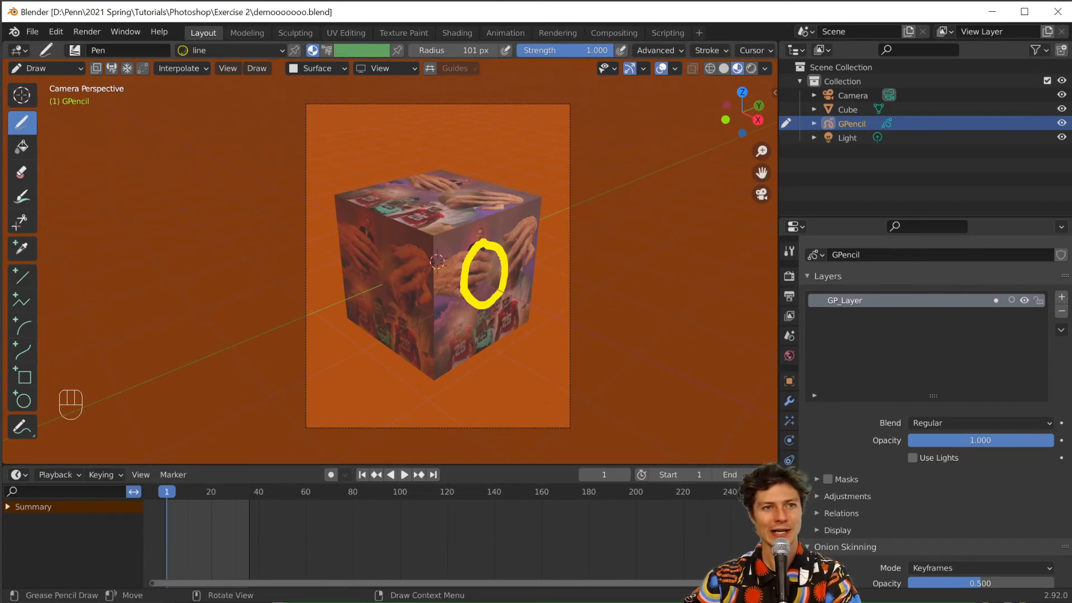
key(shift+a)
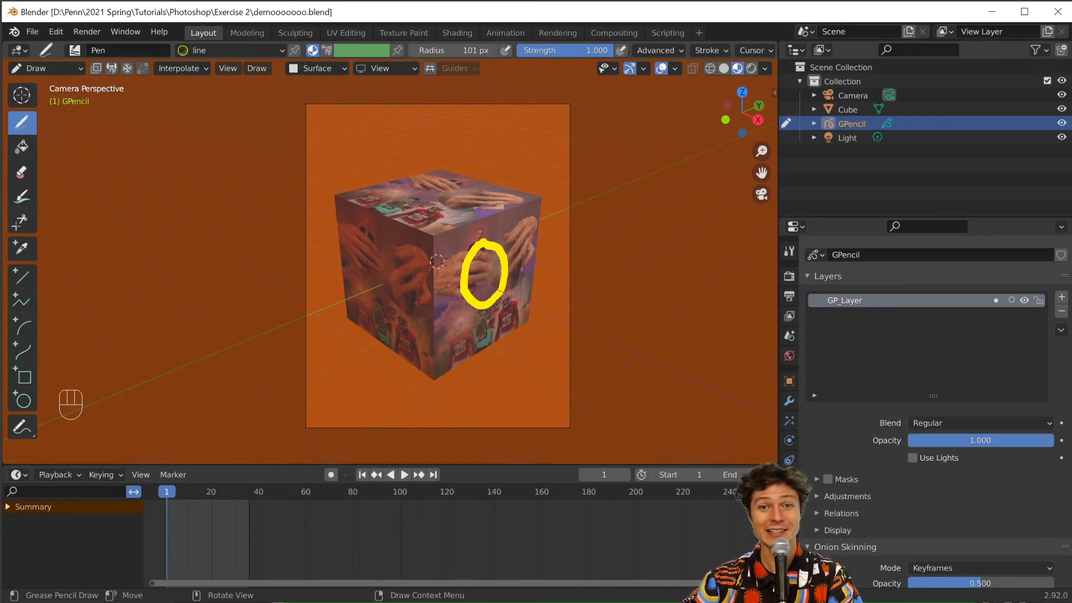
click(43, 68)
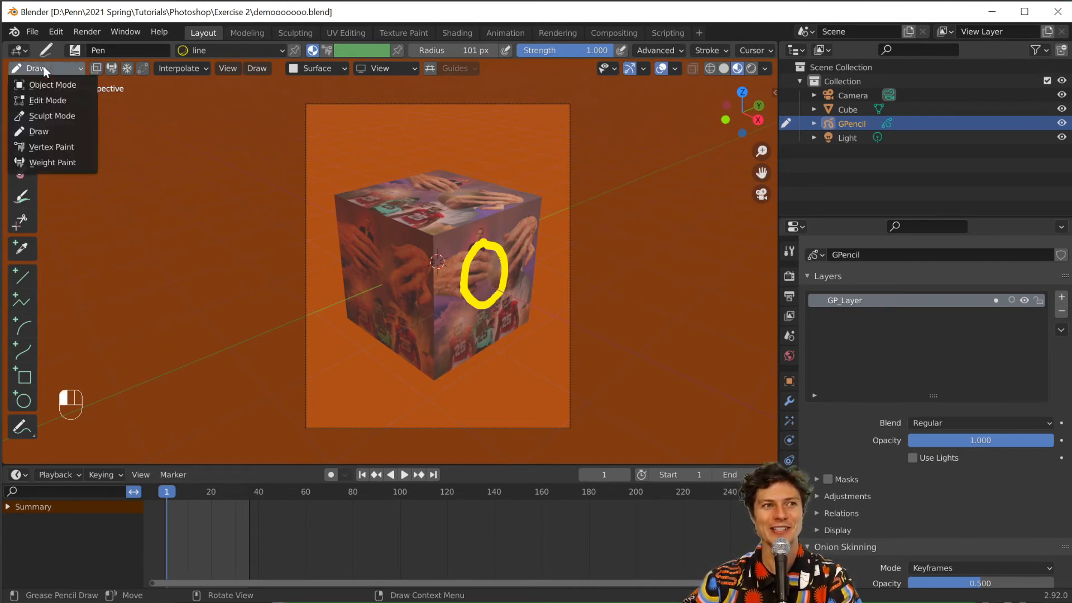
click(44, 81)
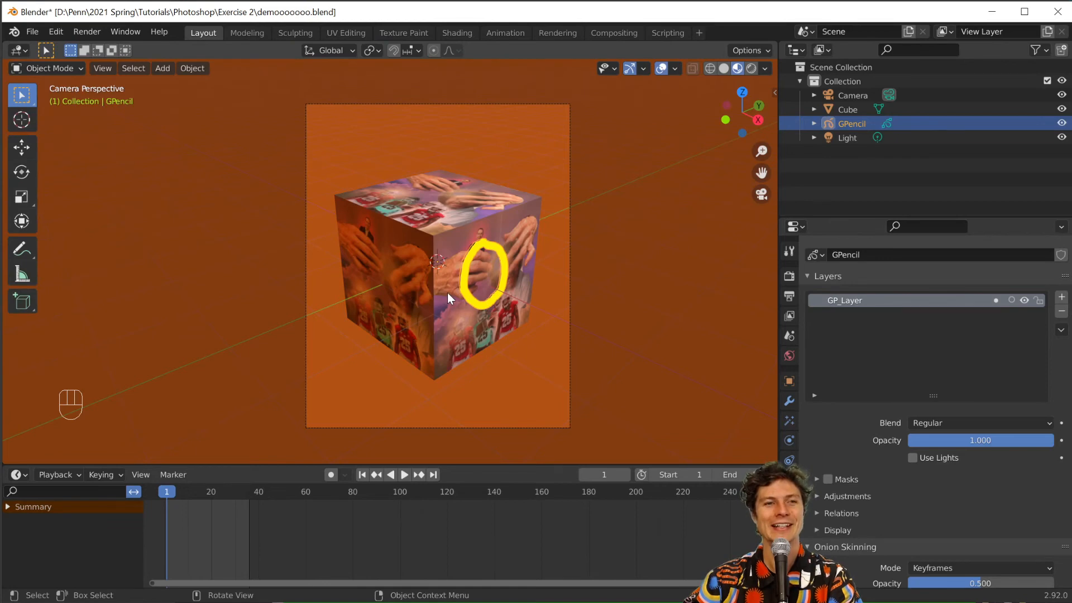
key(ctrl+z)
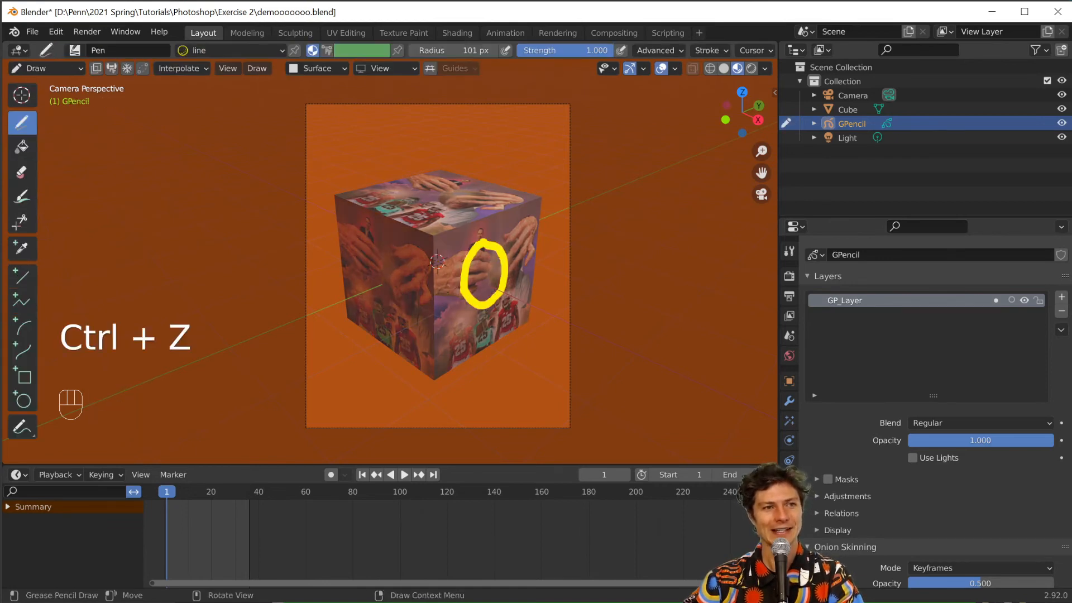
click(22, 65)
click(25, 85)
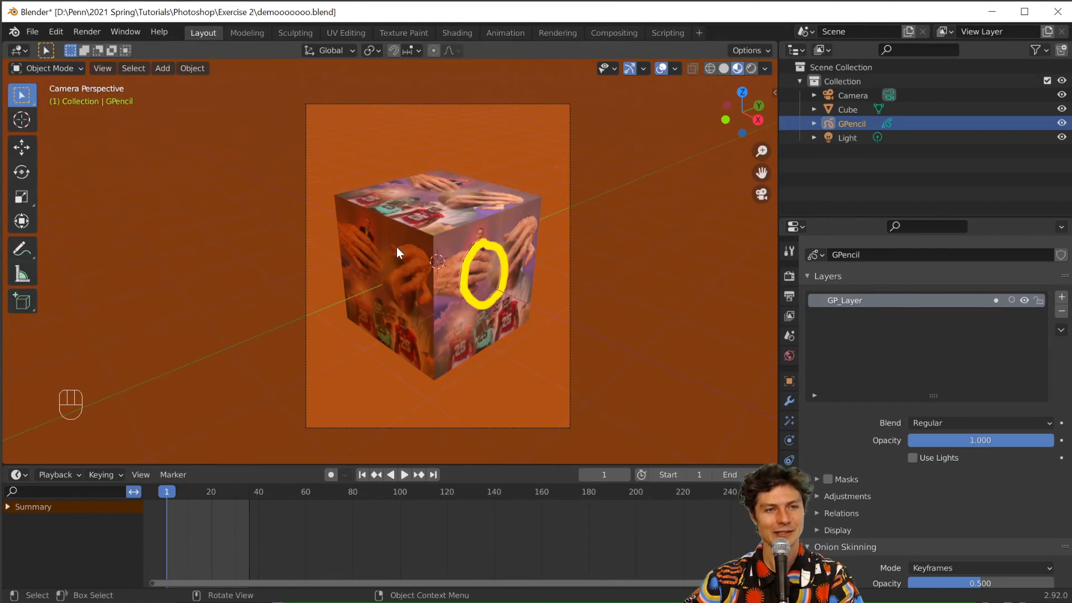
- Deselect everything, add a Plain Axes Empty at the 3D cursor and check it from another angle before returning to the camera view
key(a)
key(a)
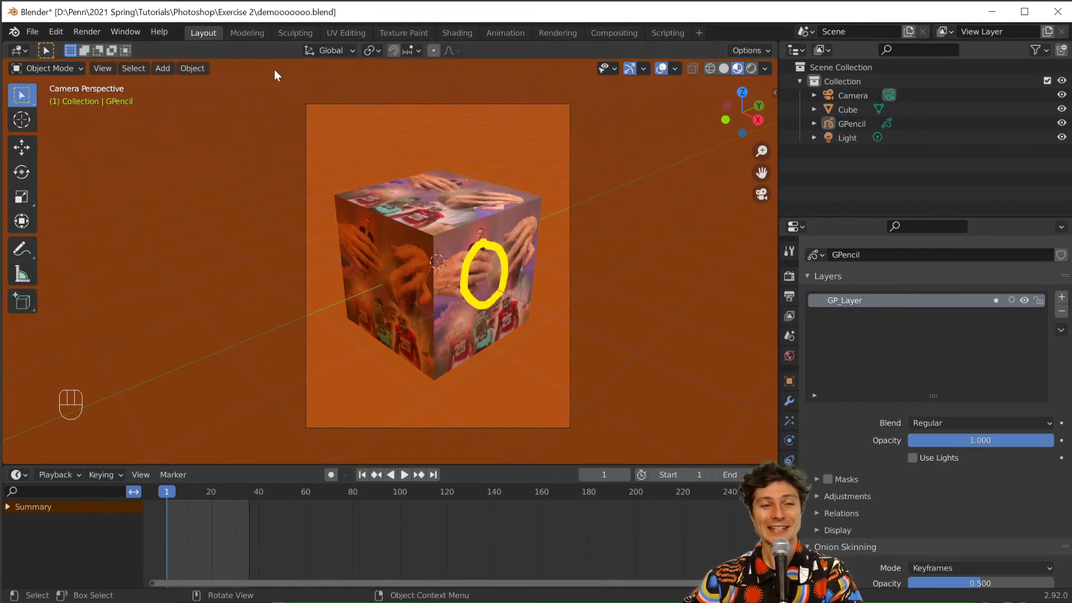
key(shift)
key(shift+a)
mouse_move(484, 240)
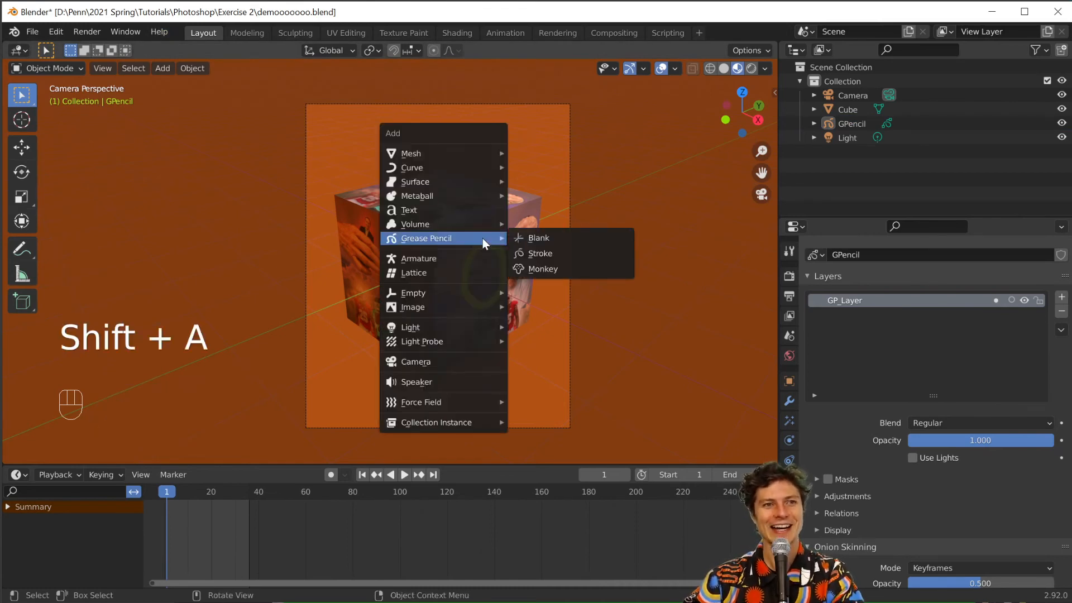
mouse_move(458, 291)
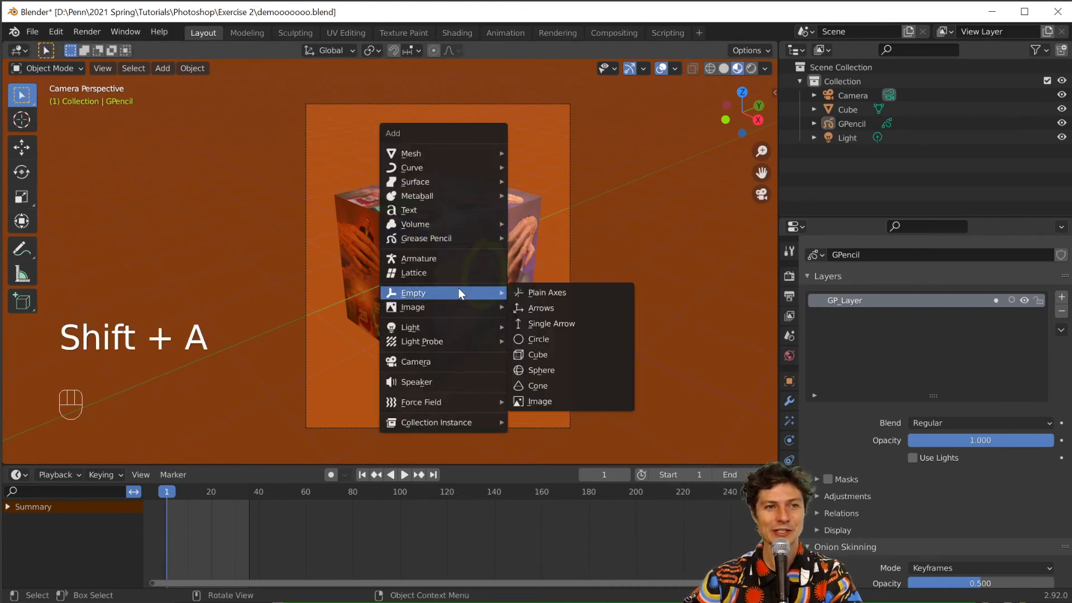
click(528, 293)
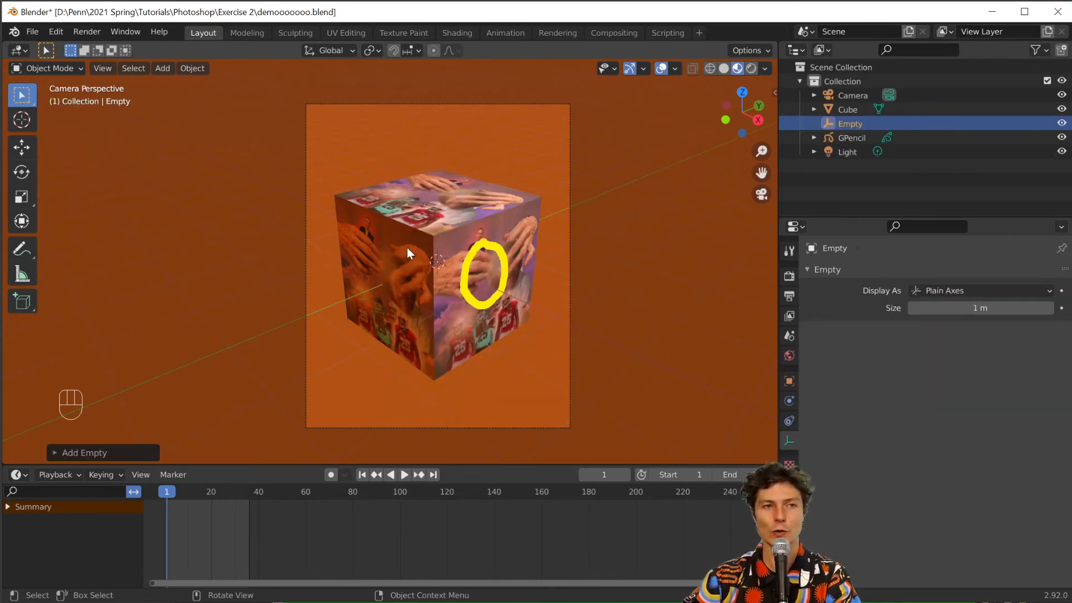
middle_drag(450, 249, 401, 270)
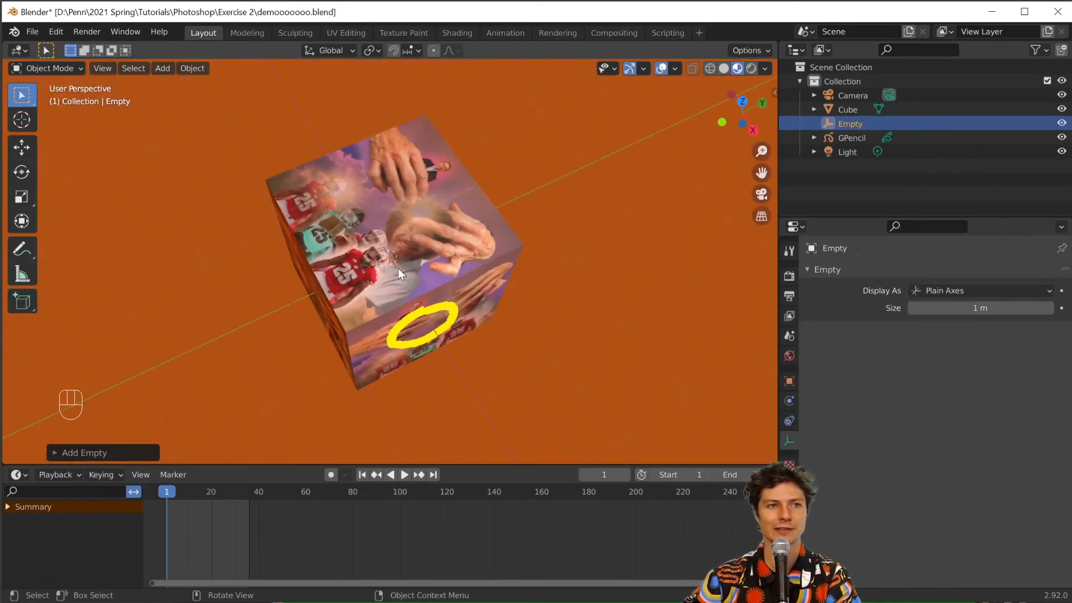
key(KP_0)
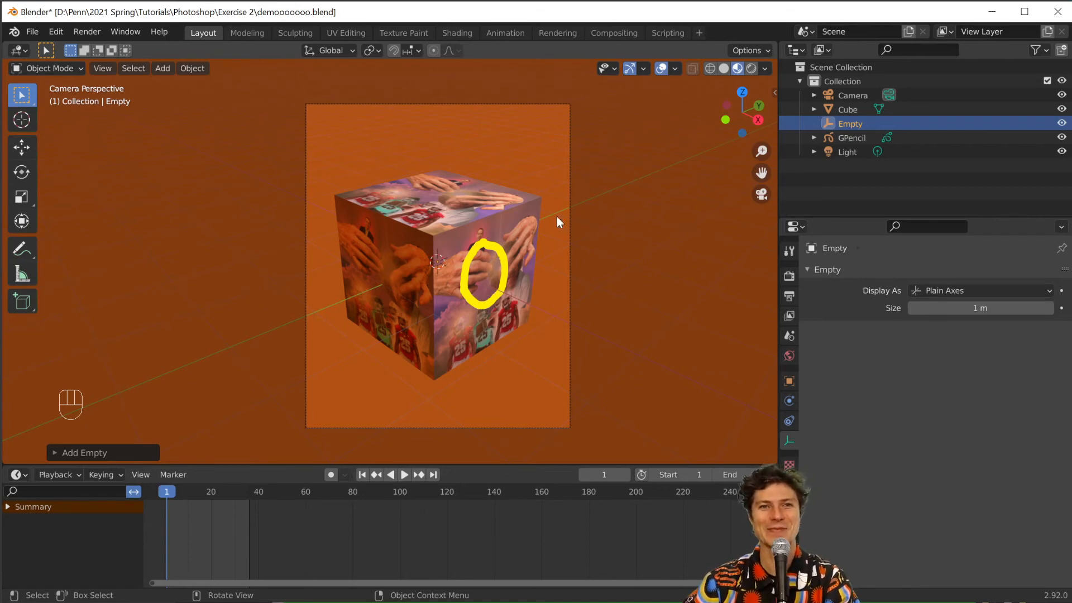
- Parent the GPencil object and the Cube to the Empty in the Outliner
click(847, 136)
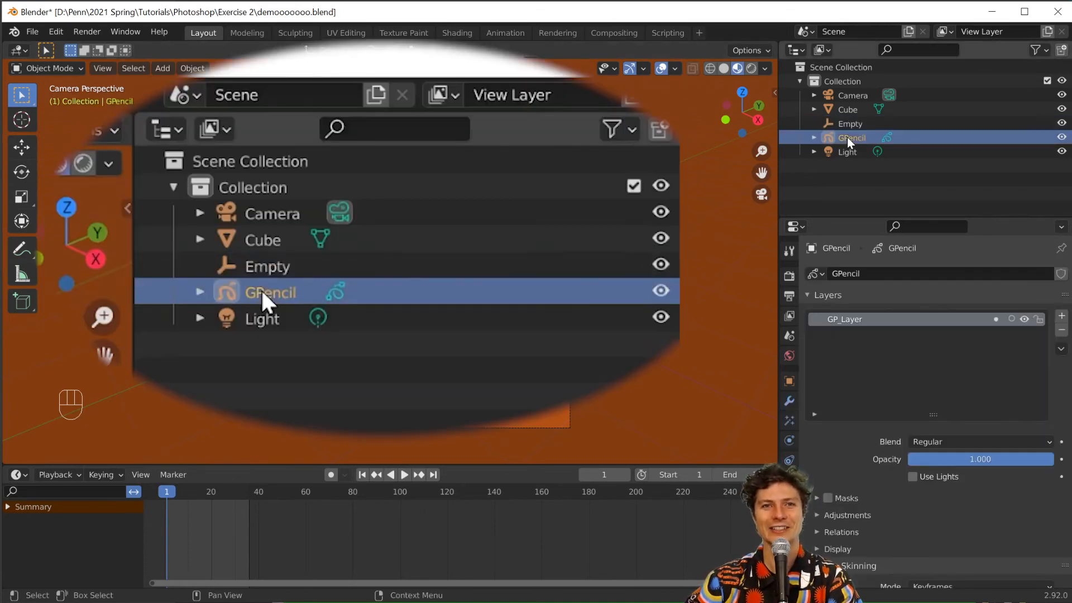
mouse_move(846, 136)
mouse_down()
mouse_move(860, 131)
mouse_move(855, 119)
mouse_up()
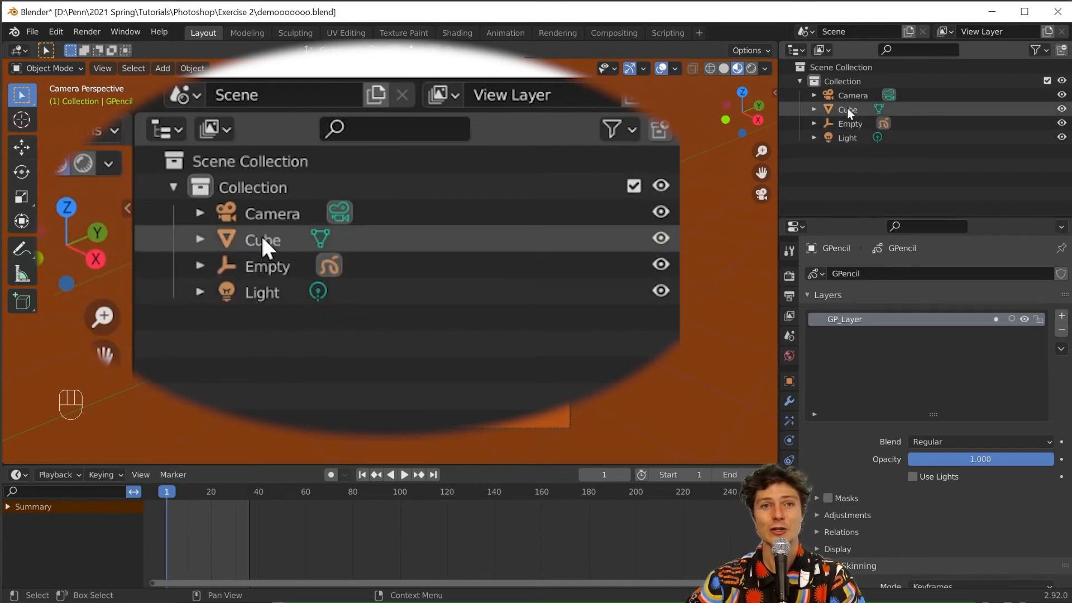
click(846, 108)
drag(853, 106, 854, 123)
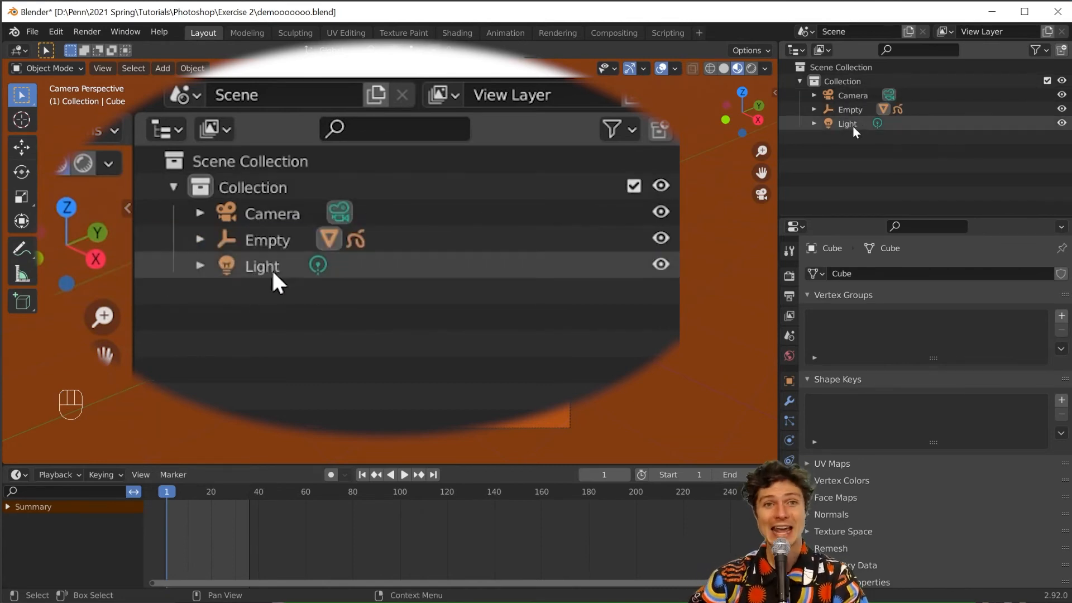
- Test-move the Empty with its children, and insert a Location, Rotation & Scale keyframe for it on frame 1
click(846, 110)
key(g)
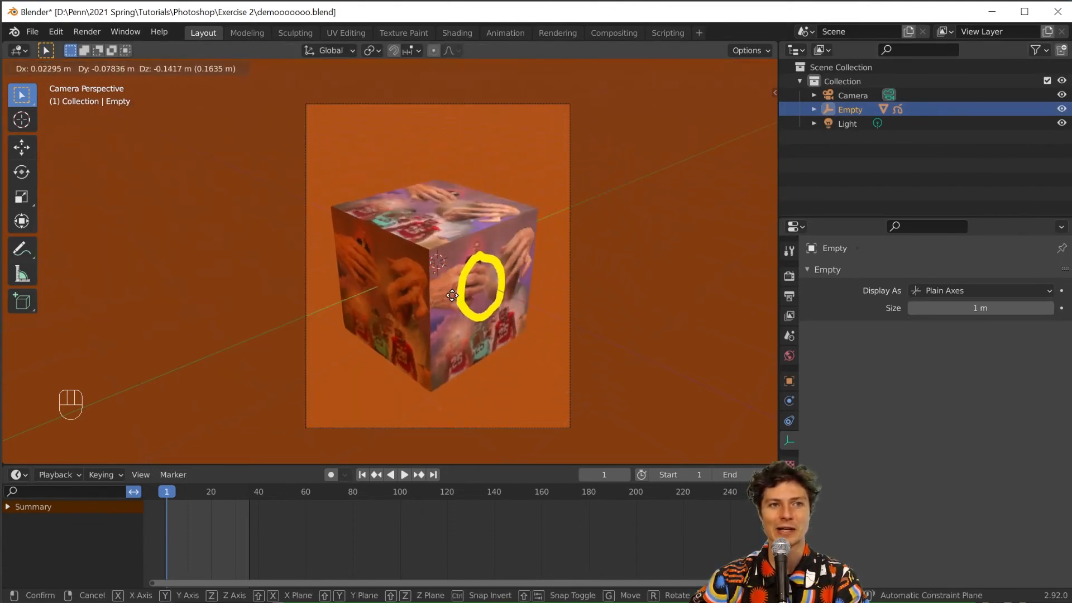
click(463, 274)
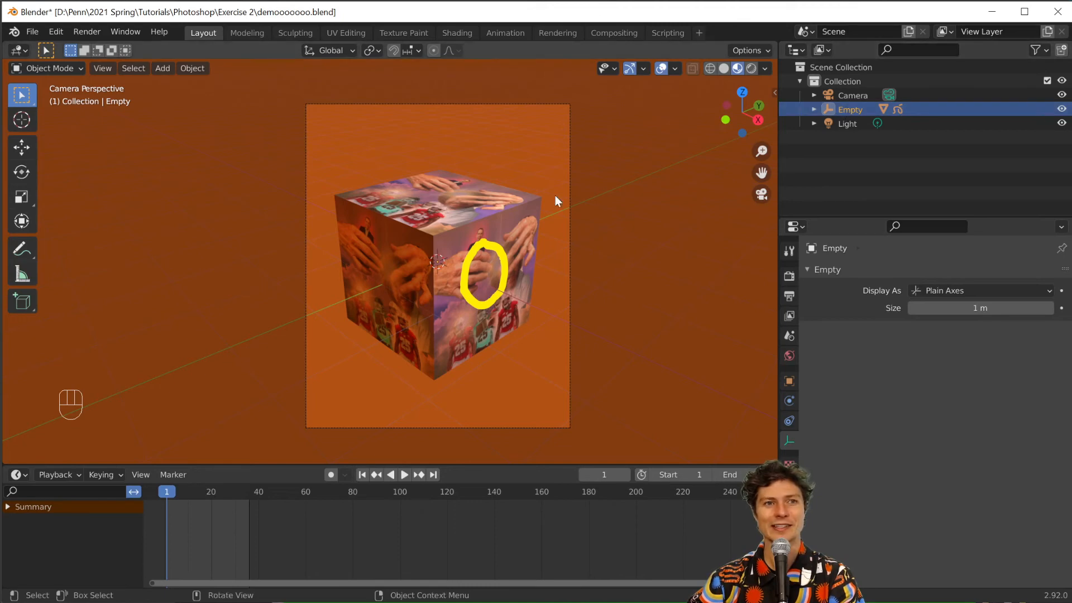
key(i)
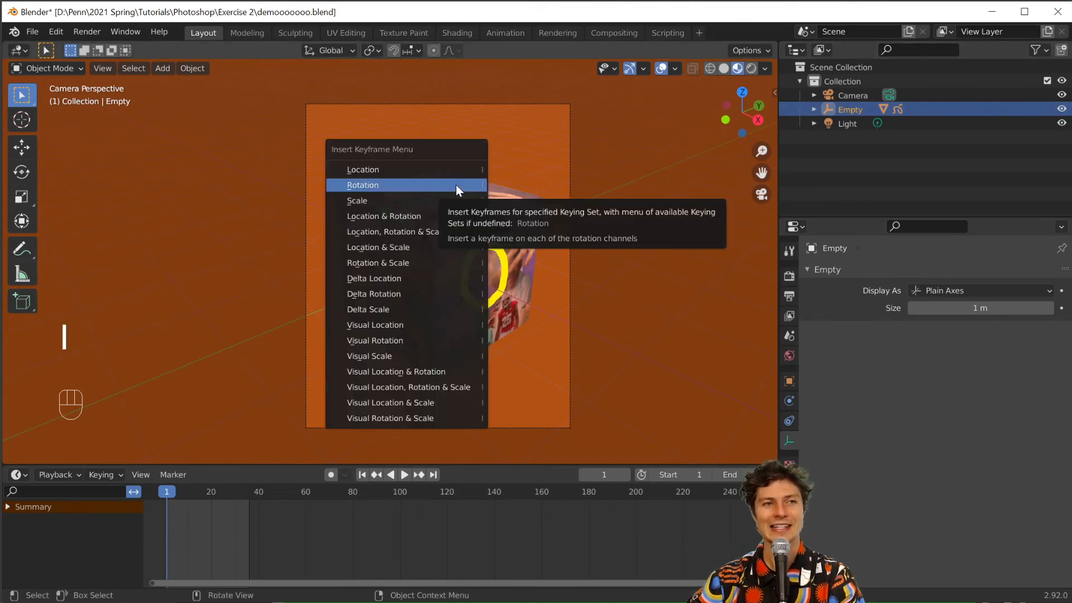
click(422, 232)
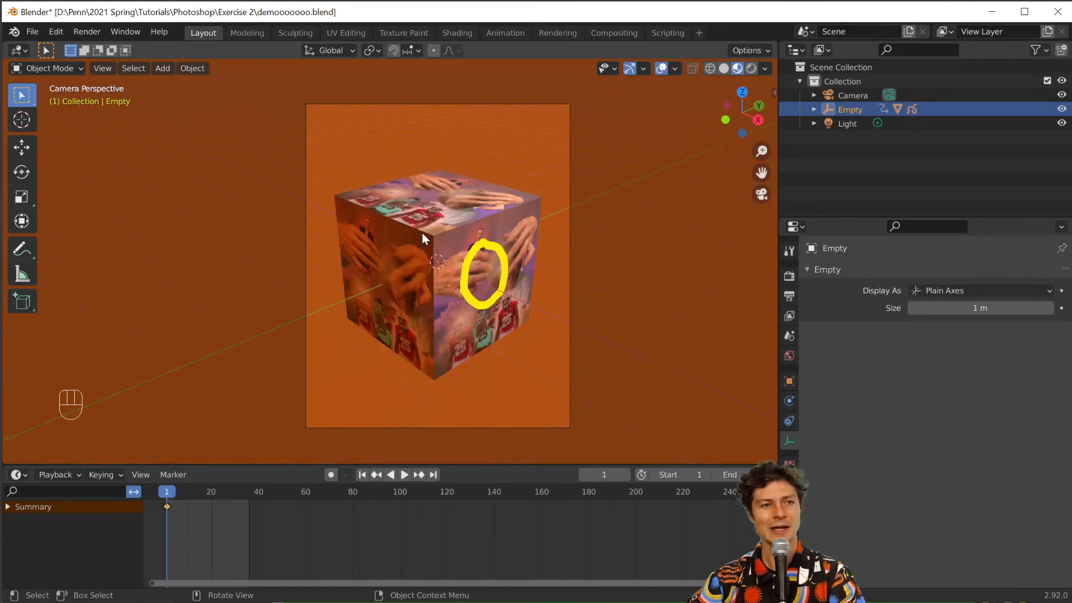
- On frame 19, rotate the Empty with its children freely and around the global Z axis so the cube is strongly tilted
drag(167, 496, 207, 494)
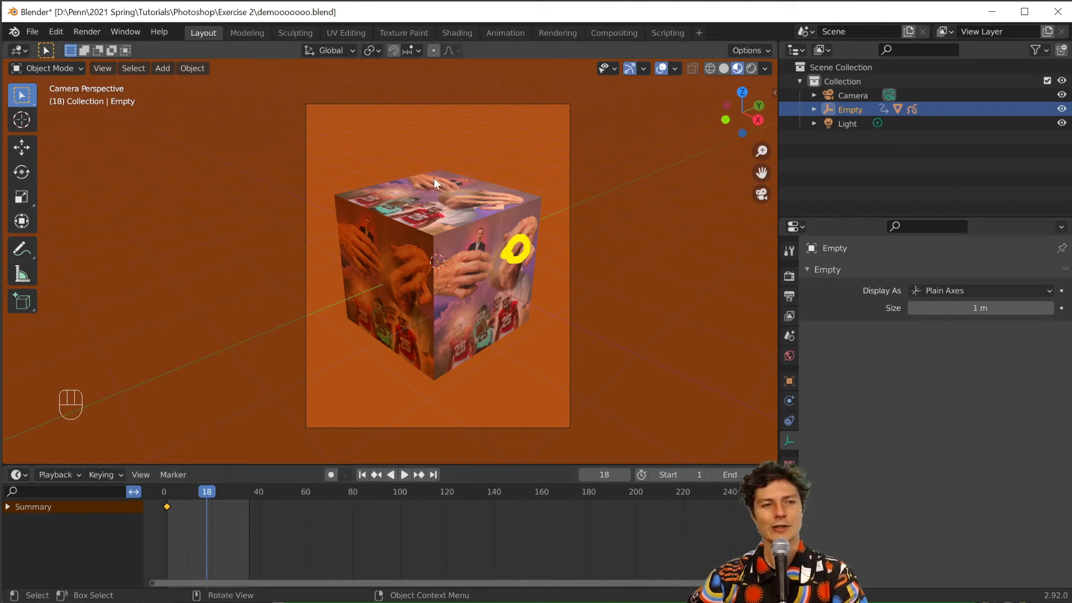
key(Right)
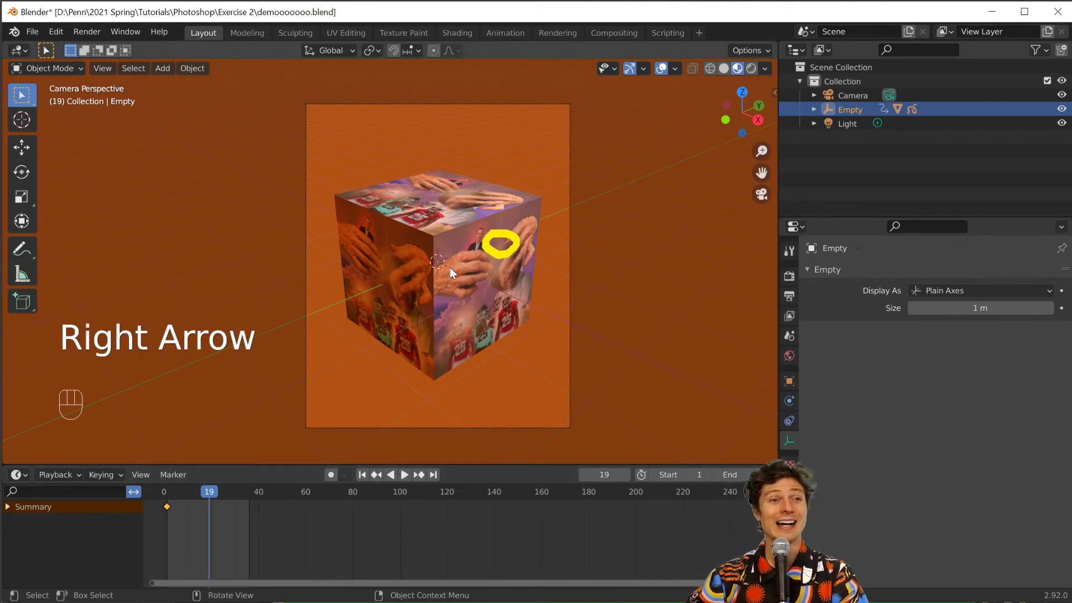
key(r)
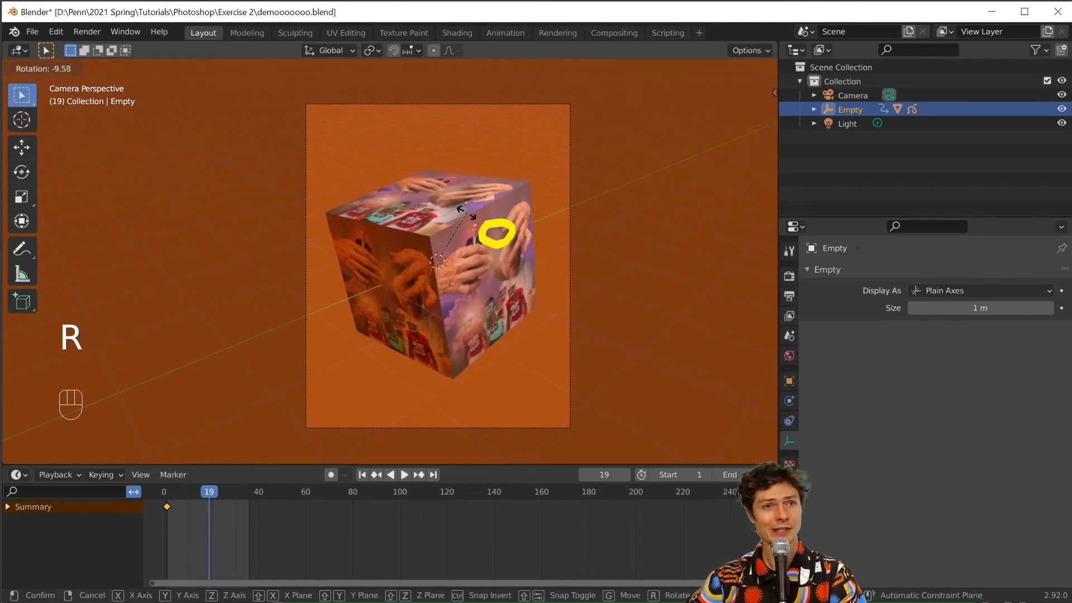
click(404, 210)
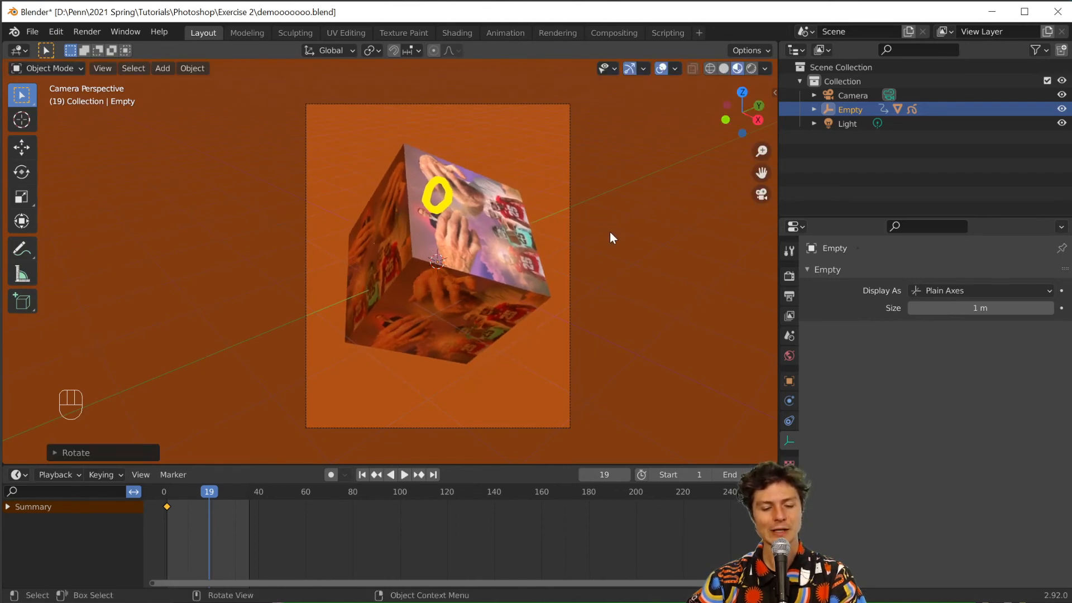
key(r)
key(z)
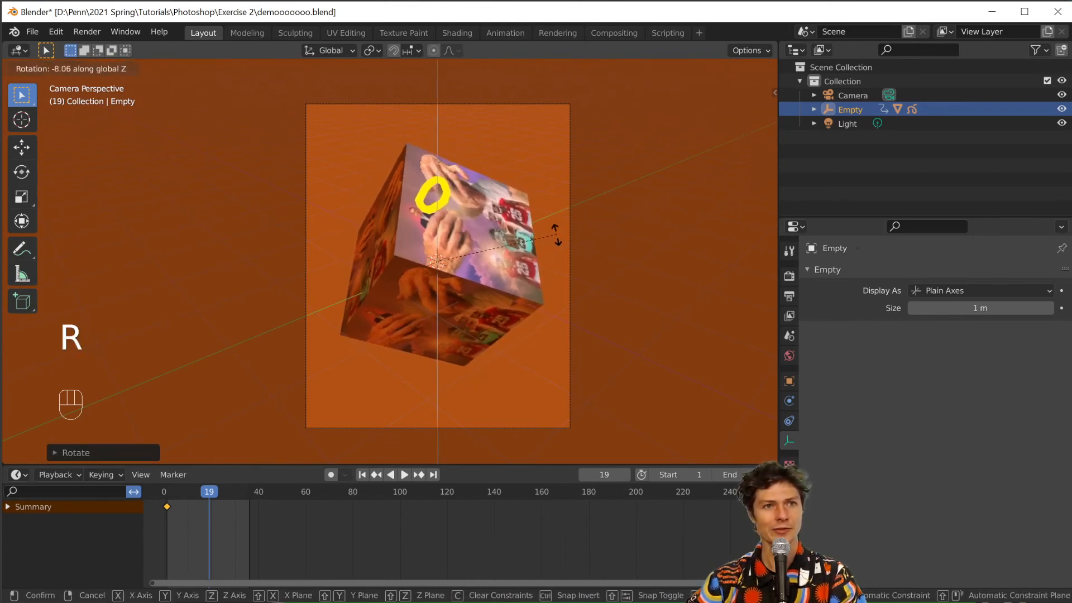
click(495, 266)
- Move the Empty upward by about 0.5 m and insert a keyframe for it on frame 19
key(g)
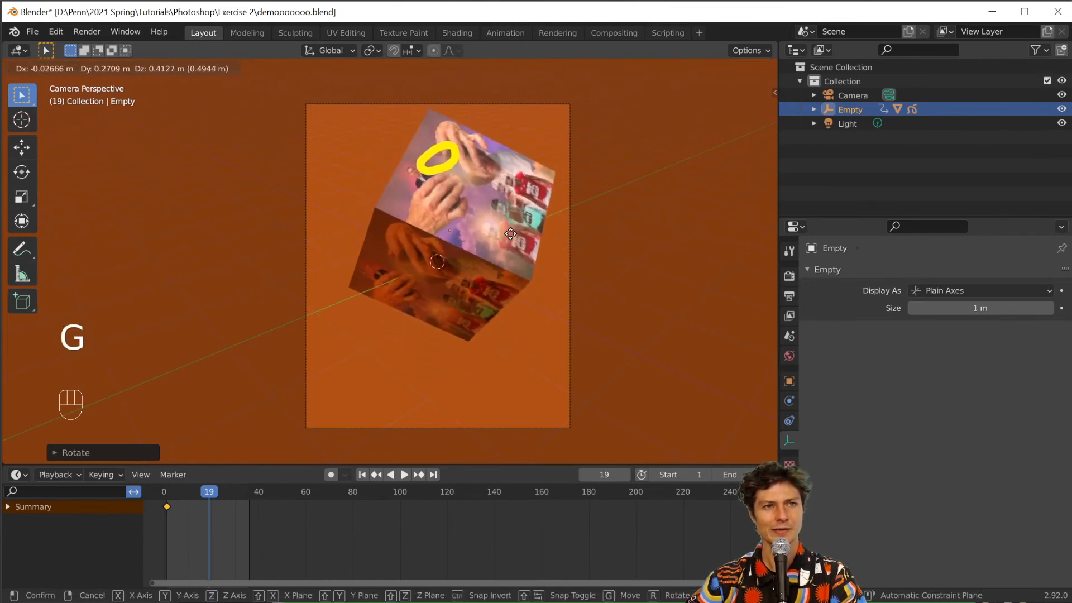
click(510, 233)
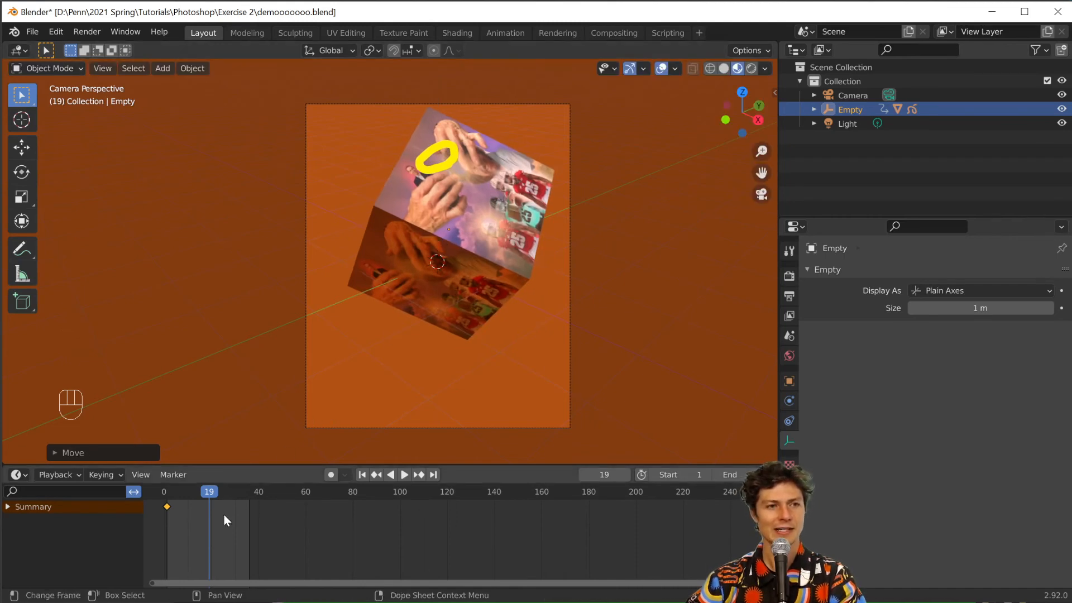
key(i)
click(480, 224)
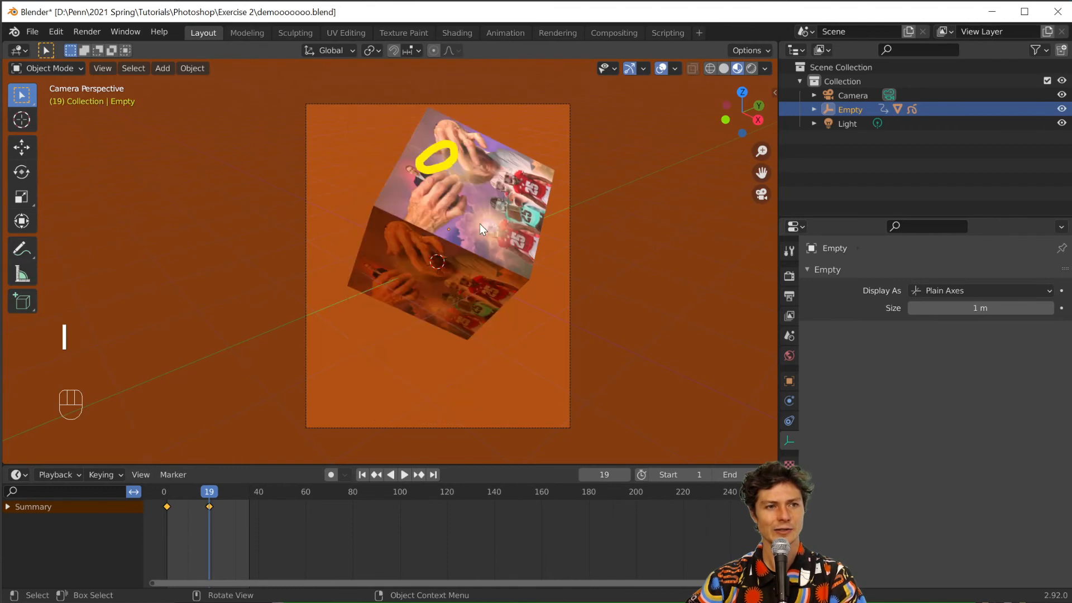
- Duplicate the Empty's frame 1 keyframe to frame 36 so the motion loops, and play back the animation
drag(179, 494, 208, 496)
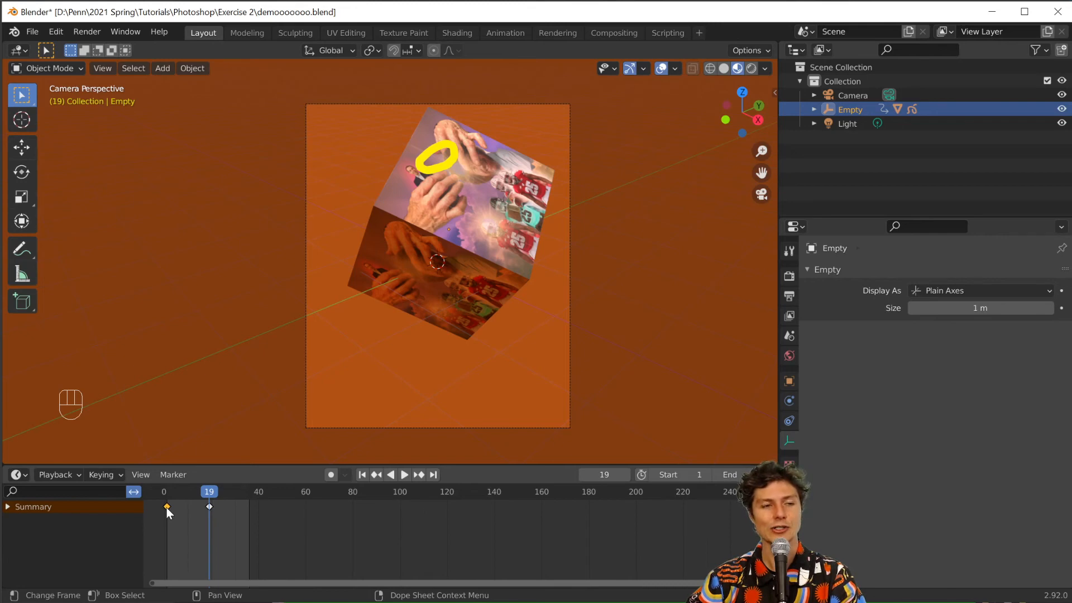
key(shift)
key(shift+d)
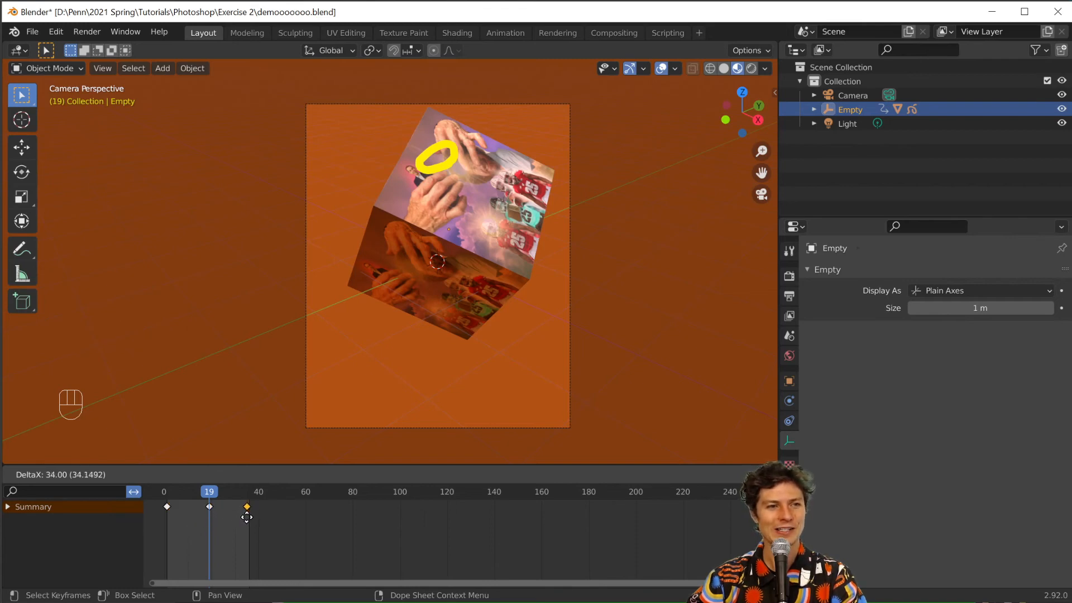
click(249, 517)
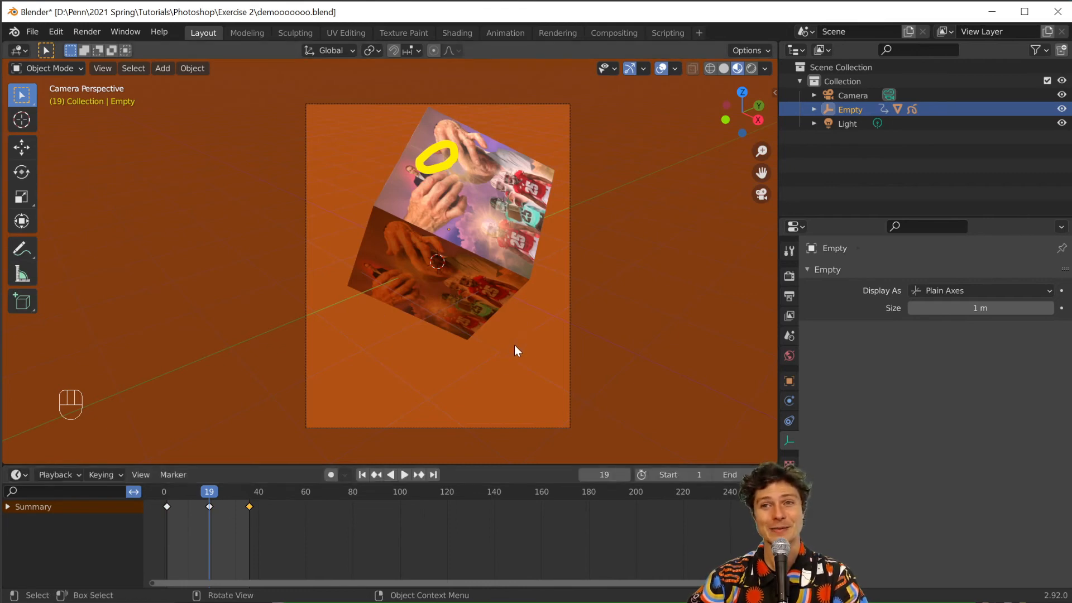
key(space)
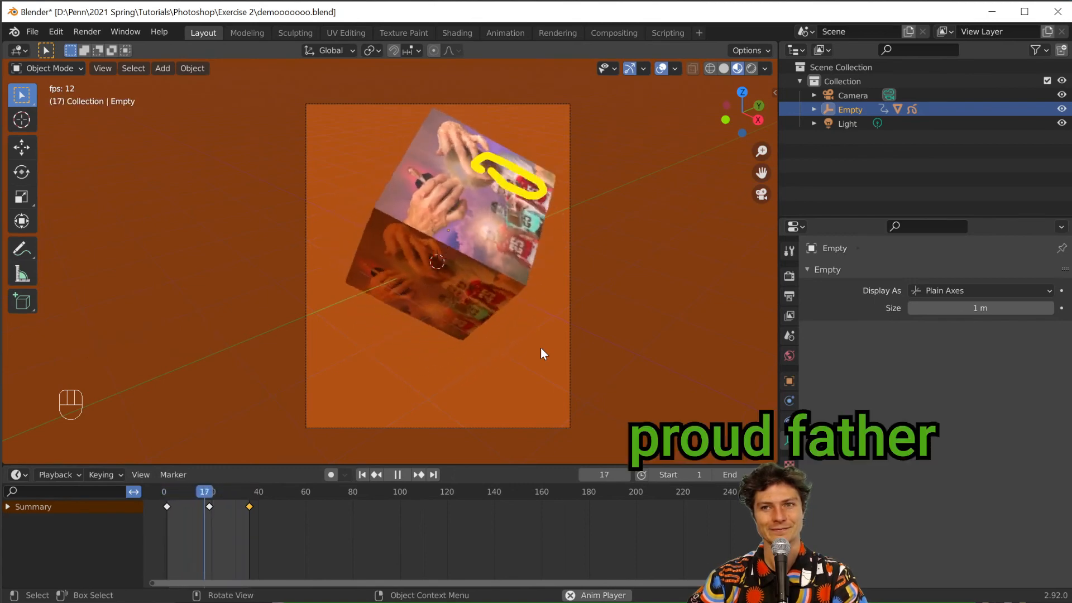
key(space)
- Save the scene file and render the full animation
key(ctrl+s)
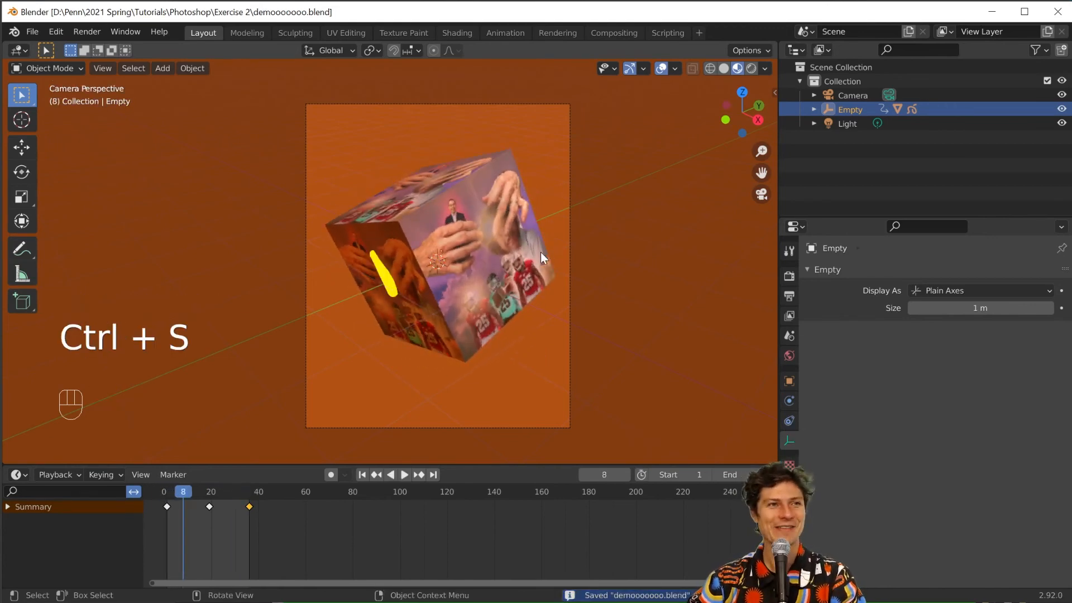
click(83, 32)
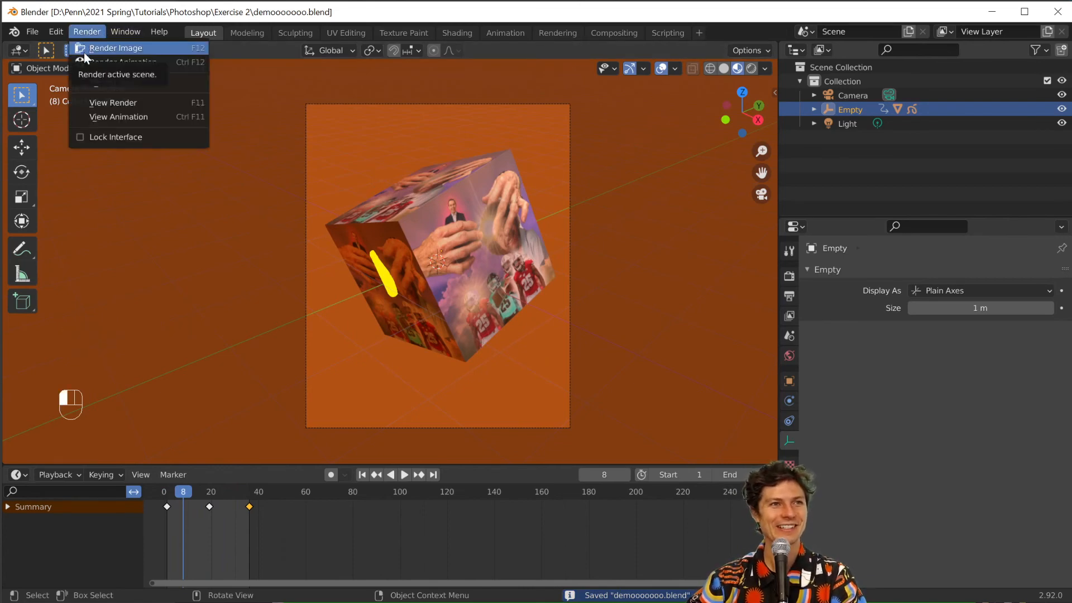
click(83, 62)
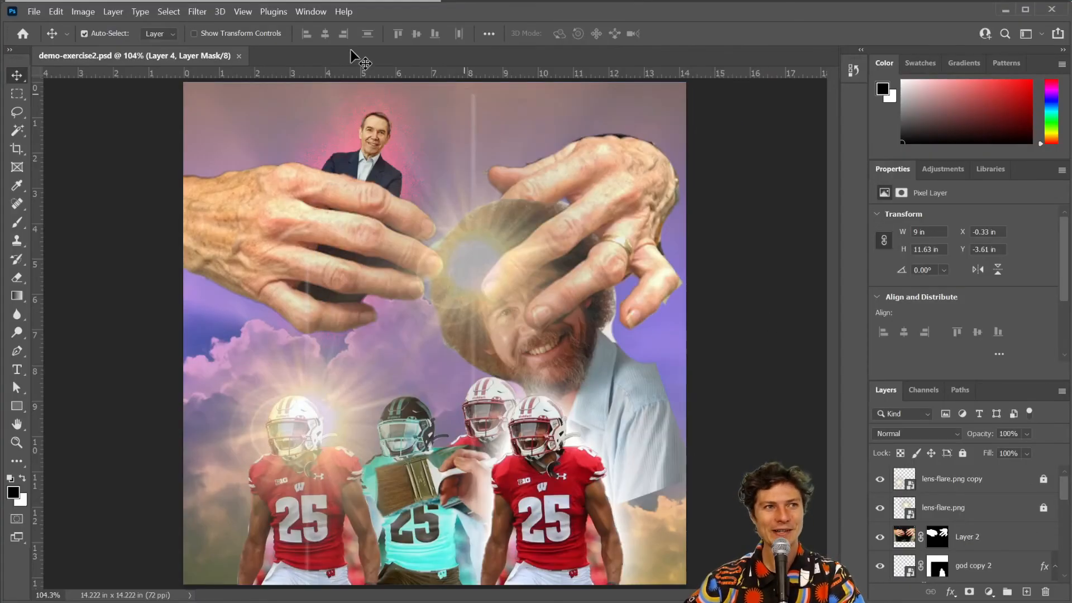
- In Photoshop, open the rendered frames in demo-2/demoooo as an image sequence starting from demo2.2_0001
click(33, 11)
click(51, 39)
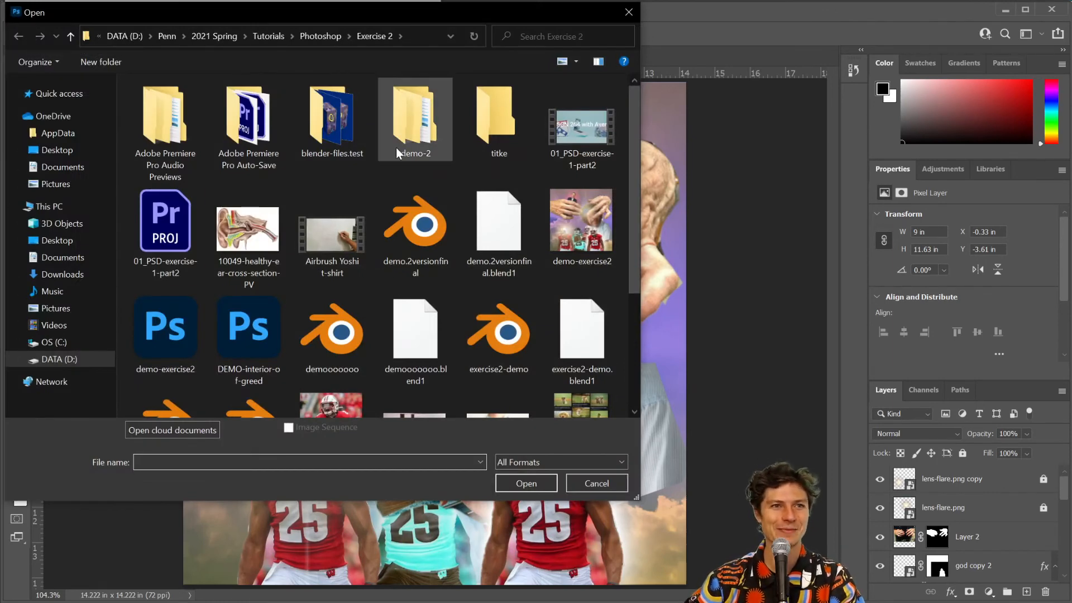
double_click(404, 126)
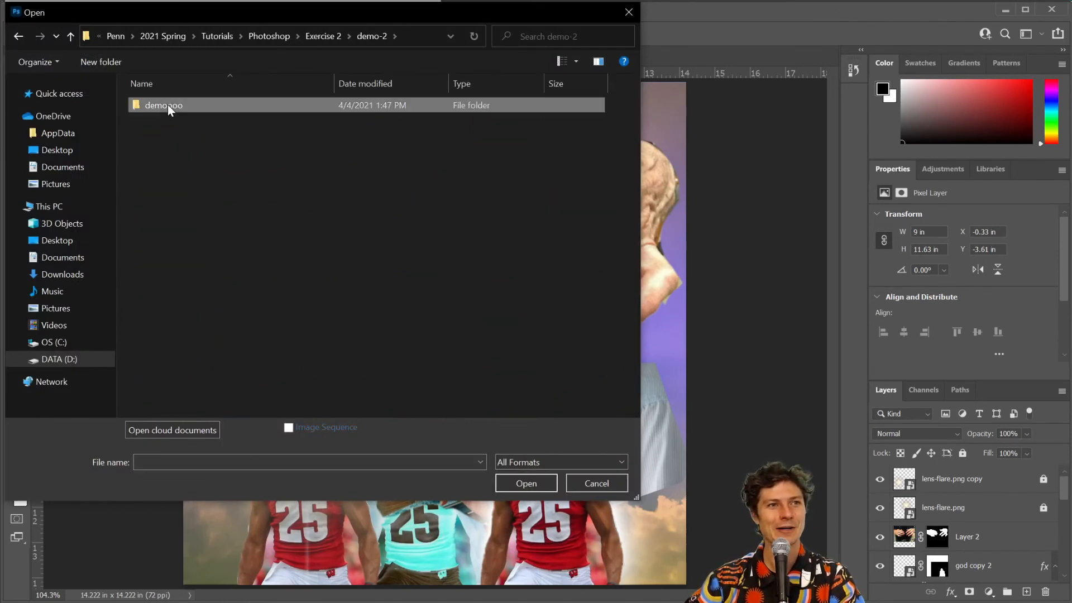
double_click(167, 105)
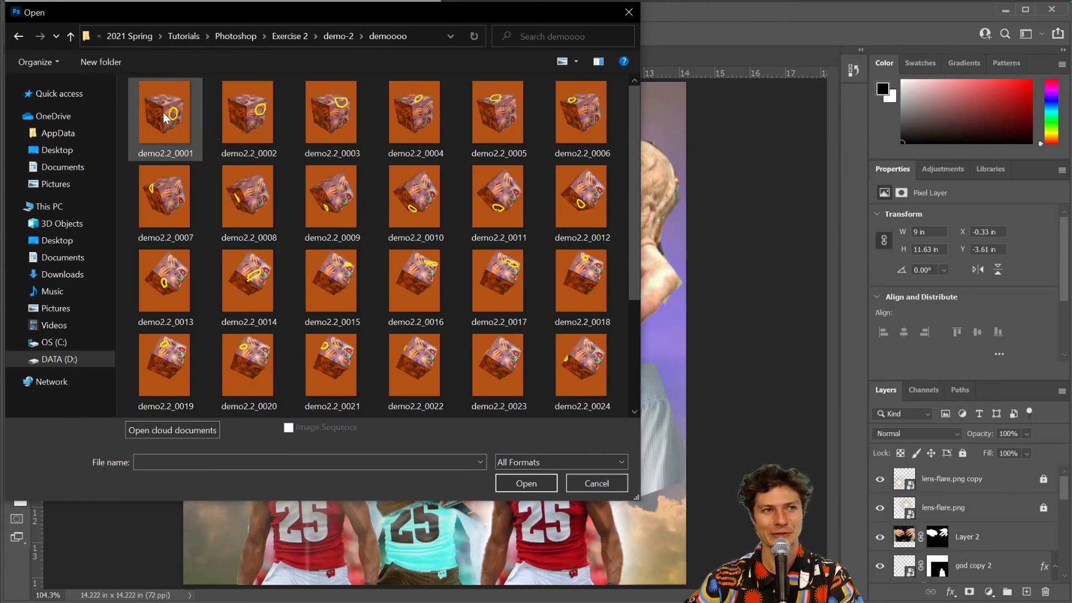
click(159, 108)
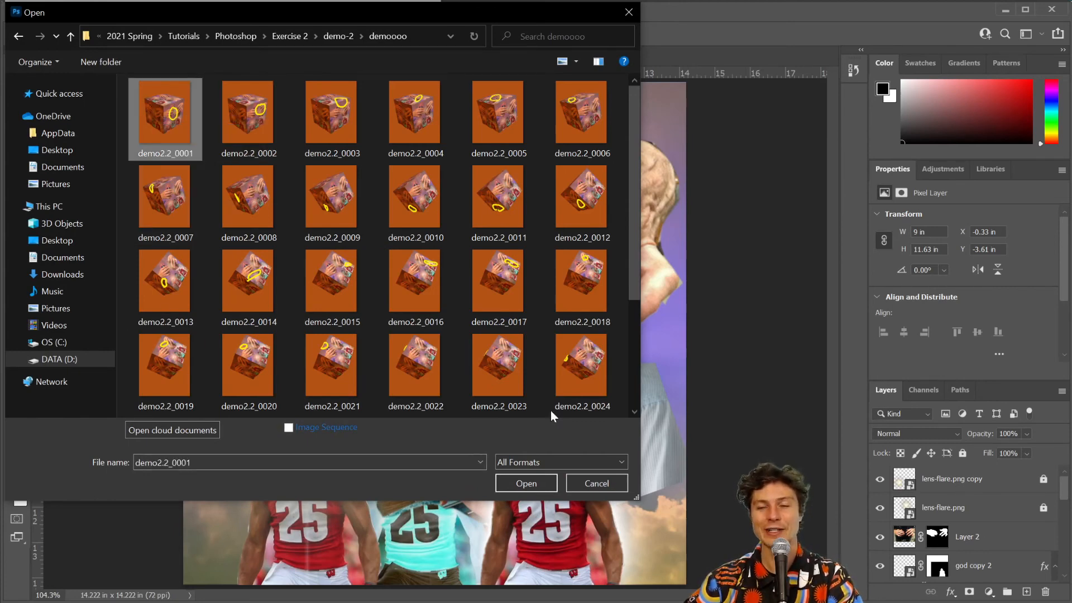
click(289, 427)
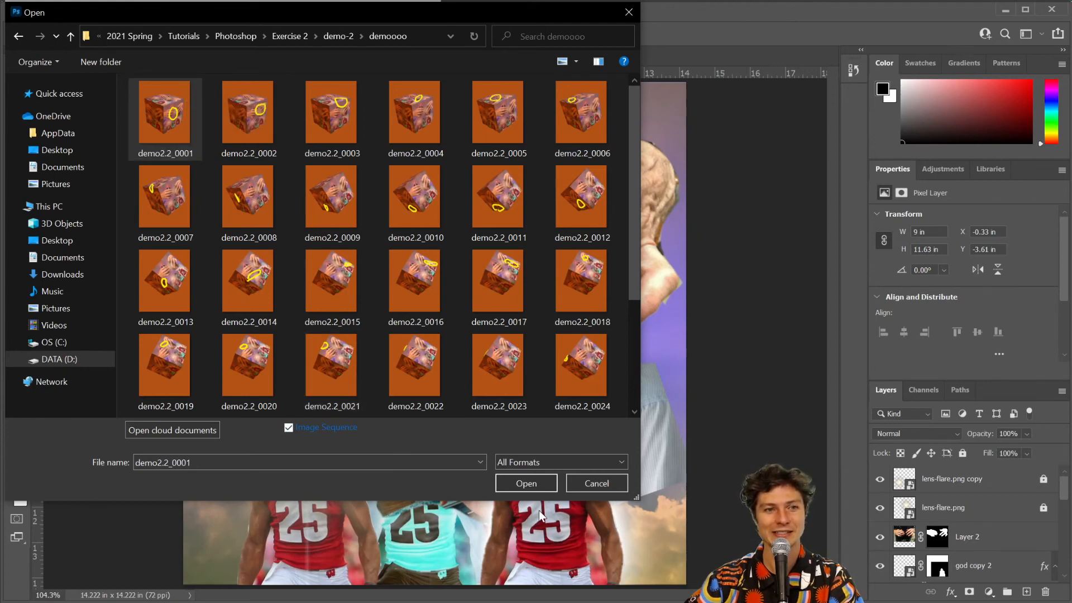
click(537, 484)
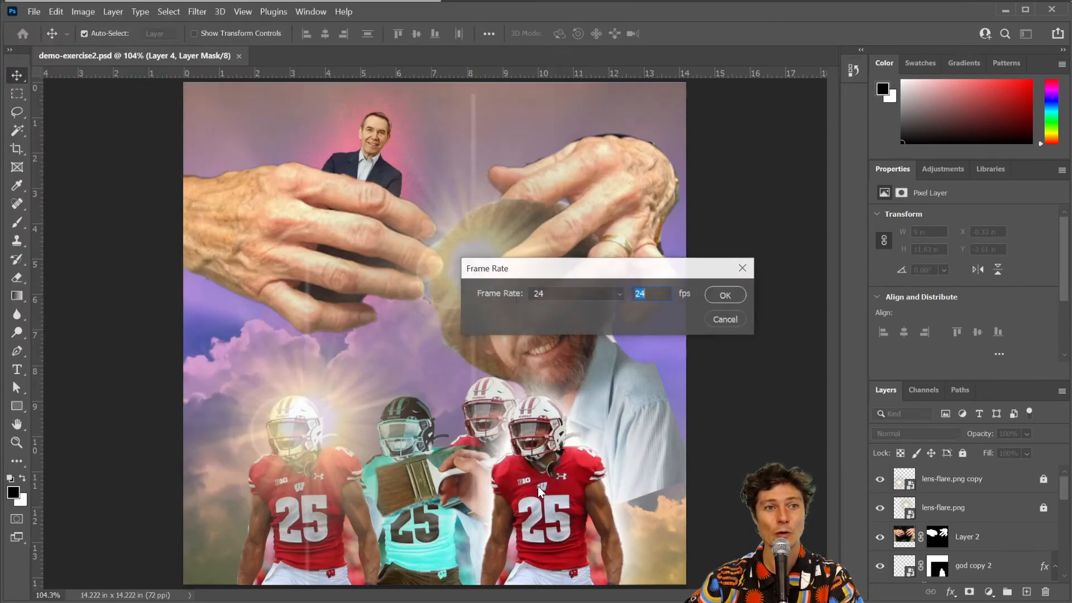
- Set the image sequence's frame rate to 12 fps and finish the import
click(576, 294)
click(575, 311)
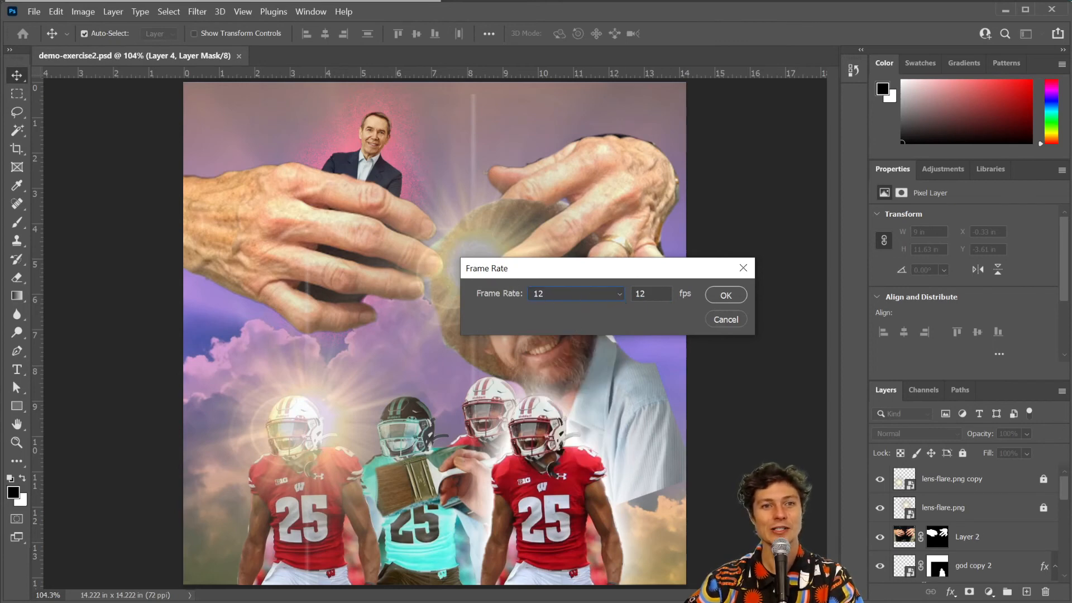
click(726, 296)
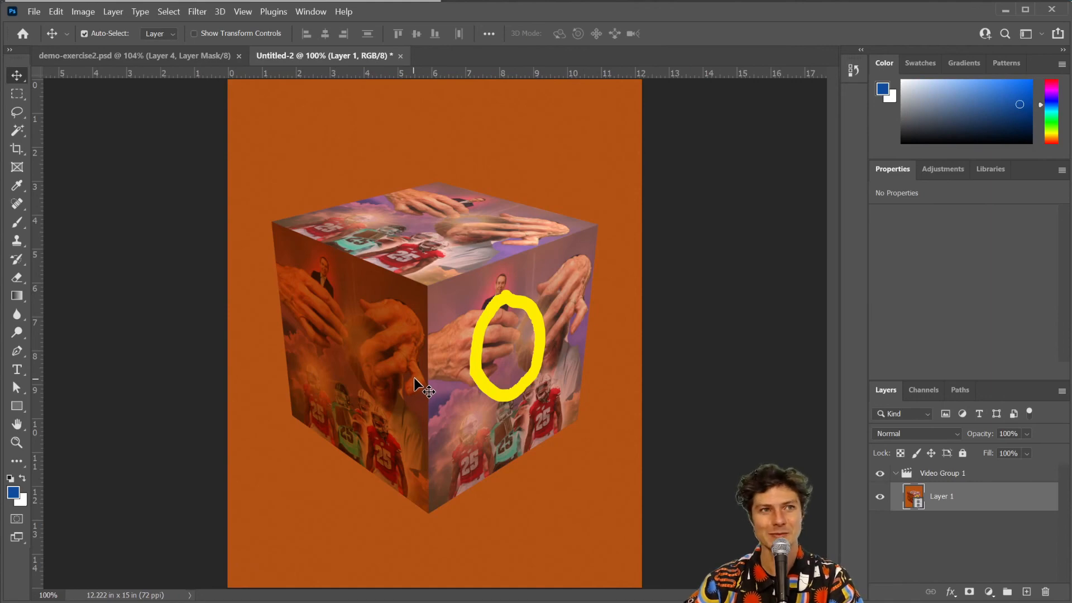
- Show the Timeline and zoom it out until the whole three-second clip fits
click(311, 11)
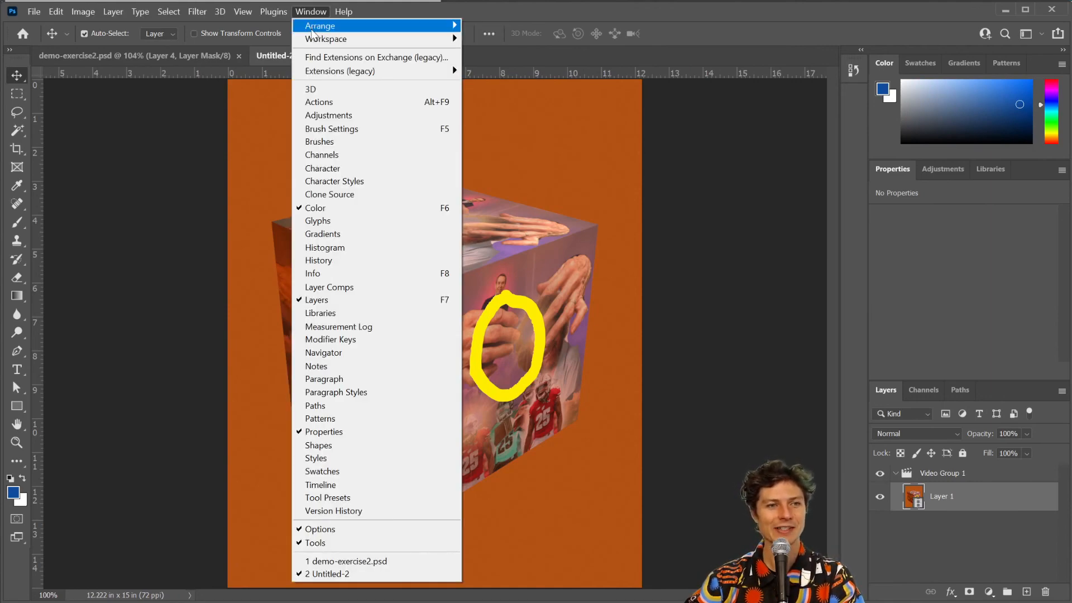
drag(333, 484, 380, 500)
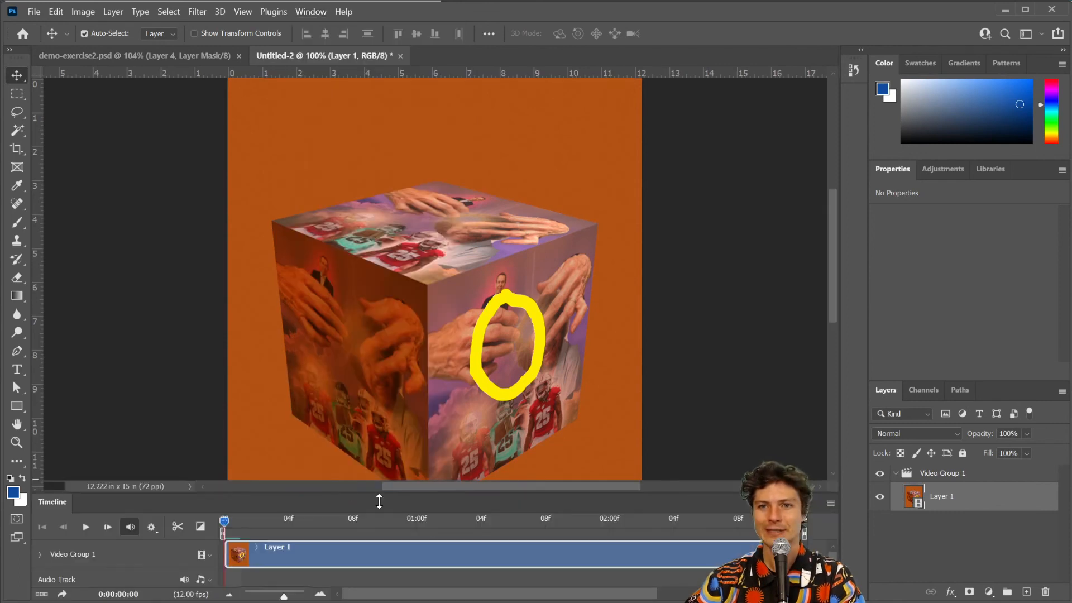
drag(283, 598, 272, 598)
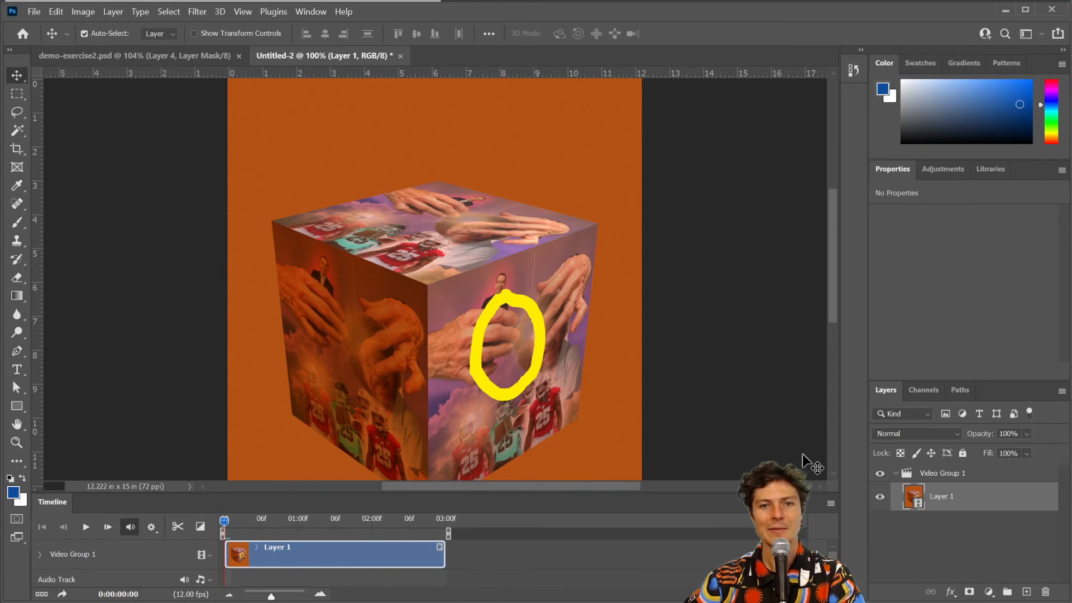
- With Video Group 1 selected, draw a paragraph text box about 10.6 by 13.1 in over most of the canvas
click(1002, 473)
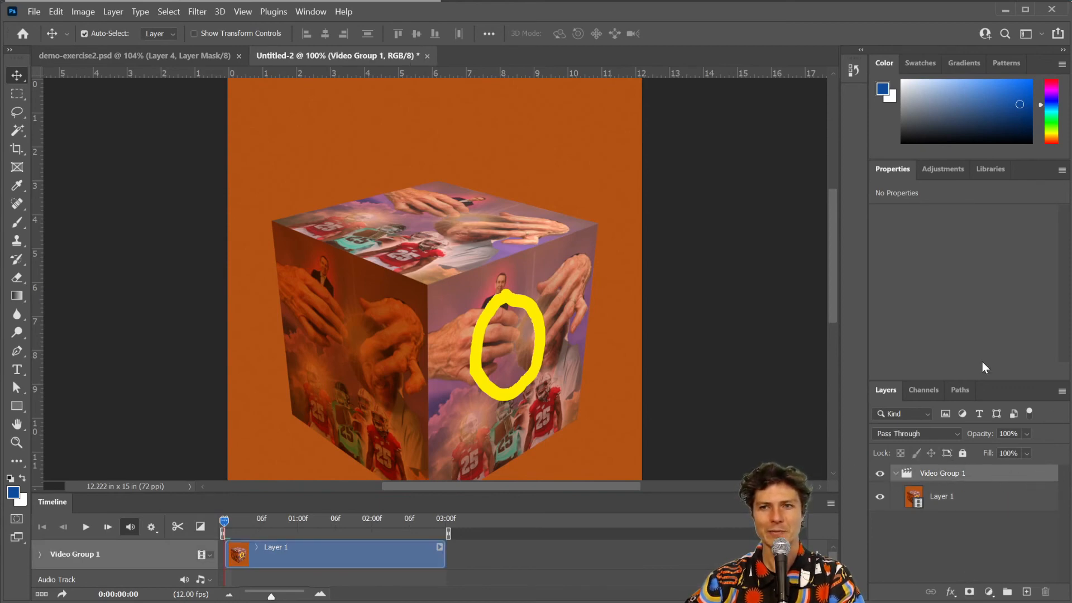
scroll(421, 162, down, 2)
key(ctrl)
key(ctrl+0)
key(t)
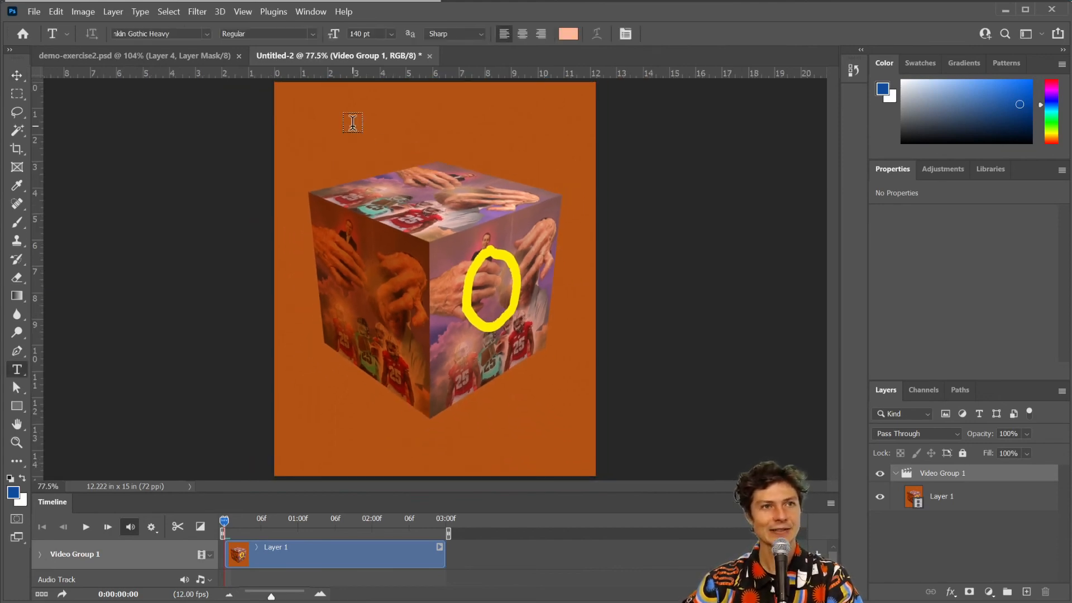
drag(289, 104, 569, 449)
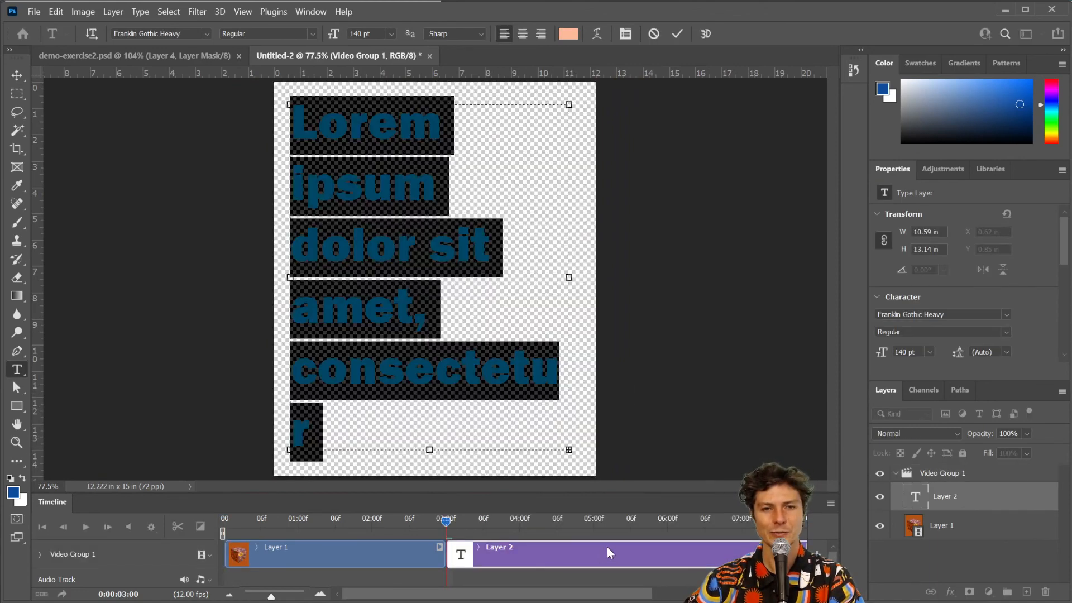
- Move the text layer out of and above Video Group 1, and fit its clip to the video clip's span, from 0 to 3 seconds
drag(1005, 505, 1010, 472)
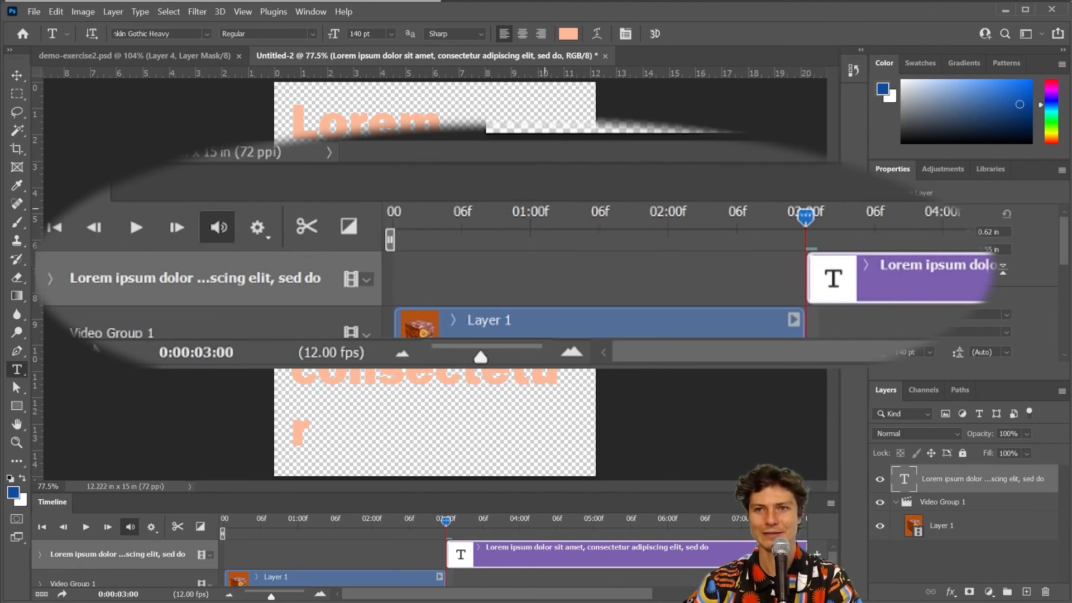
drag(748, 557, 508, 562)
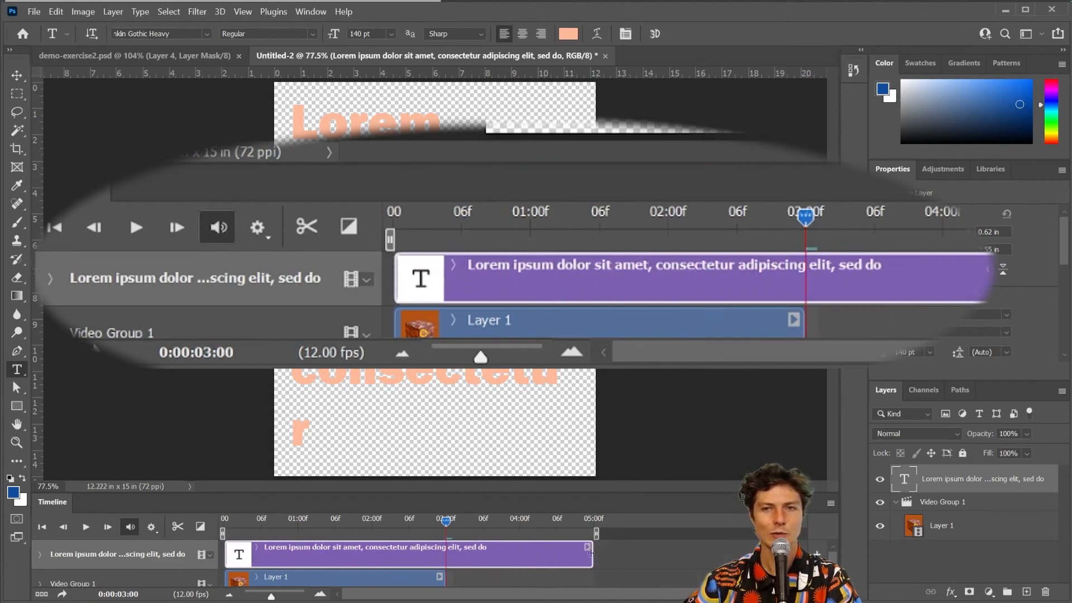
drag(592, 552, 445, 559)
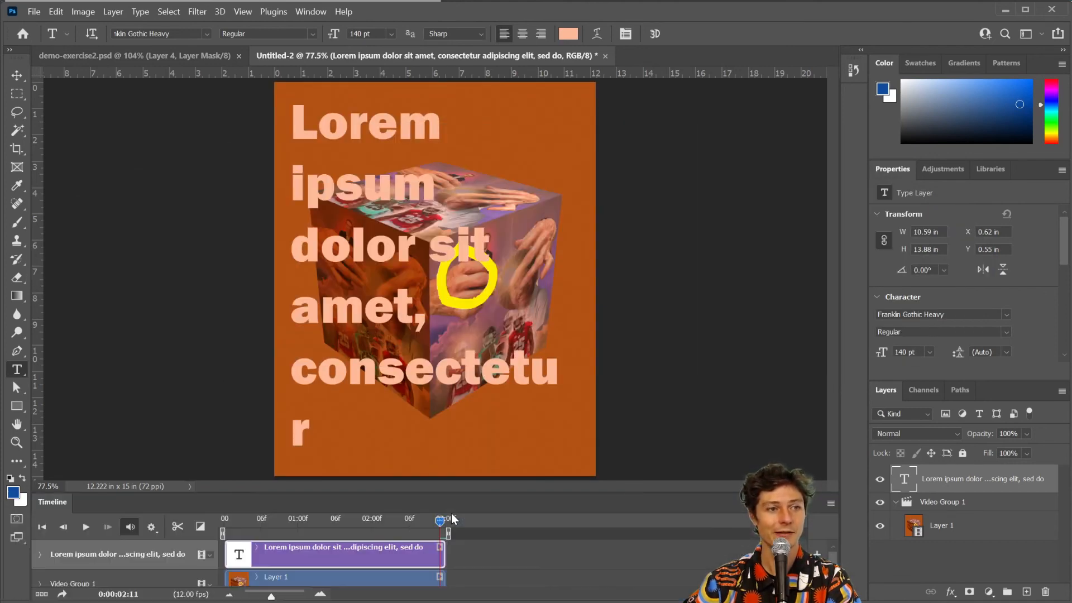
- Copy the name of the "Artist Abiding an Artwork" layer in demo-exercise2.psd, leaving the layer name as it is
drag(439, 524, 378, 526)
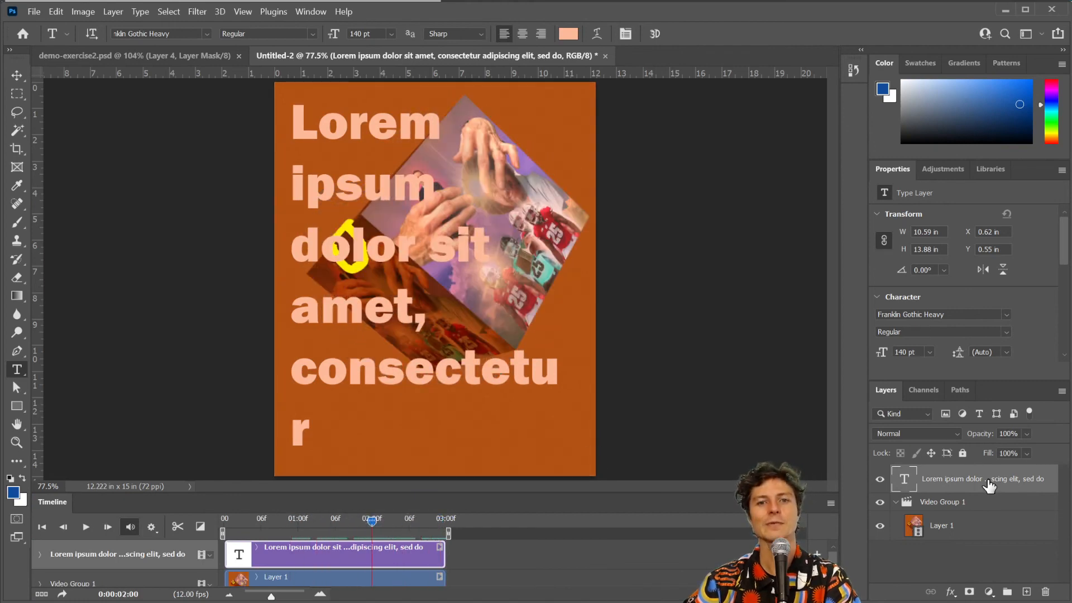
double_click(341, 238)
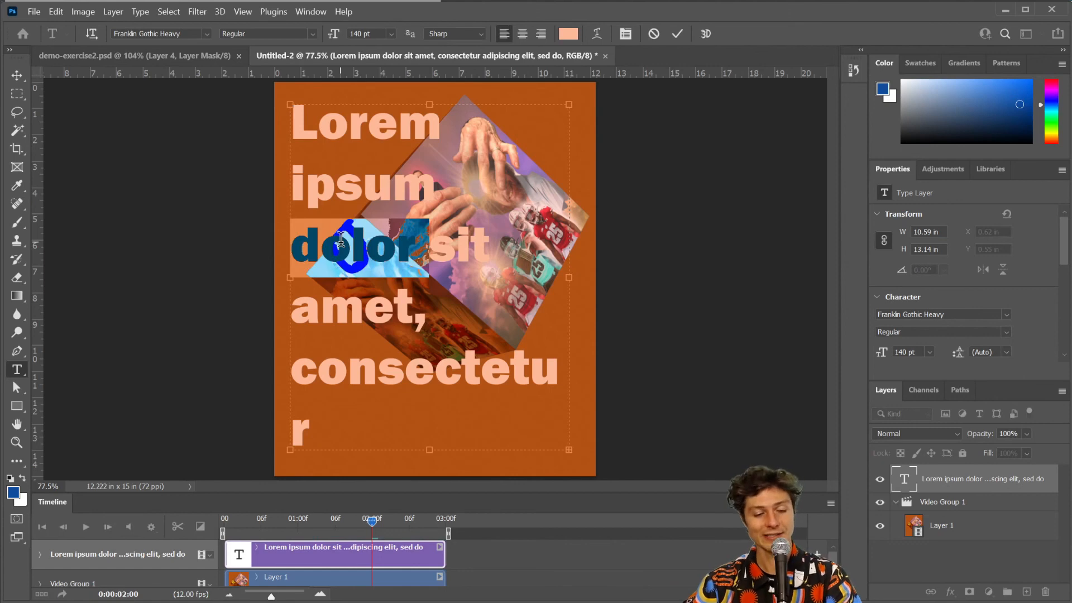
key(ctrl+a)
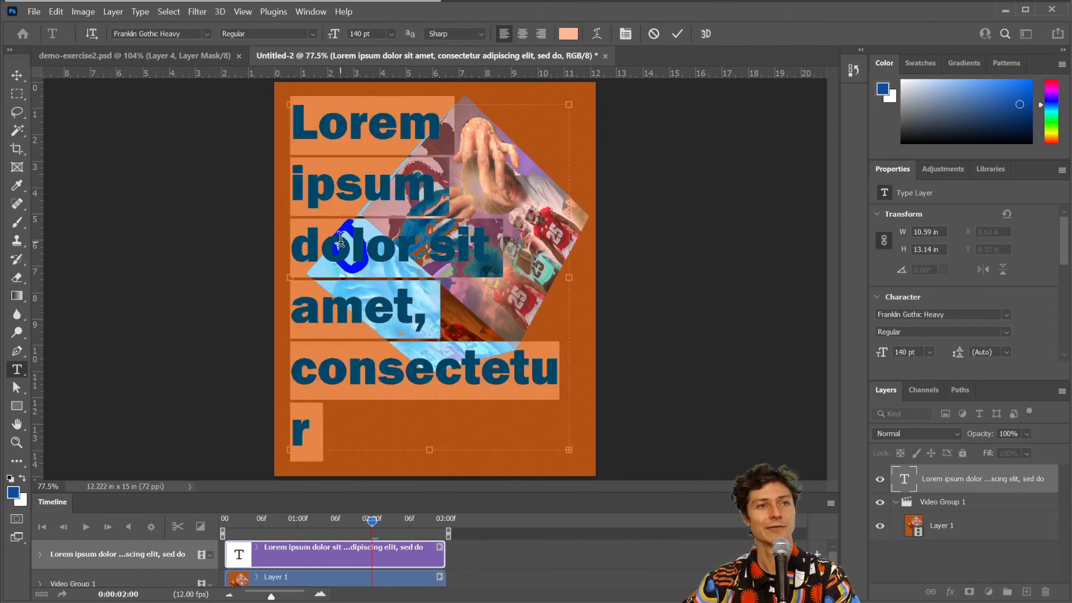
click(121, 56)
scroll(1013, 507, down, 3)
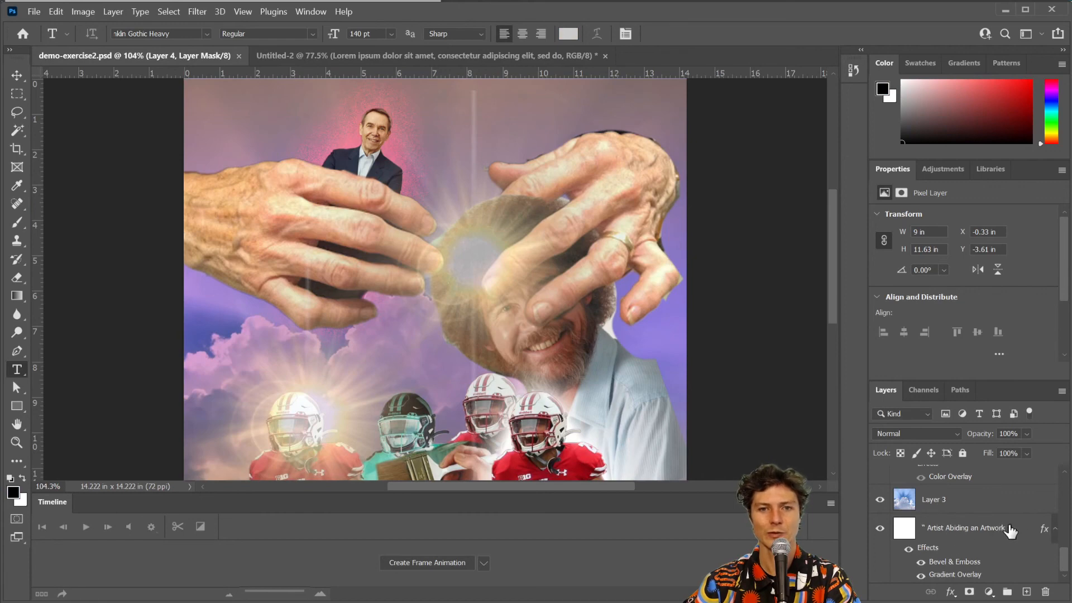
click(992, 534)
double_click(992, 531)
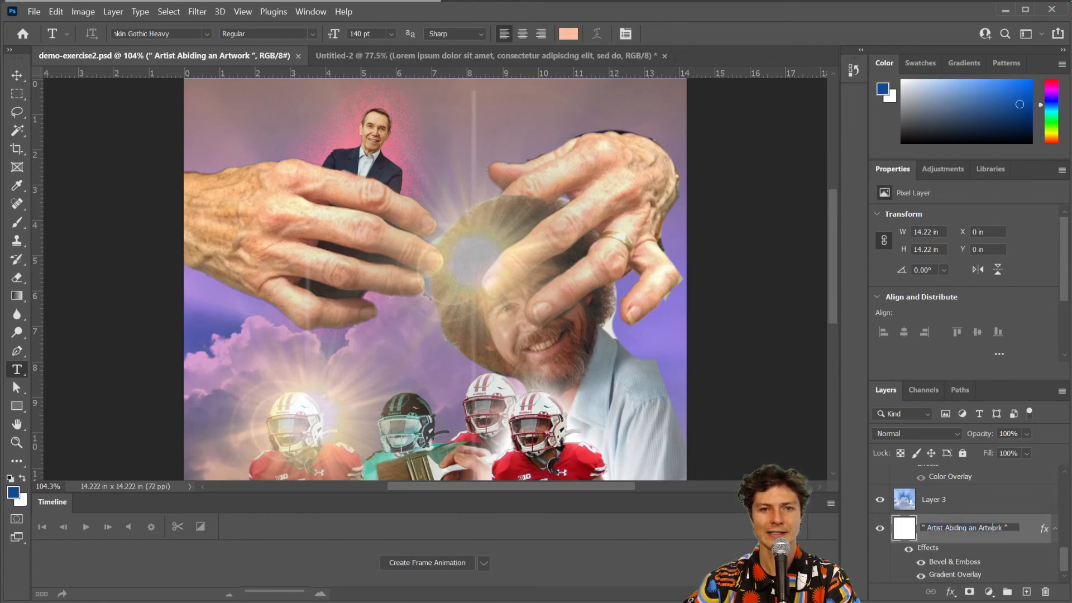
key(ctrl+a)
key(ctrl+c)
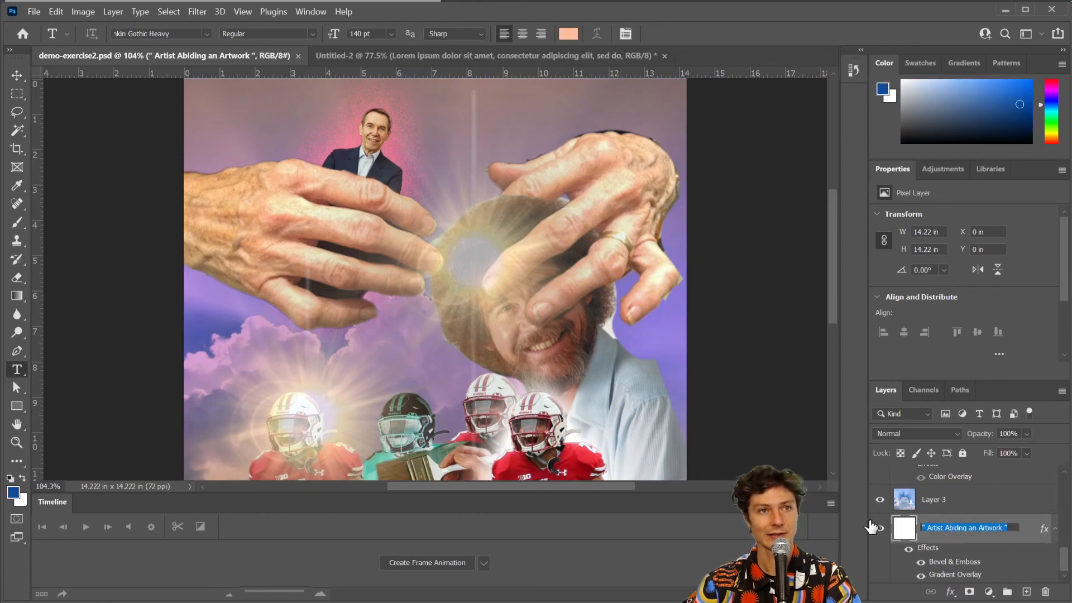
key(Return)
- Replace the placeholder text over the cube animation in Untitled-2 with the copied "Artist Abiding an Artwork", without its quotation marks
click(499, 56)
double_click(401, 176)
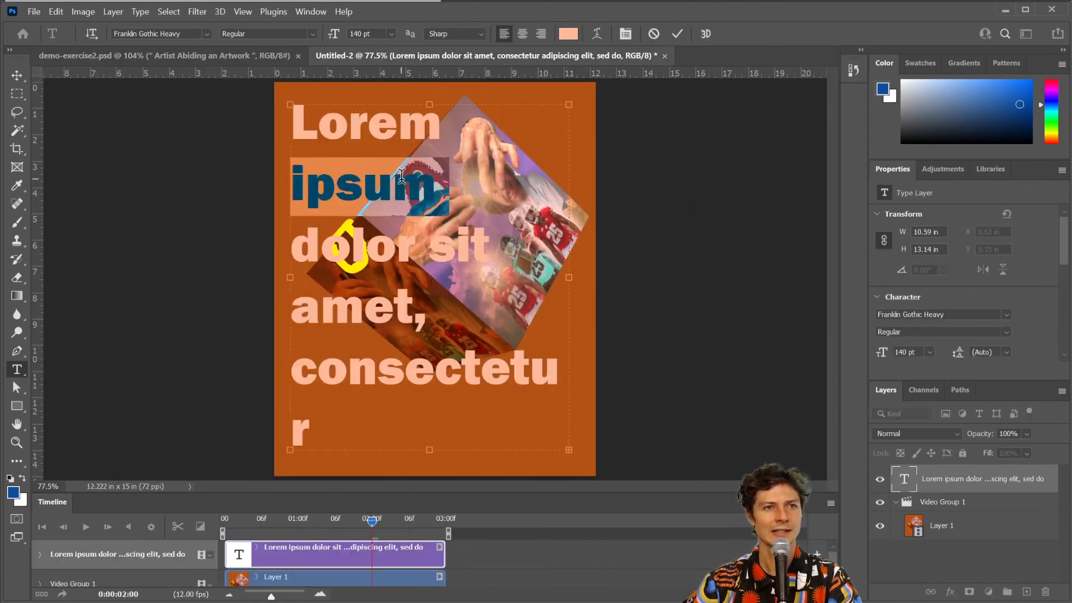
key(ctrl+a)
key(ctrl+v)
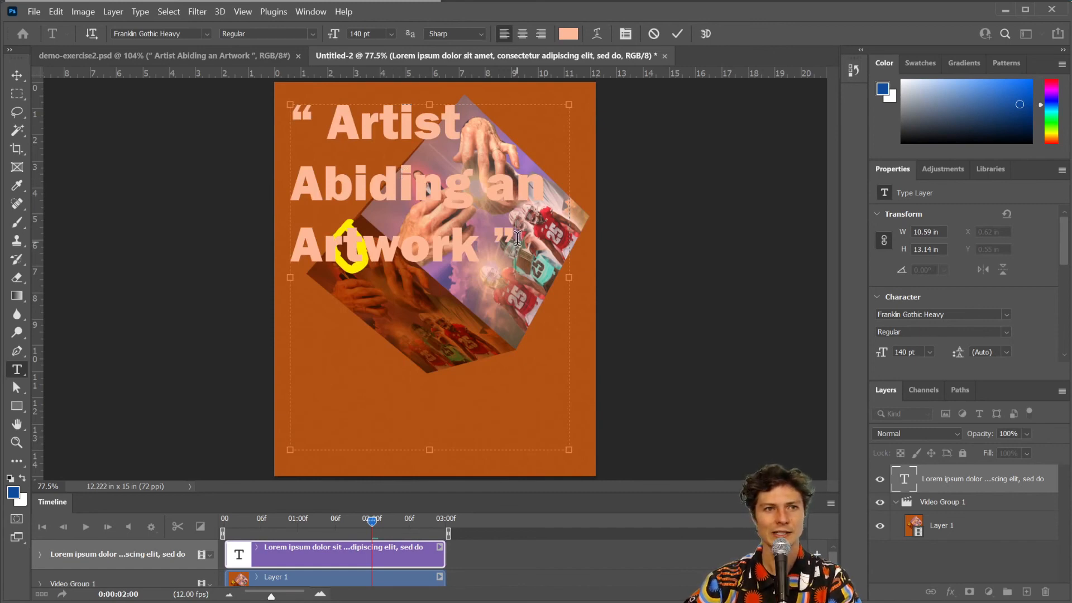
key(BackSpace)
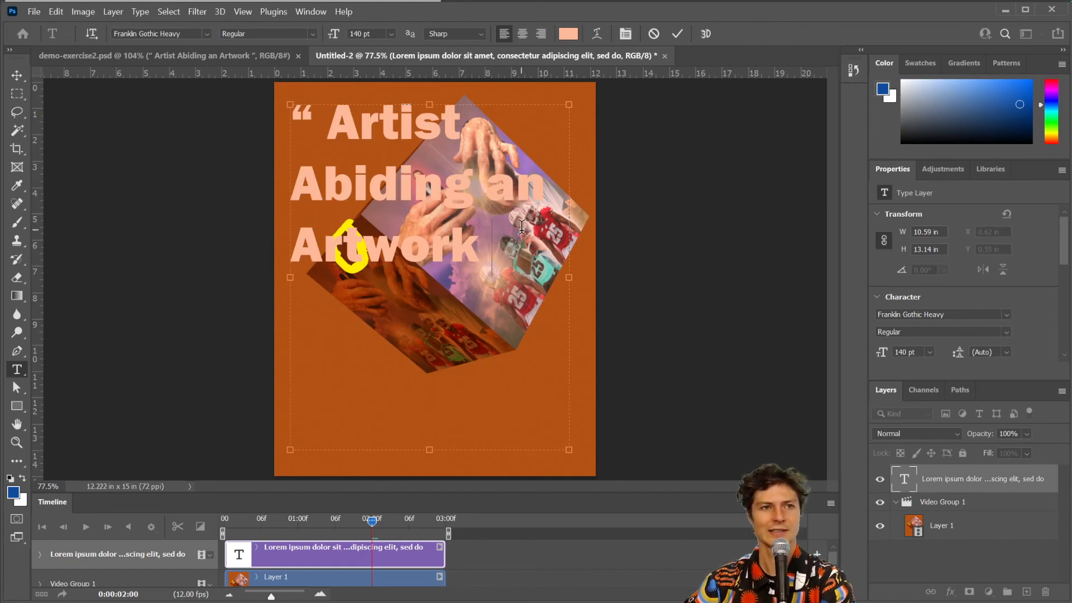
click(341, 110)
key(BackSpace)
key(BackSpace)
- Enlarge all of the "Artist Abiding an Artwork" text to 175 pt and commit the text edit
key(ctrl+a)
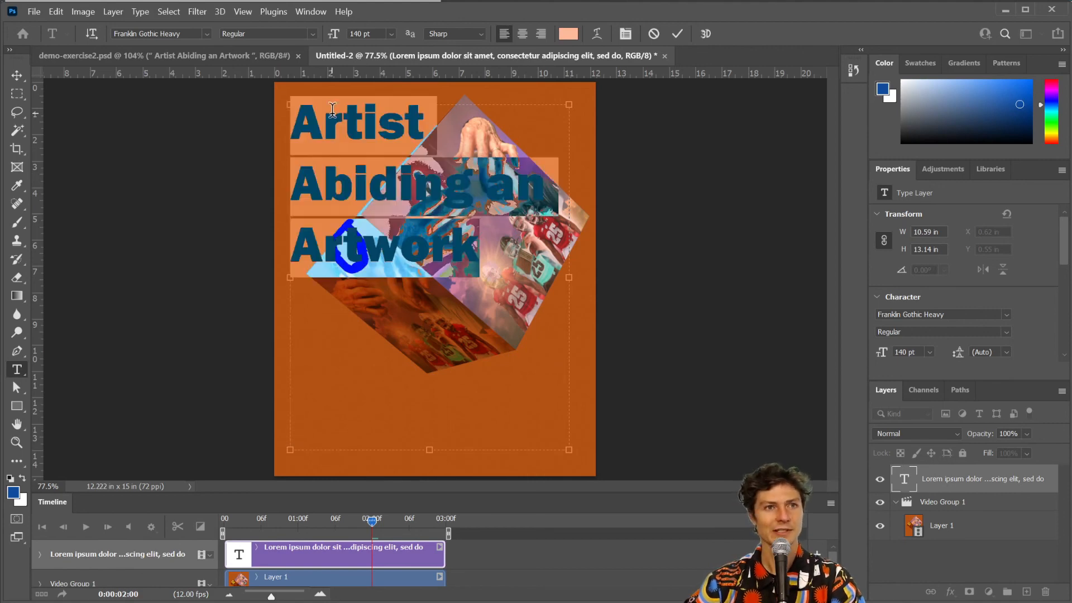
drag(335, 34, 372, 35)
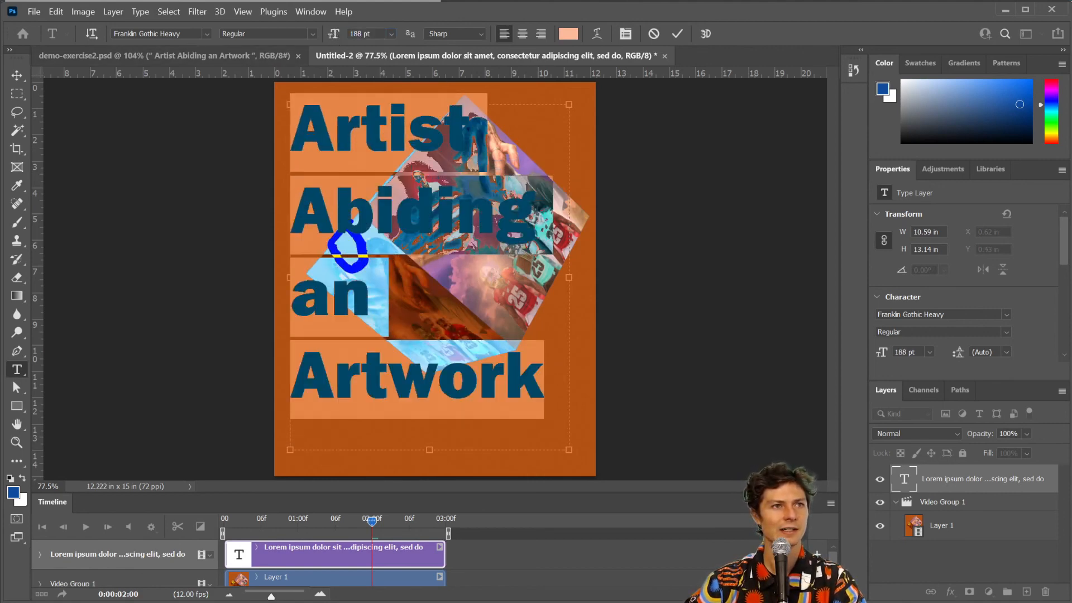
drag(336, 33, 328, 37)
click(889, 562)
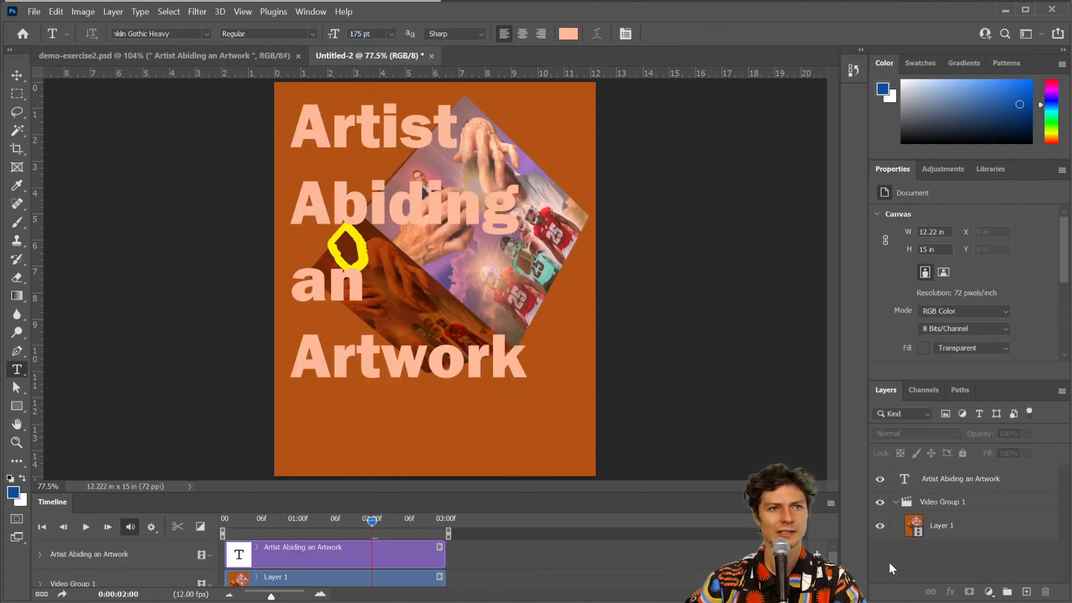
- Add an Outer Glow effect to the text layer and set the glow colour to yellow, fff94b
double_click(1012, 479)
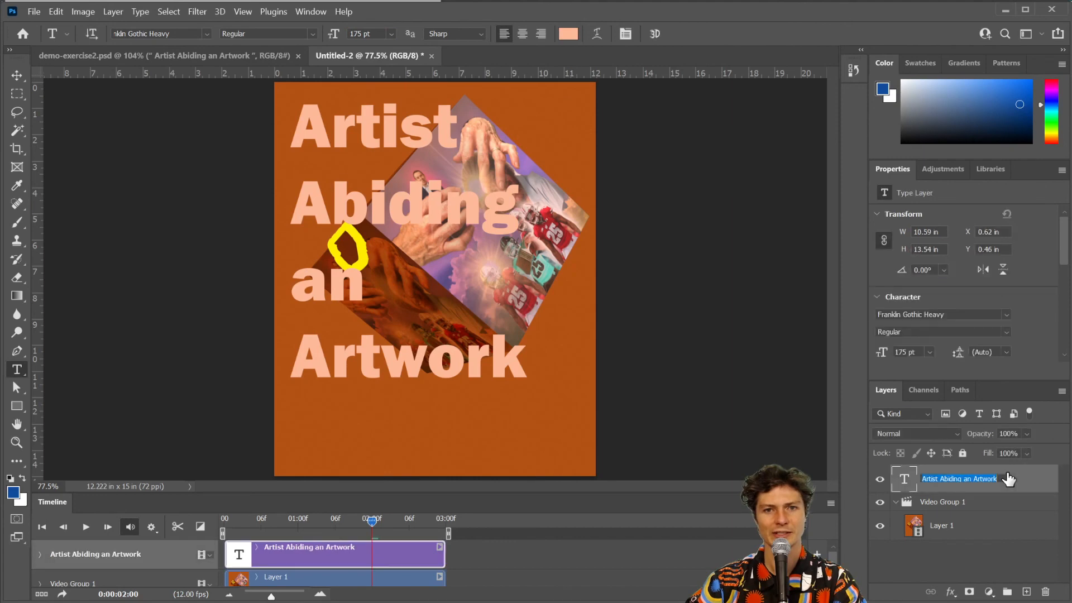
double_click(1021, 478)
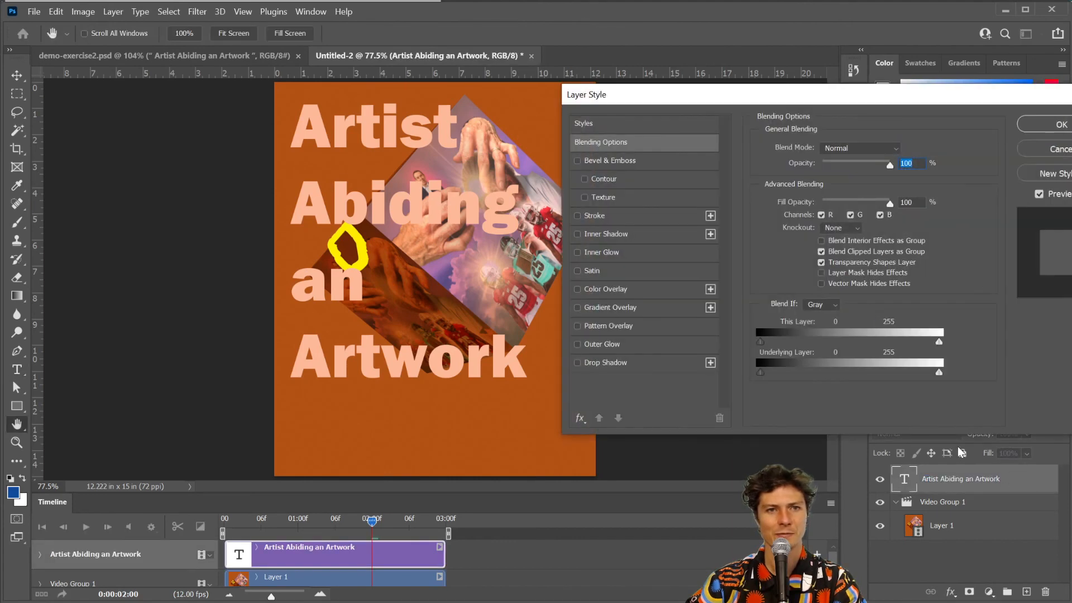
click(649, 347)
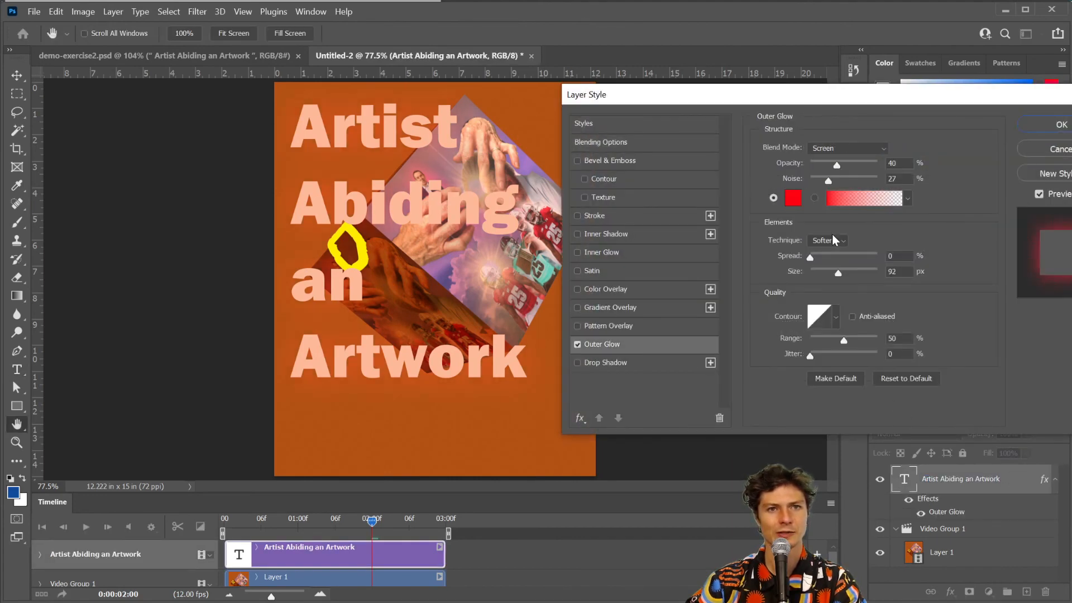
click(793, 198)
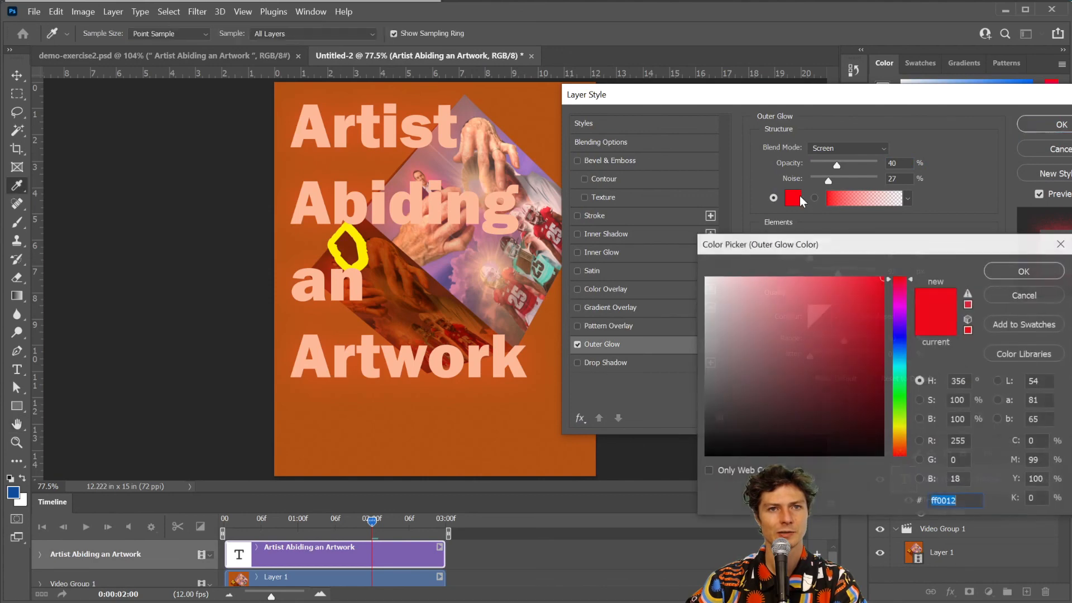
click(753, 302)
drag(753, 304, 771, 281)
drag(905, 331, 905, 428)
drag(805, 379, 836, 266)
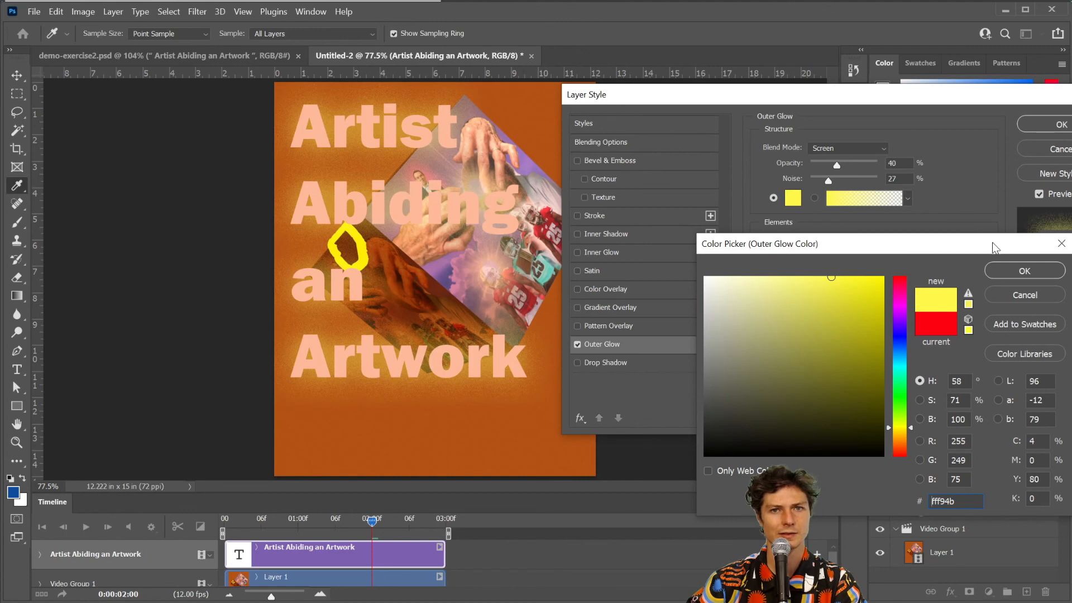
click(999, 271)
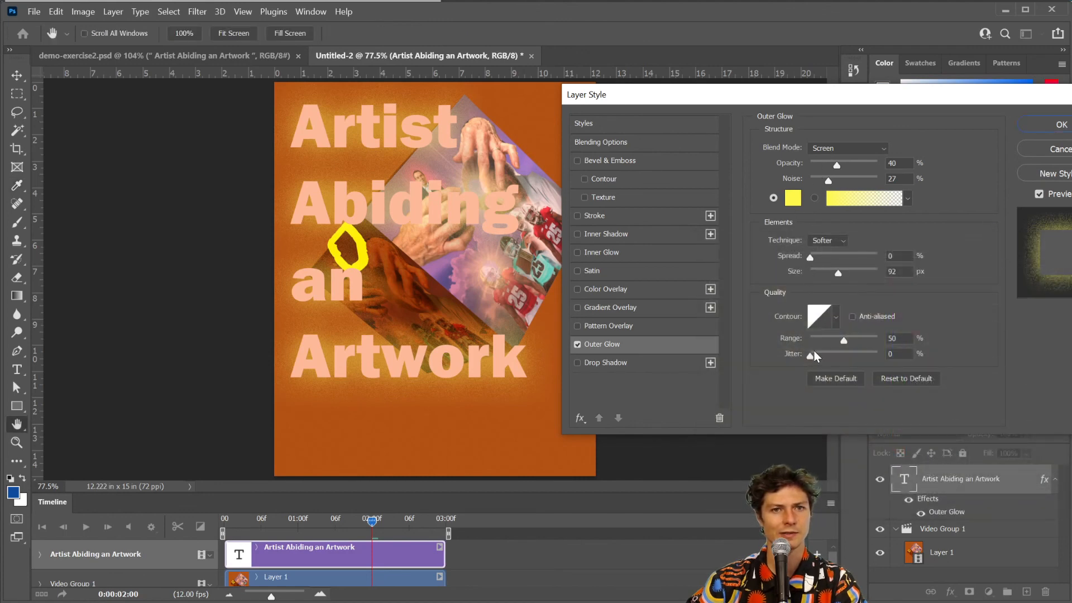
- Set the outer glow's jitter to 98%, apply the layer style and play back the animation
drag(810, 356, 878, 359)
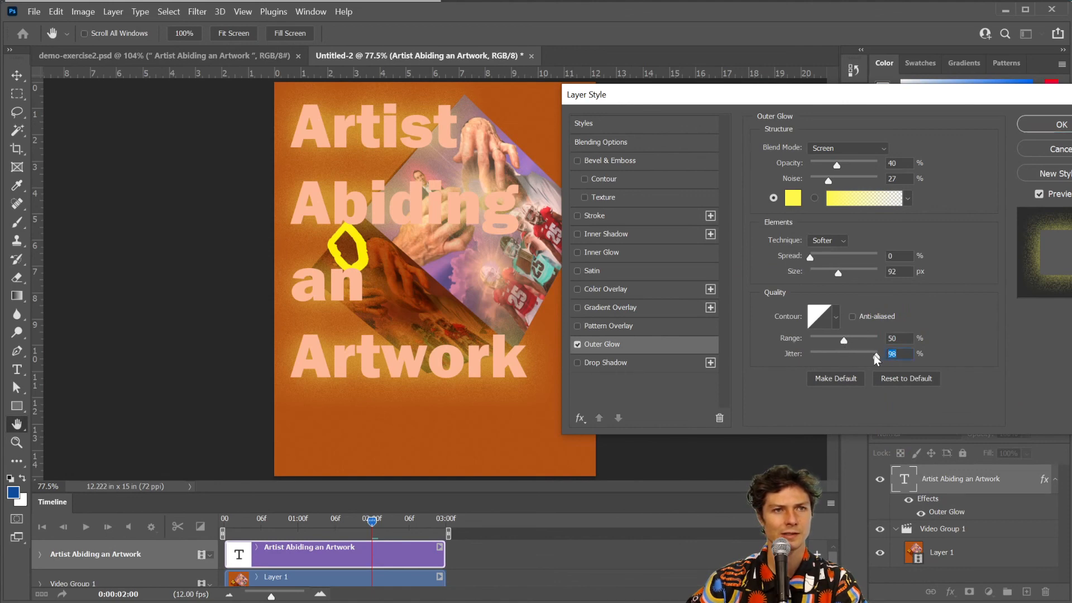
click(1047, 125)
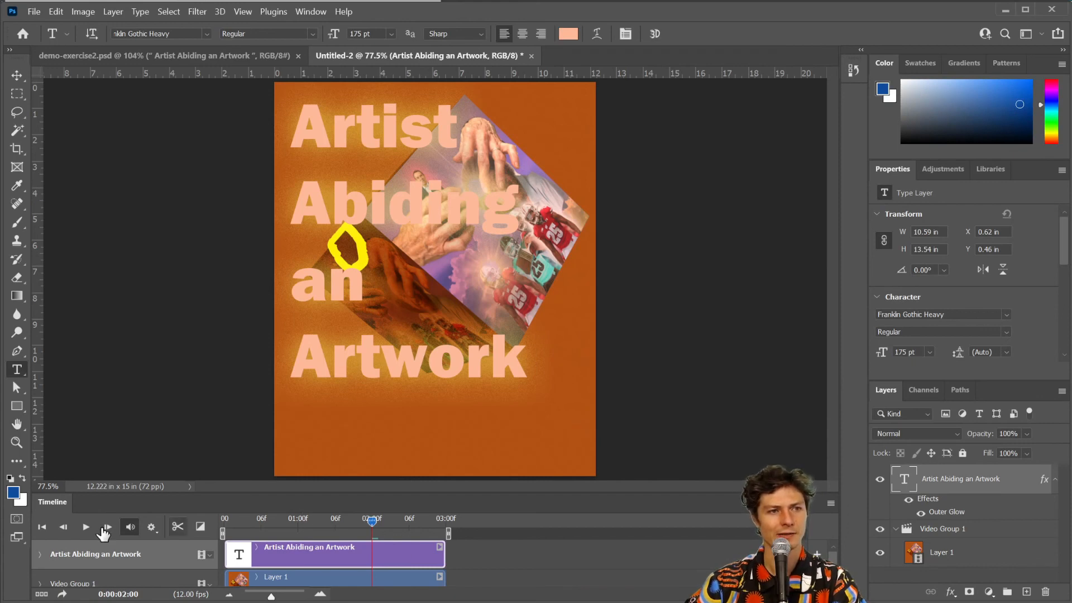
click(86, 528)
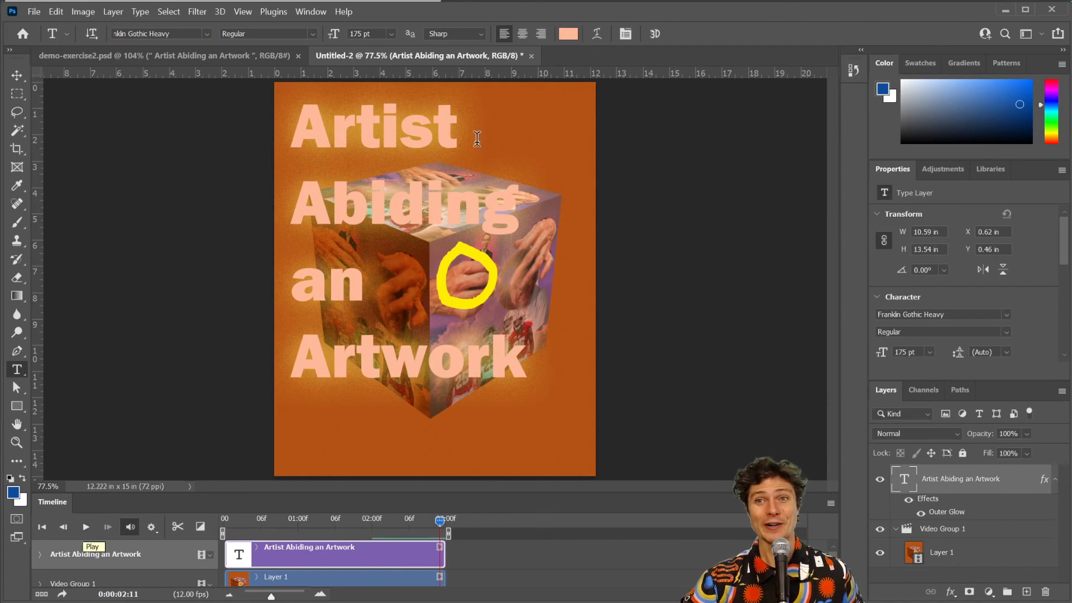
- Start a Save for Web GIF export of the animation, preview it at 50% and set its Lossy value to 56
click(34, 11)
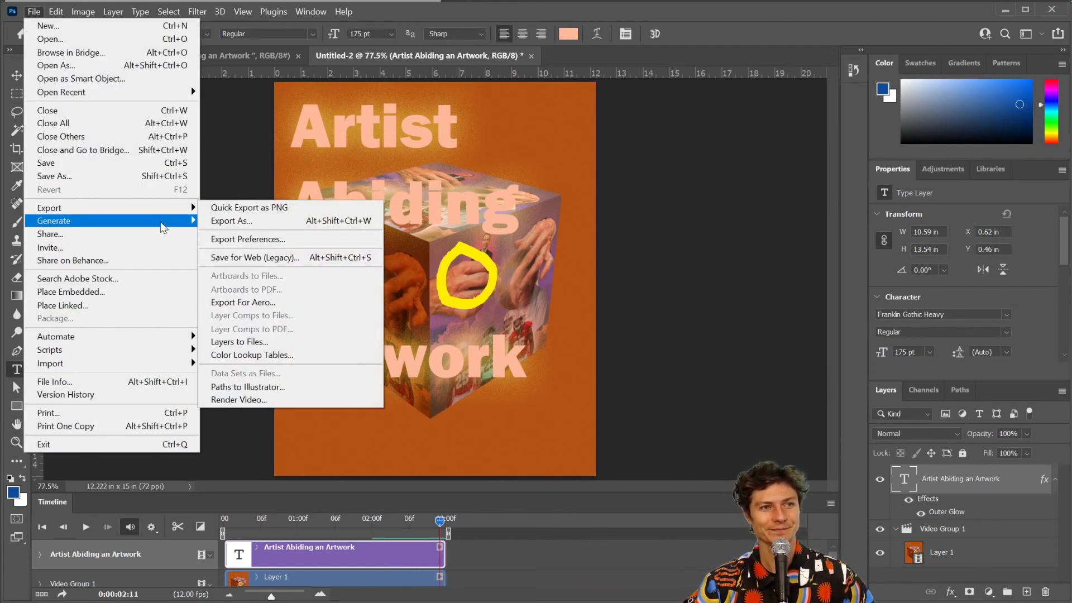
mouse_move(156, 213)
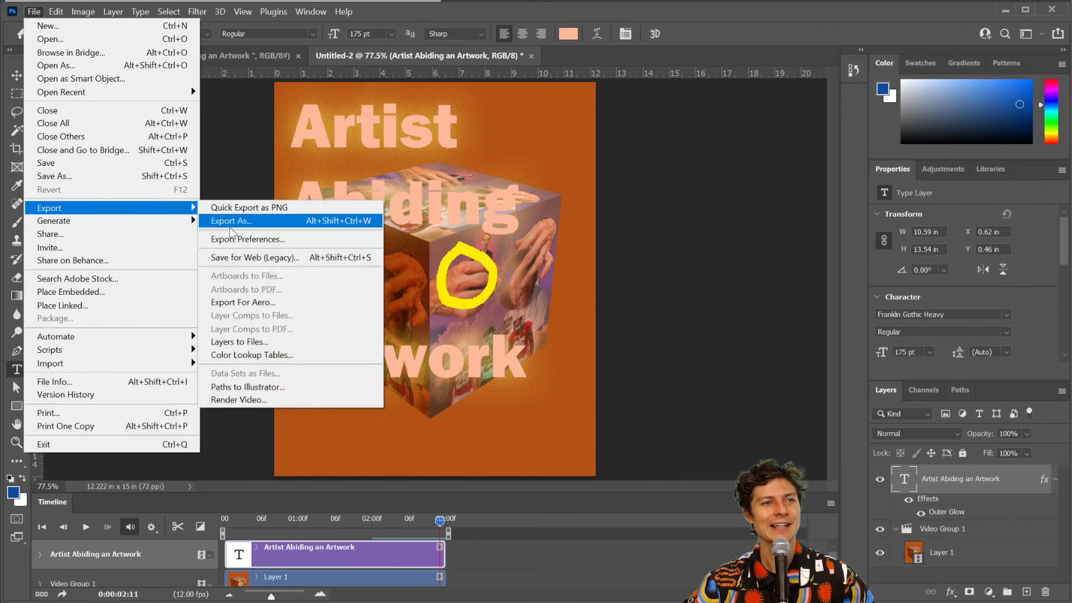
click(242, 262)
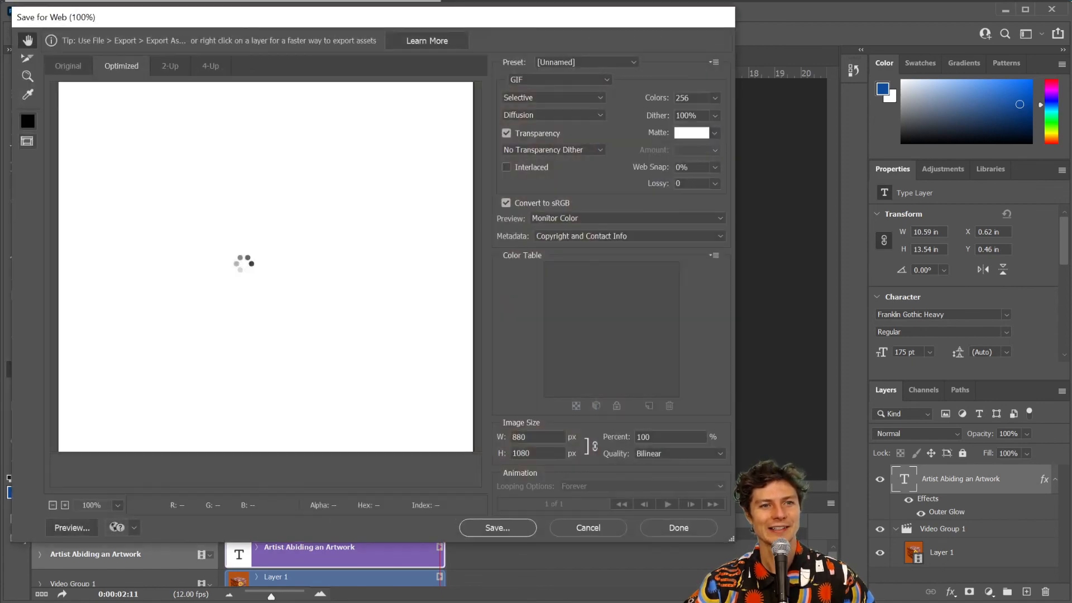
click(53, 505)
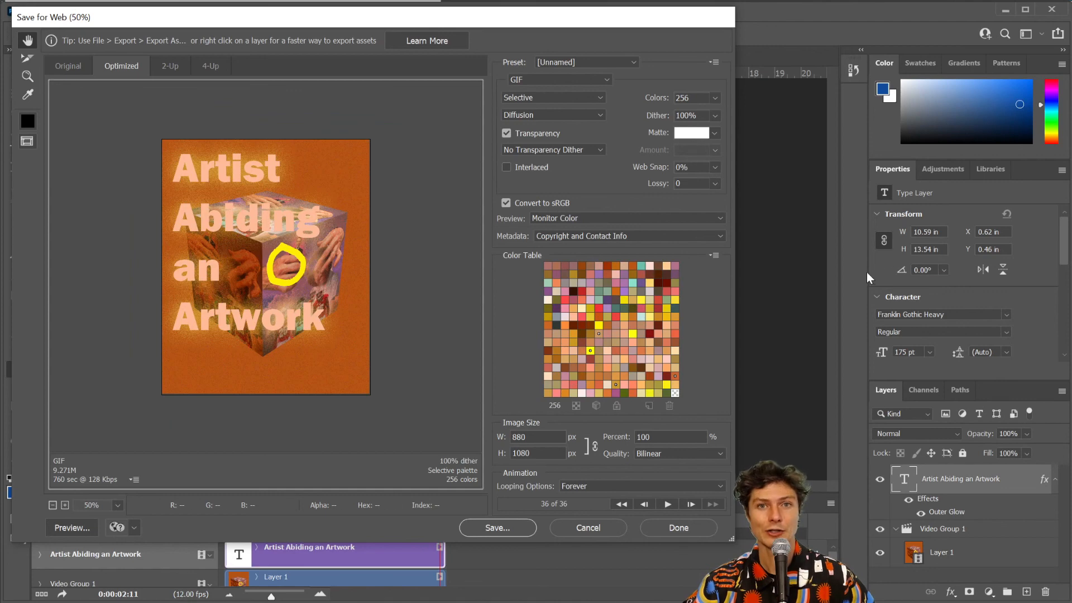
click(715, 184)
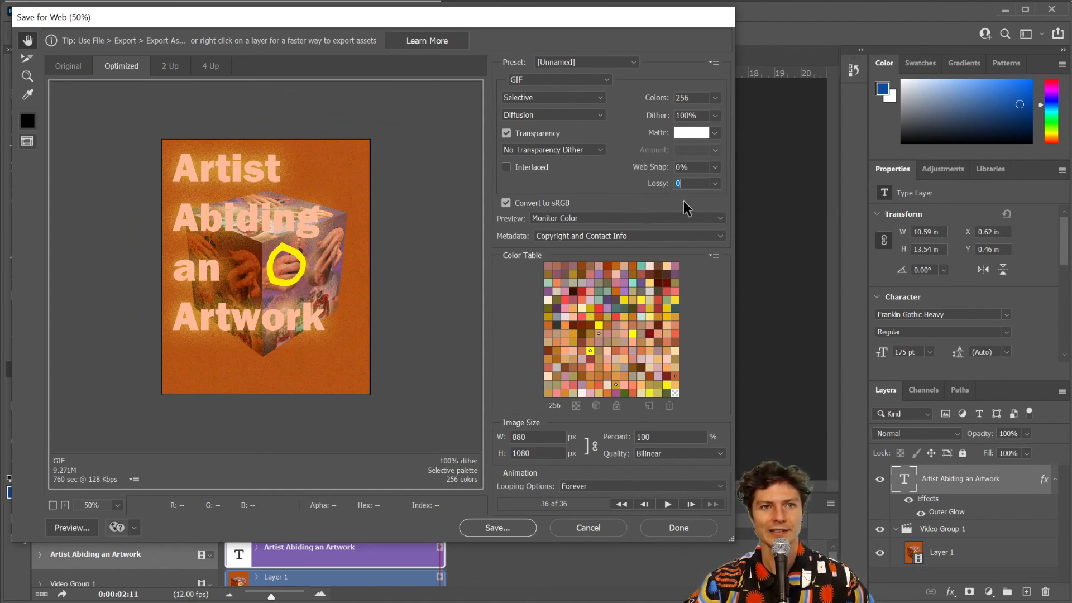
click(715, 183)
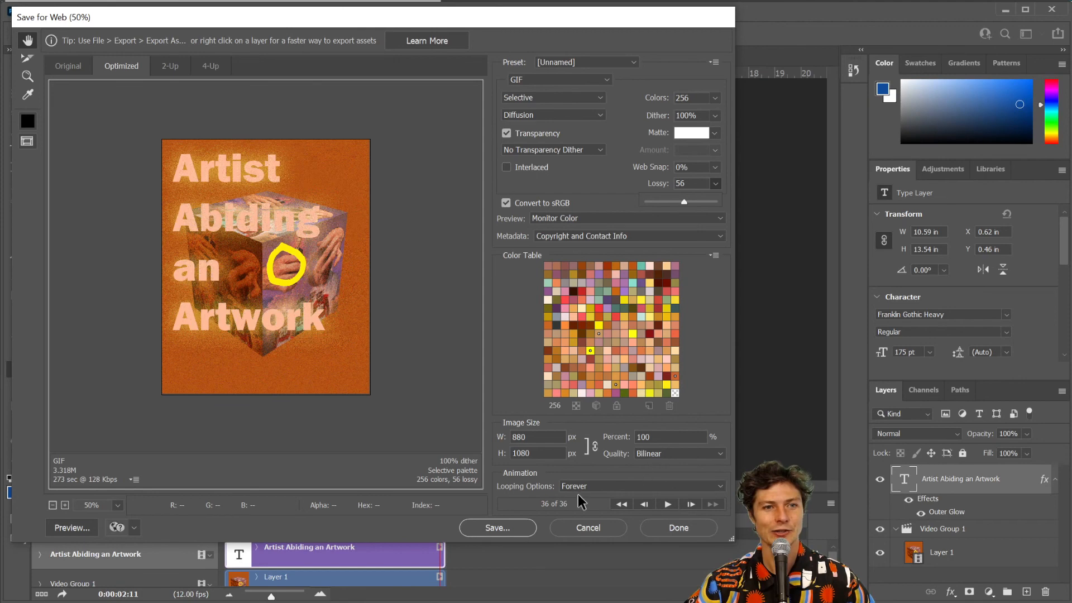
- Try reducing the GIF's palette to 32 colors, and restore it to 256
click(715, 99)
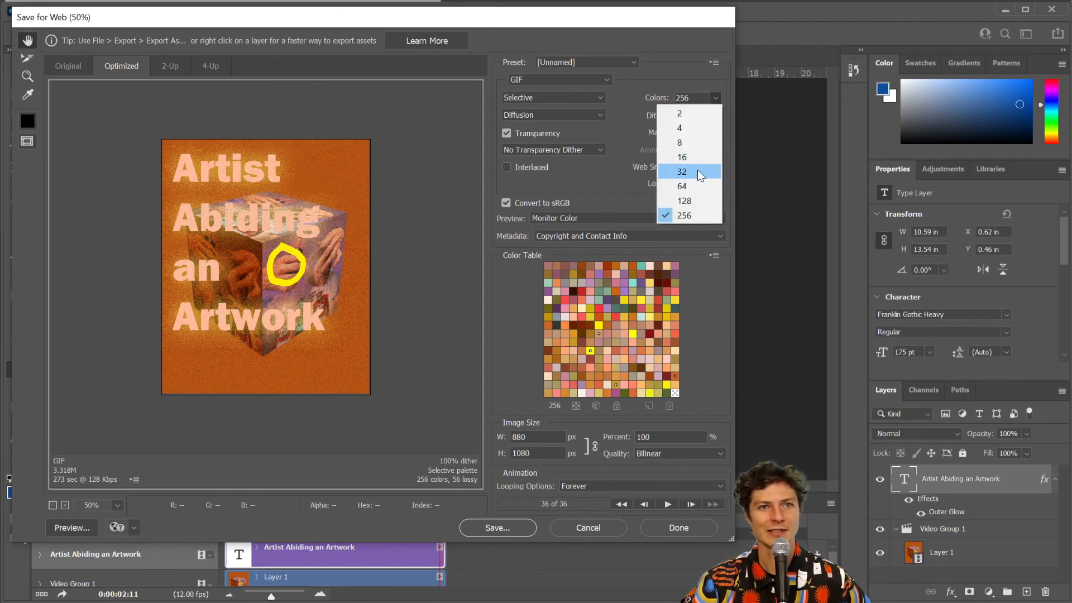
click(698, 171)
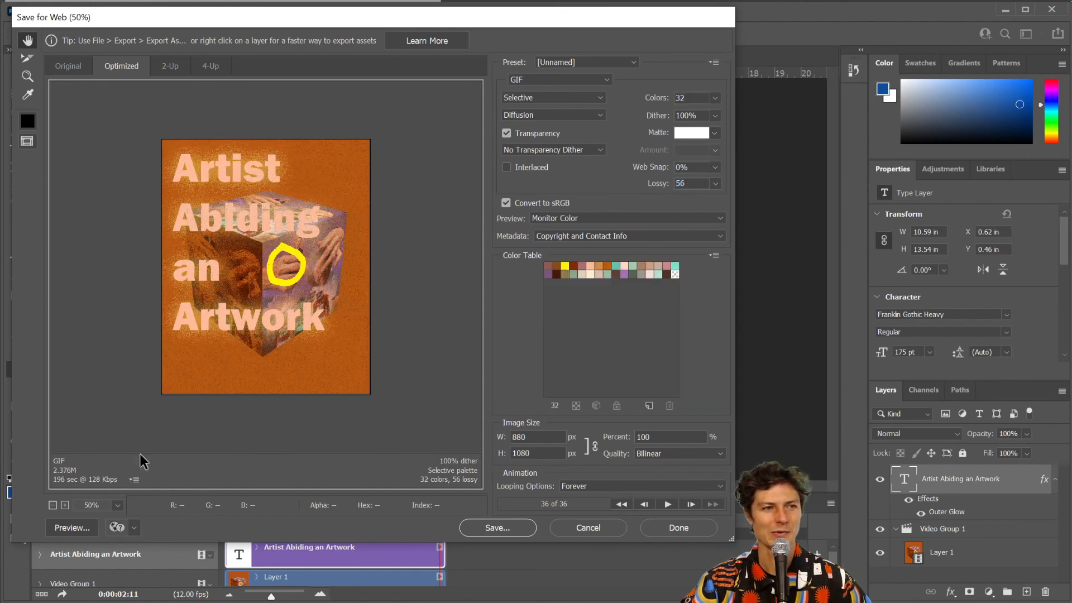
click(715, 99)
click(685, 215)
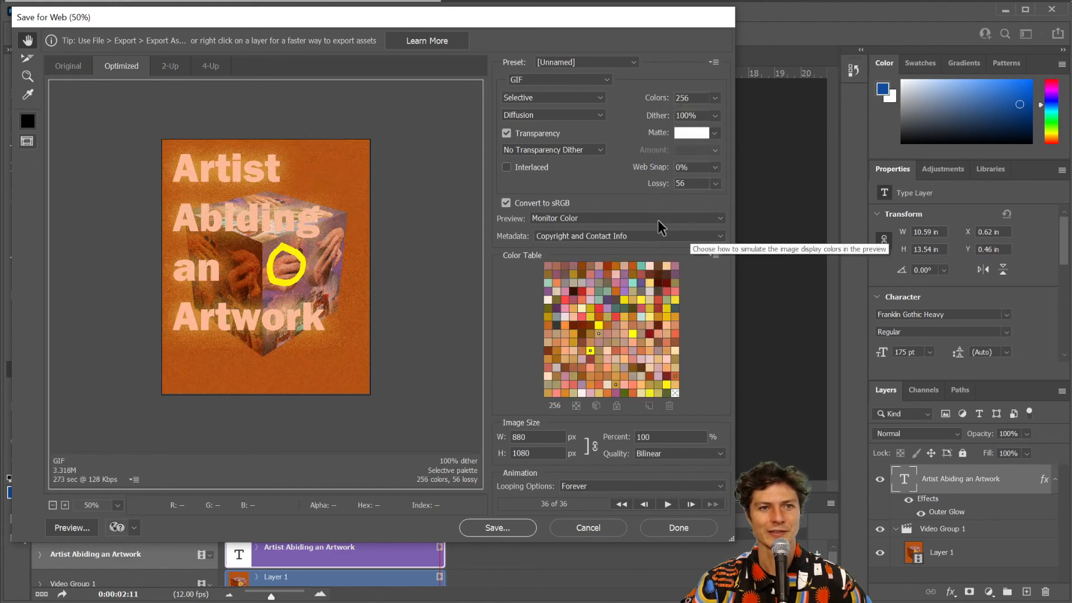
- Save the optimized GIF as demooo in the Exercise 2 folder inside the Photoshop tutorials folder
click(514, 528)
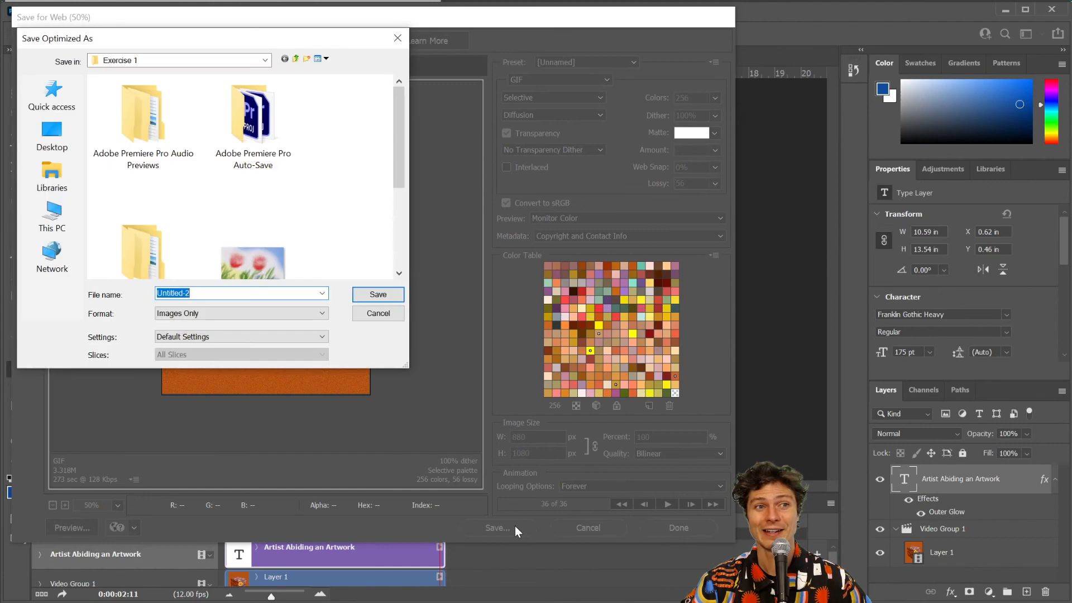
click(266, 61)
click(160, 300)
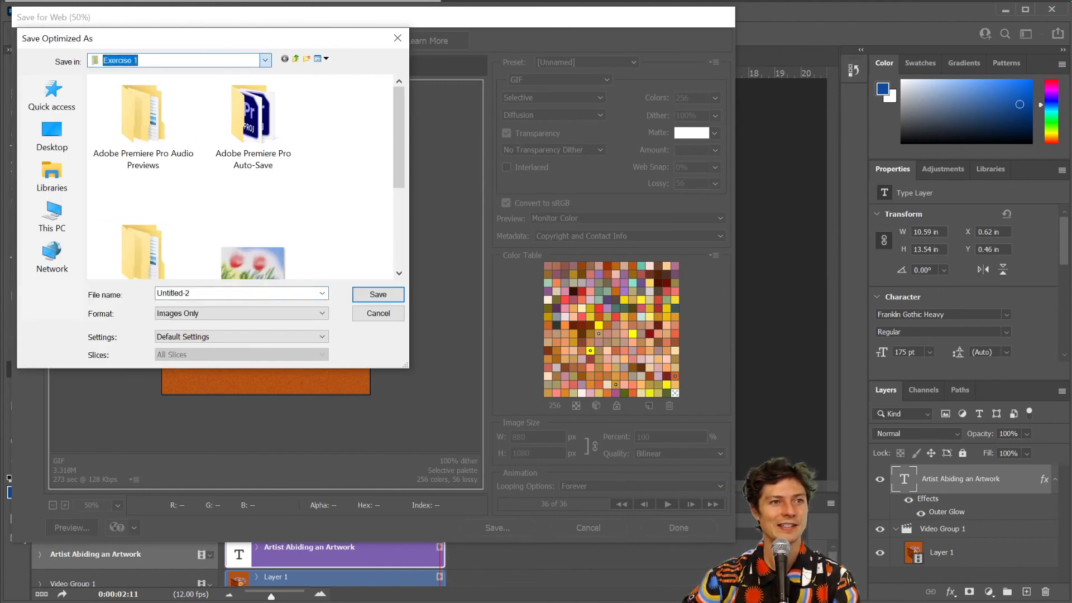
click(267, 61)
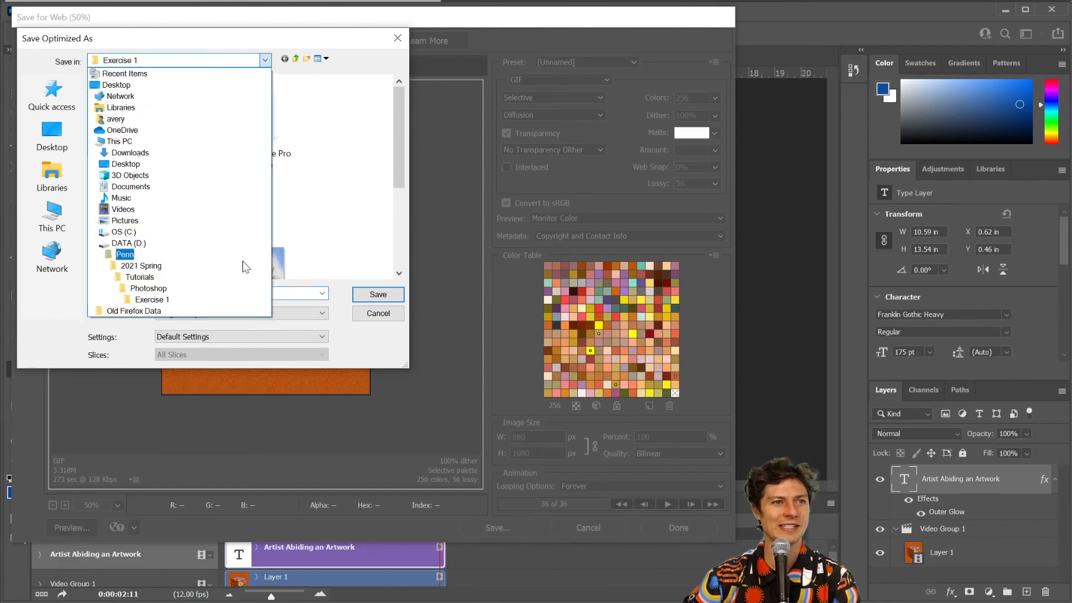
click(216, 289)
double_click(124, 111)
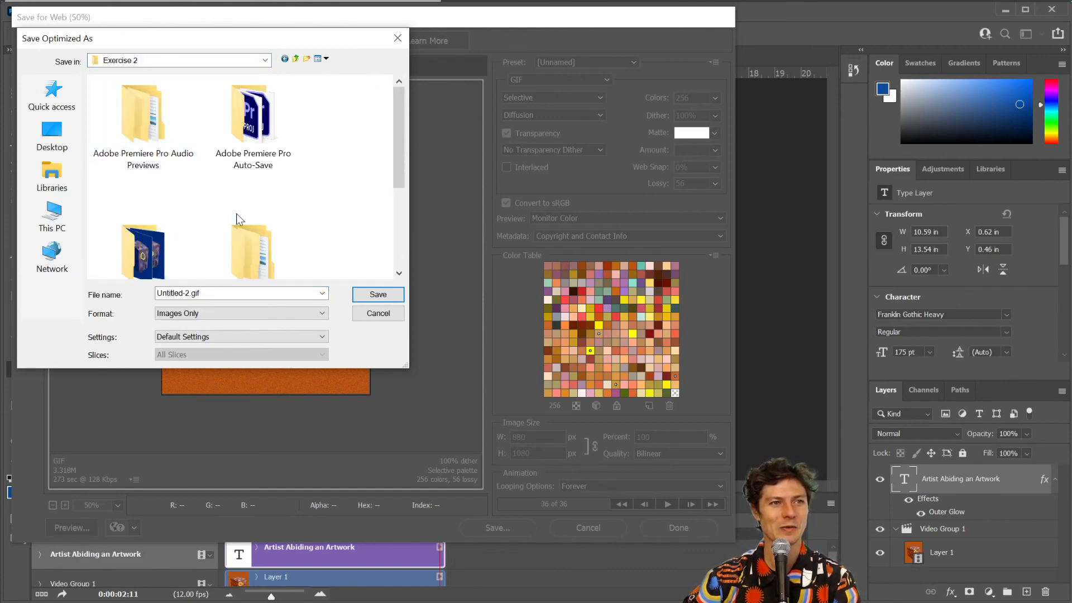
click(221, 293)
drag(220, 294, 91, 283)
text(demooo)
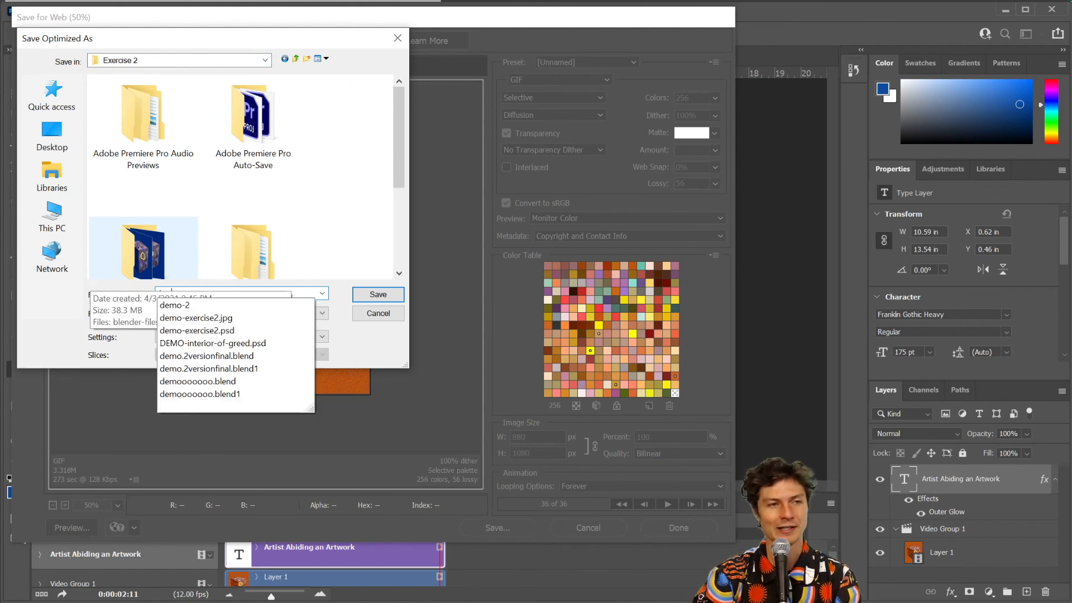
key(Return)
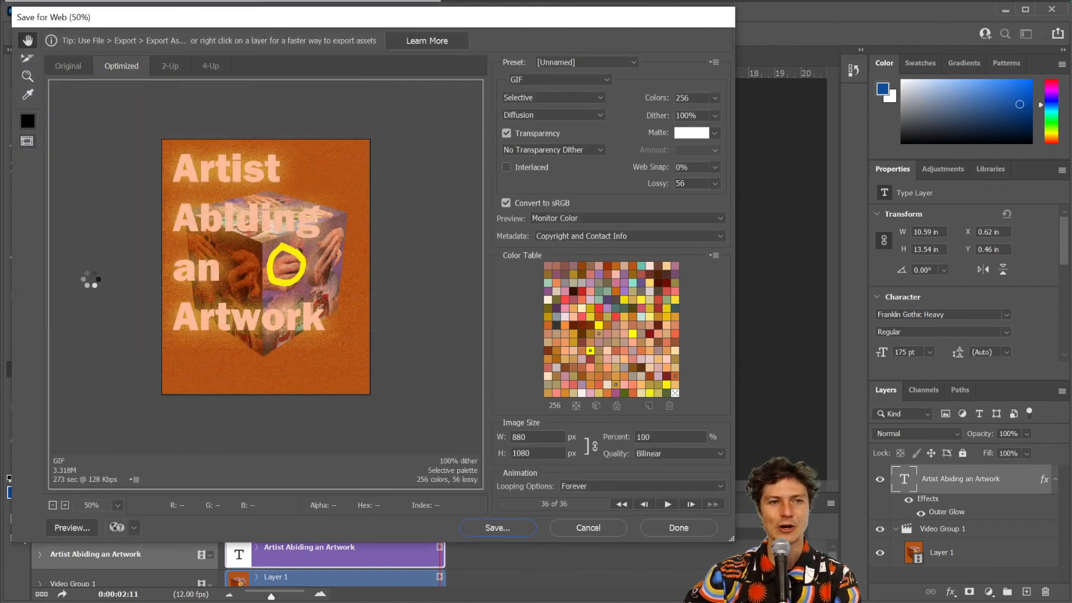